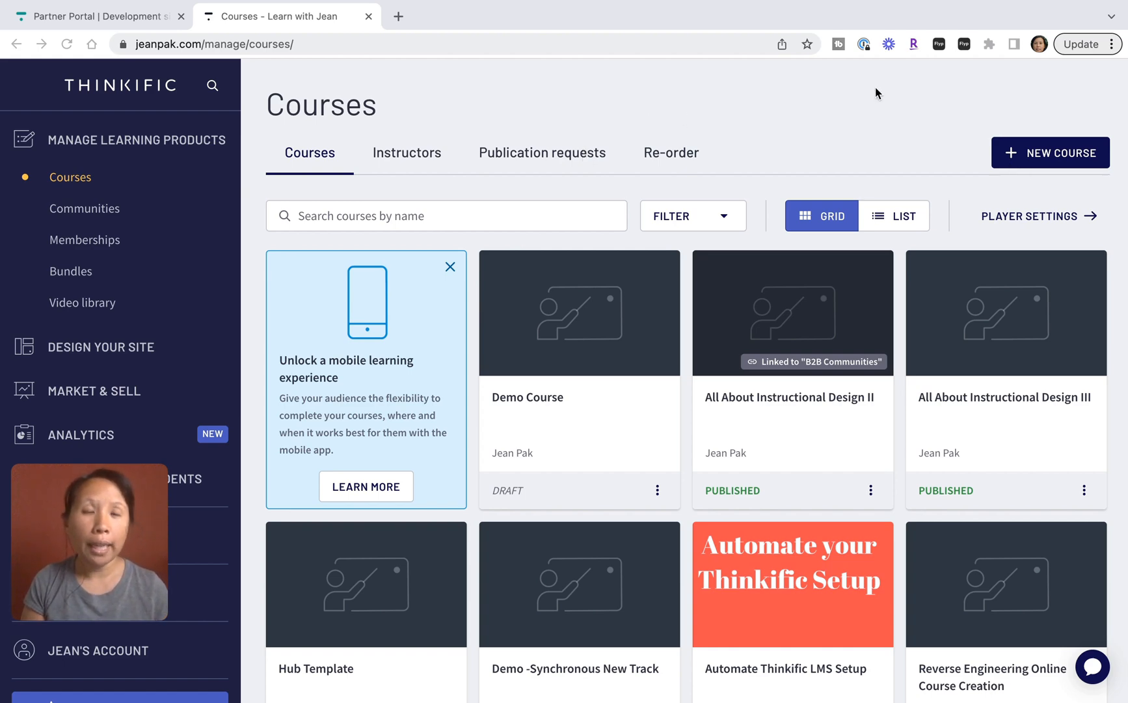
- Review the course templates offered for a new course, from Blank to Membership Resource Library, and close the chooser
{"action": "left_click", "coordinate": [1041, 159]}
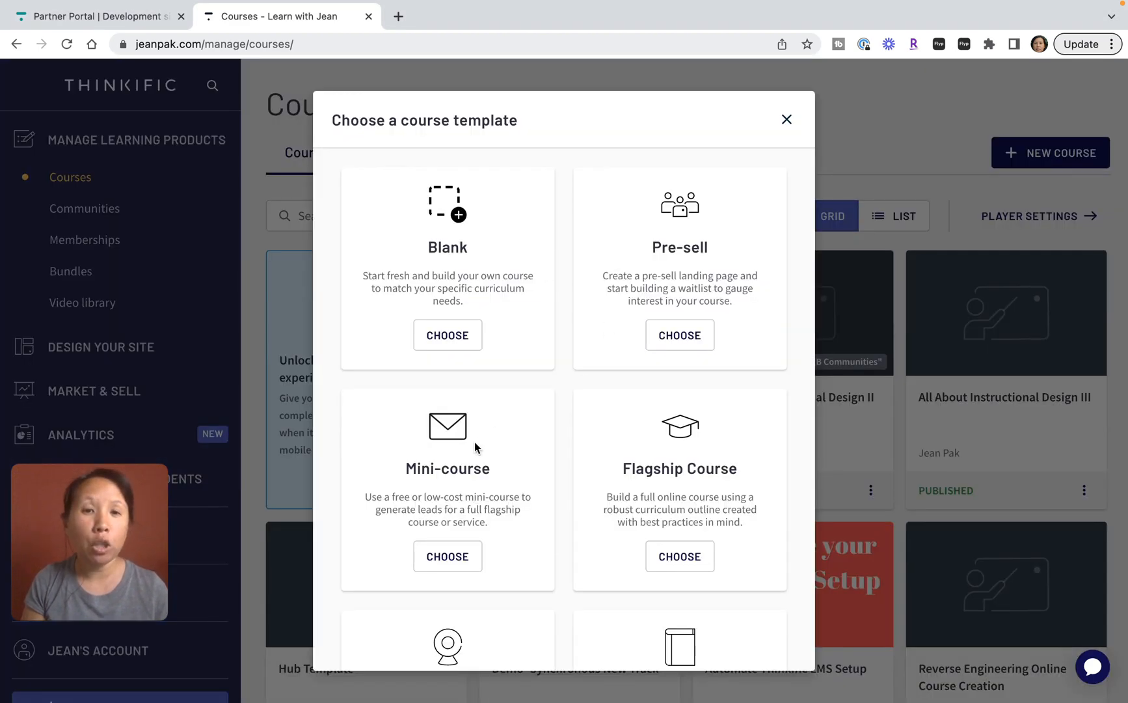
{"action": "scroll", "coordinate": [629, 454], "scroll_direction": "down", "scroll_amount": 2}
{"action": "scroll", "coordinate": [629, 454], "scroll_direction": "down", "scroll_amount": 2}
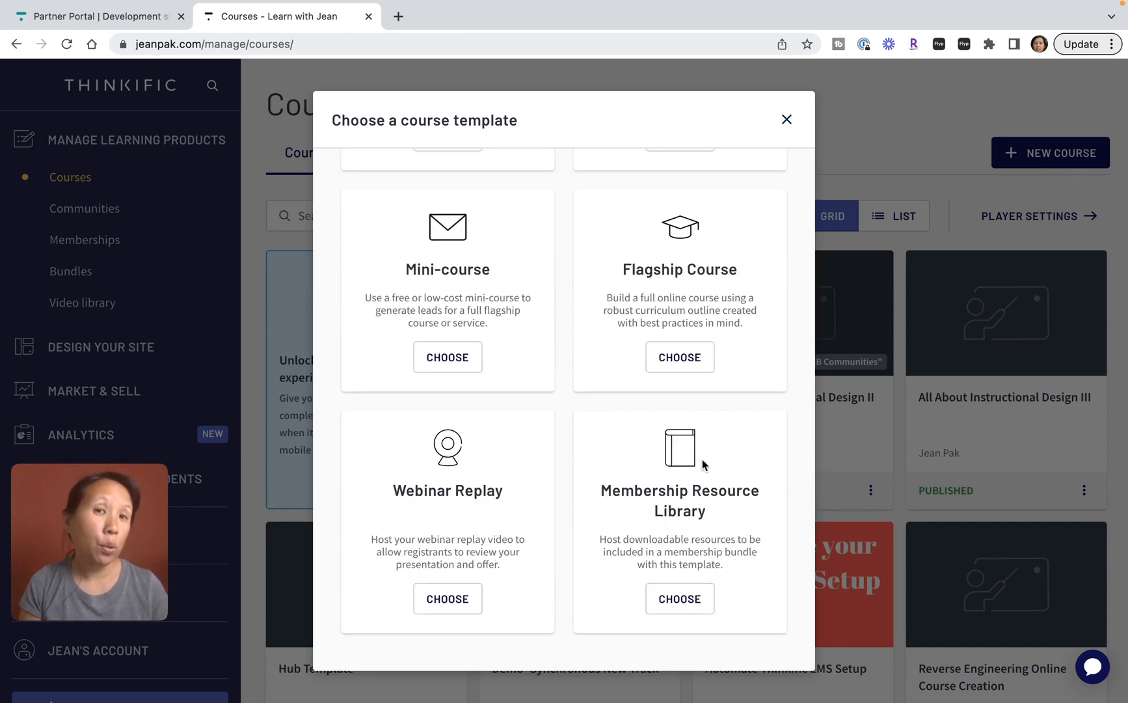
{"action": "scroll", "coordinate": [701, 458], "scroll_direction": "up", "scroll_amount": 4}
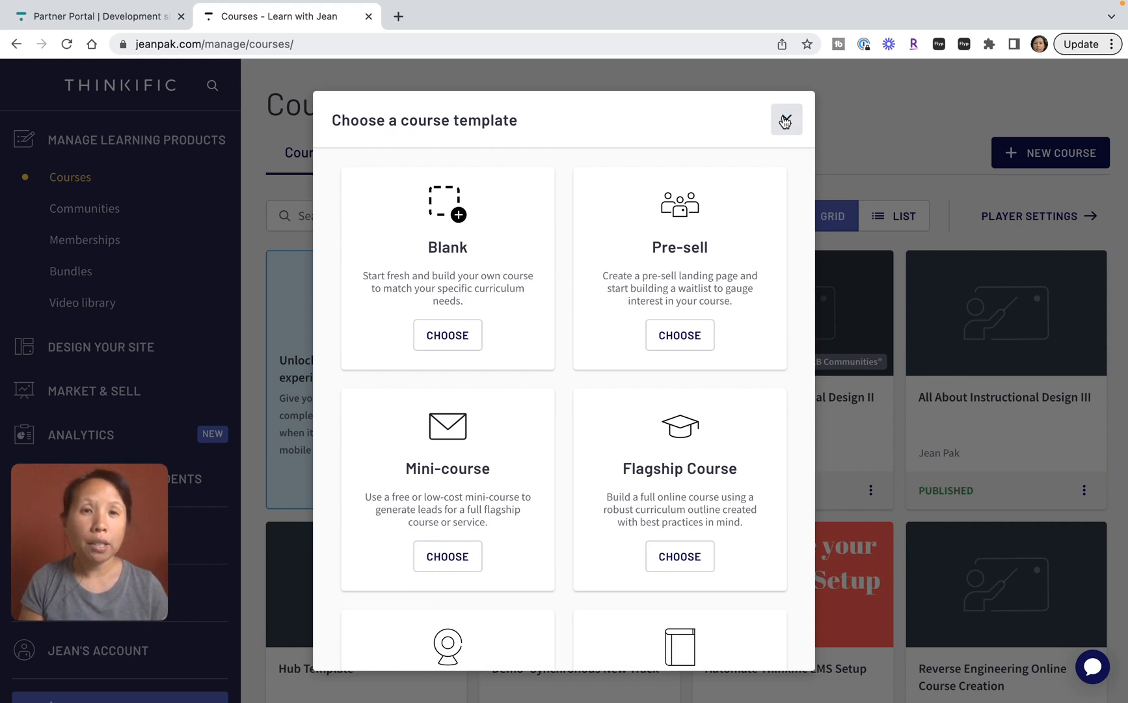
{"action": "left_click", "coordinate": [785, 117]}
- Open the Demo Course for editing
{"action": "left_click", "coordinate": [582, 323]}
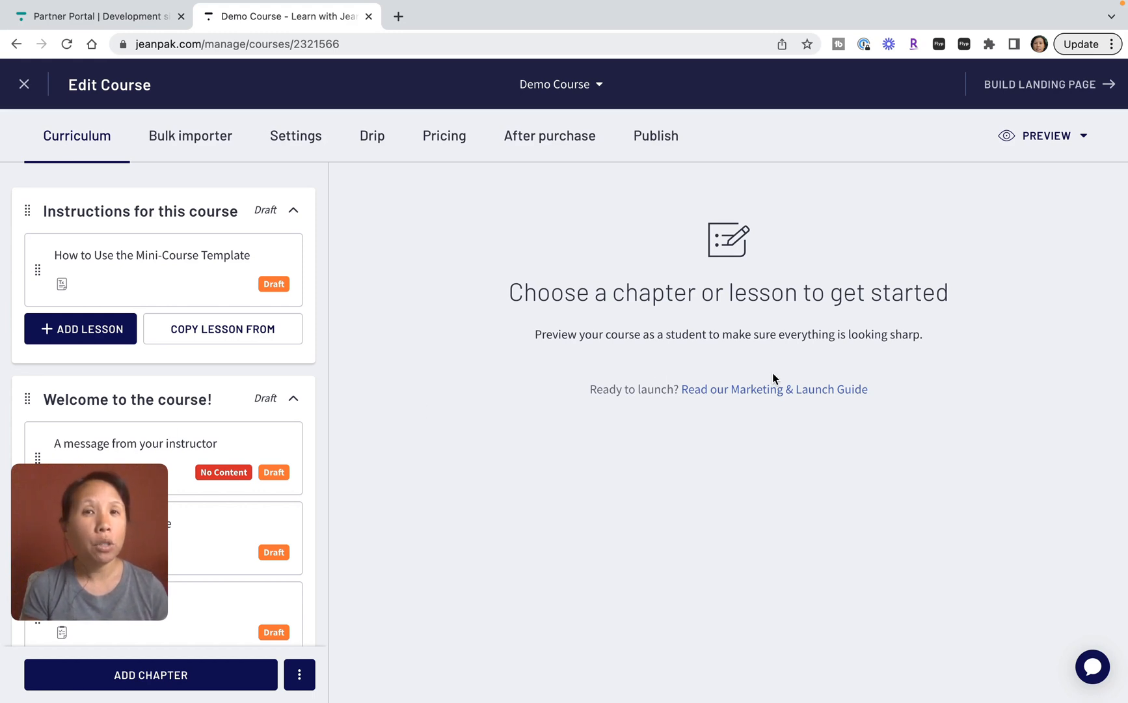
{"action": "left_click", "coordinate": [1100, 399]}
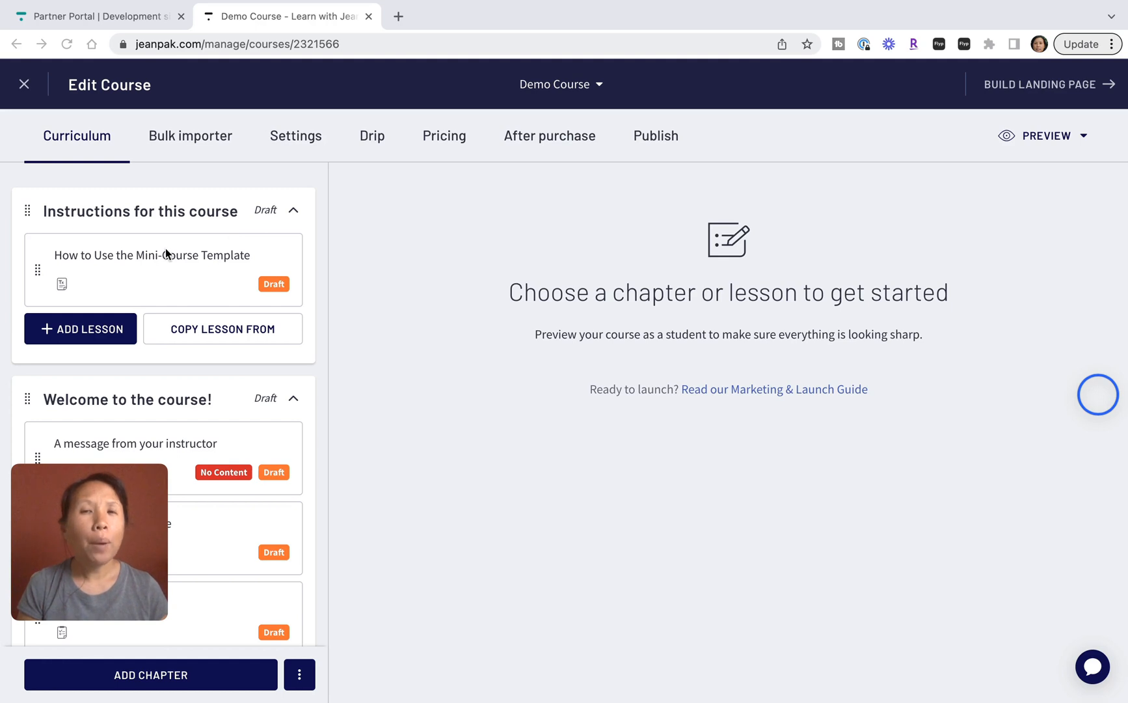
{"action": "left_click_drag", "start_coordinate": [106, 553], "coordinate": [626, 559]}
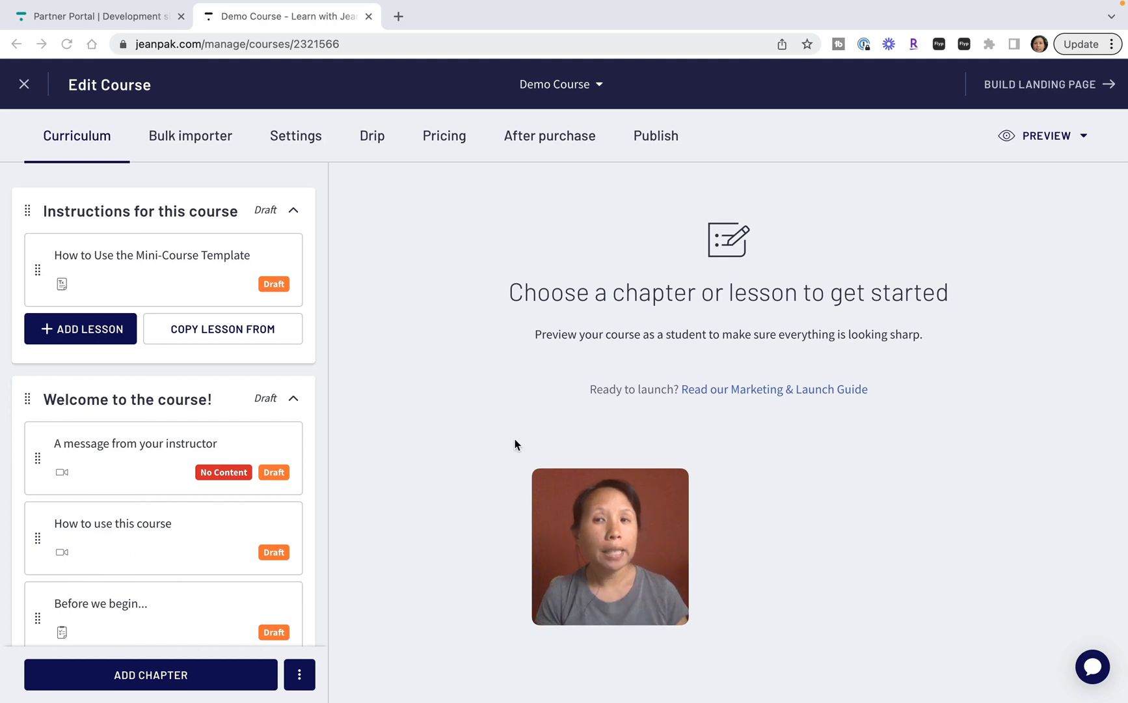
{"action": "left_click", "coordinate": [187, 261]}
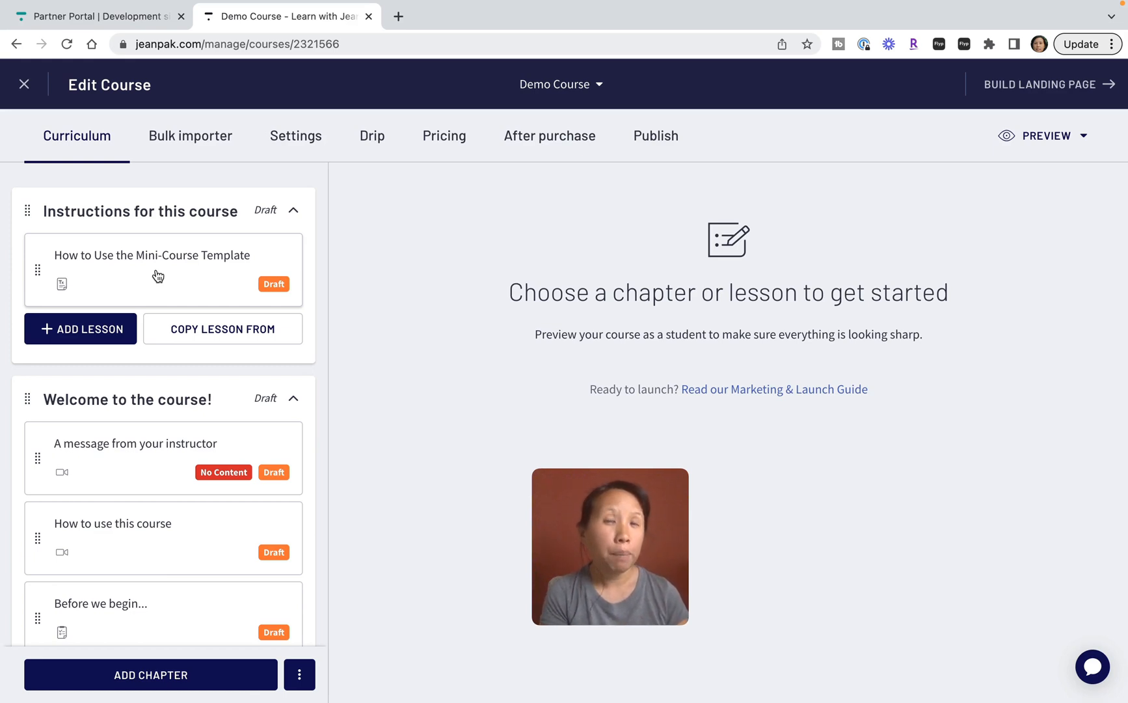
{"action": "left_click", "coordinate": [1104, 398]}
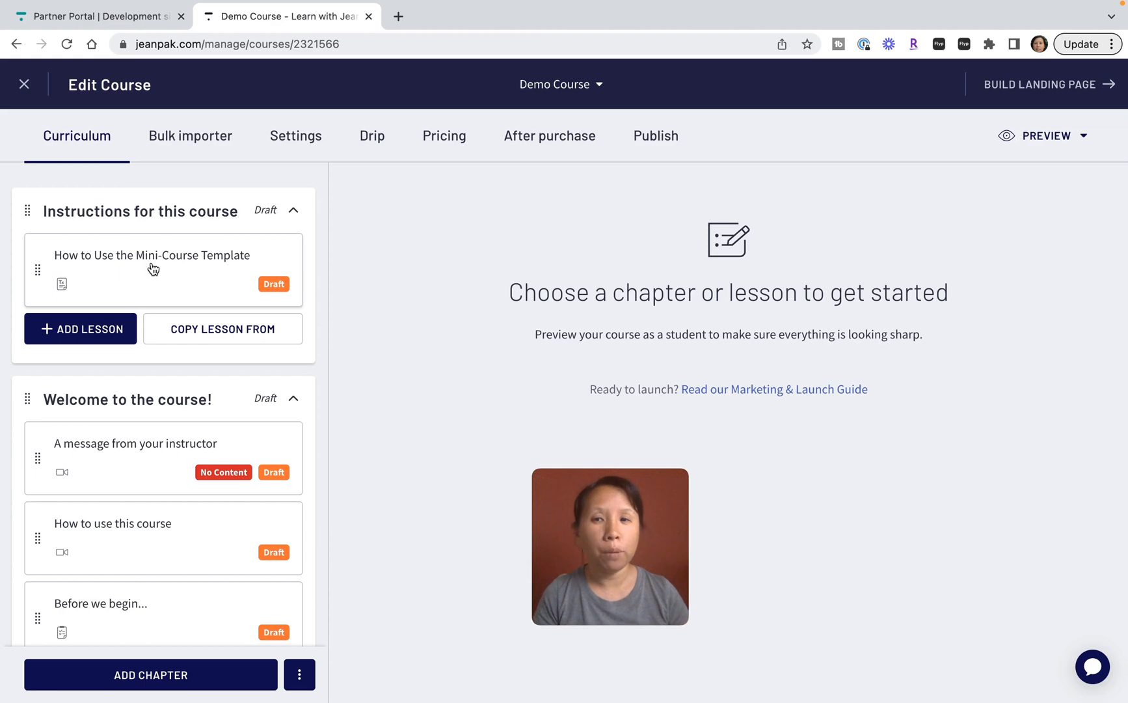
- Add a text lesson titled "Module Learning Outcomes" to the "Welcome to the course!" chapter
{"action": "scroll", "coordinate": [169, 419], "scroll_direction": "down", "scroll_amount": 1}
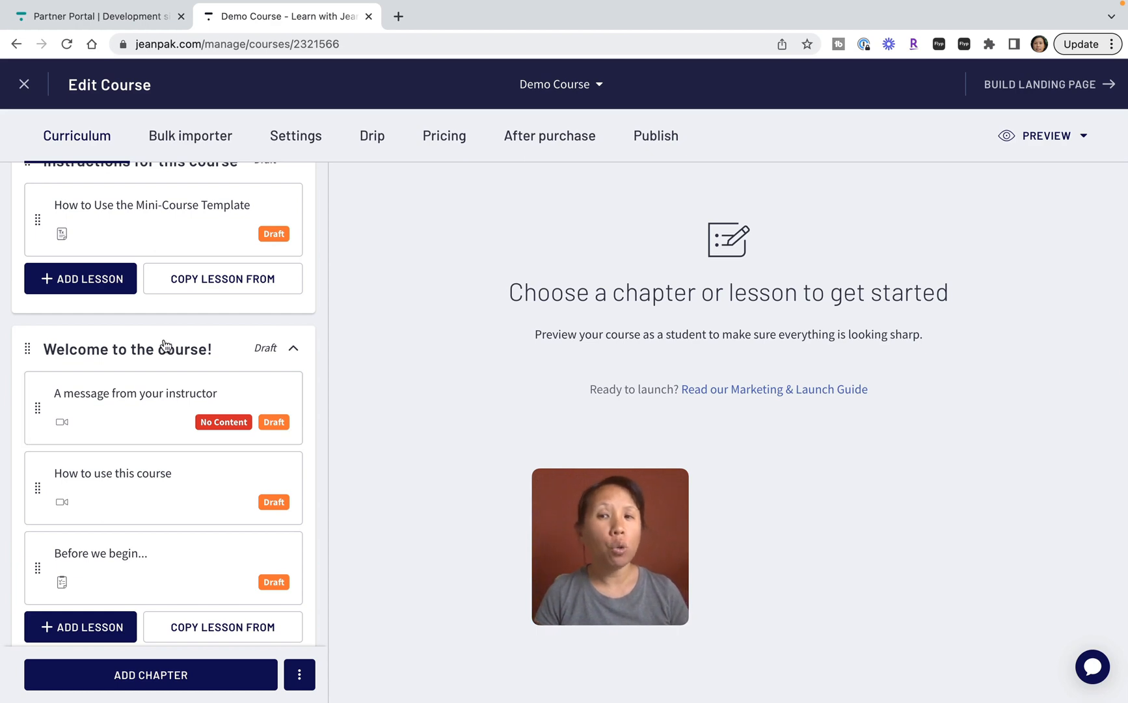
{"action": "scroll", "coordinate": [157, 408], "scroll_direction": "down", "scroll_amount": 1}
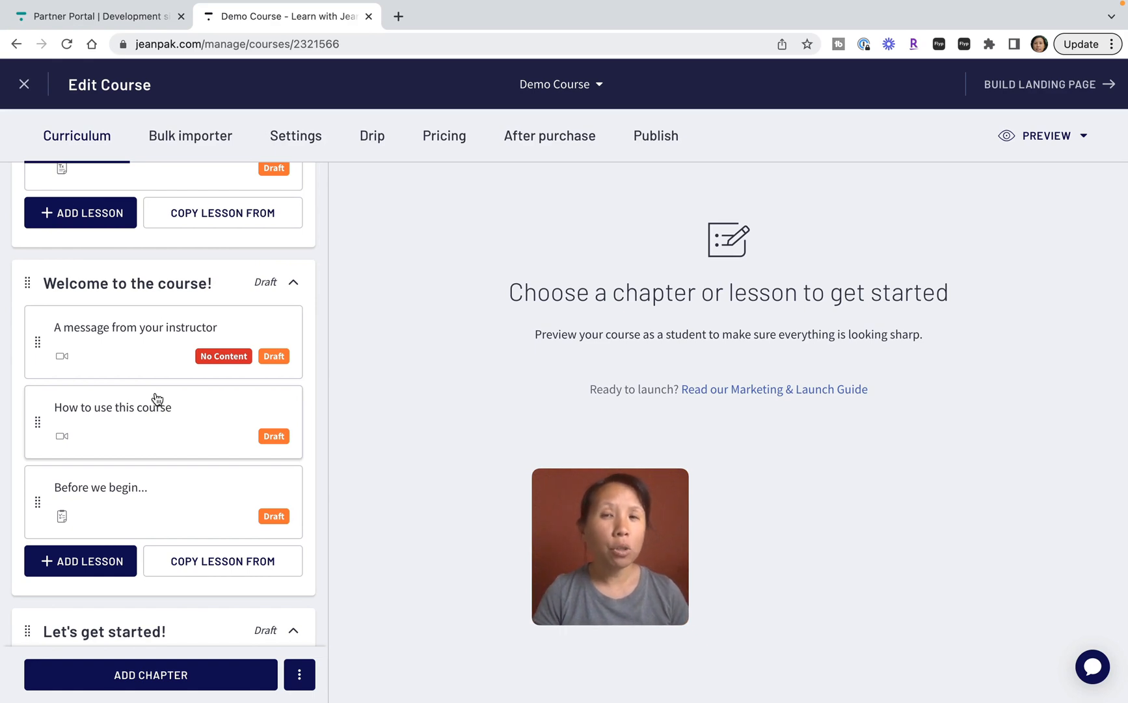
{"action": "scroll", "coordinate": [157, 399], "scroll_direction": "up", "scroll_amount": 2}
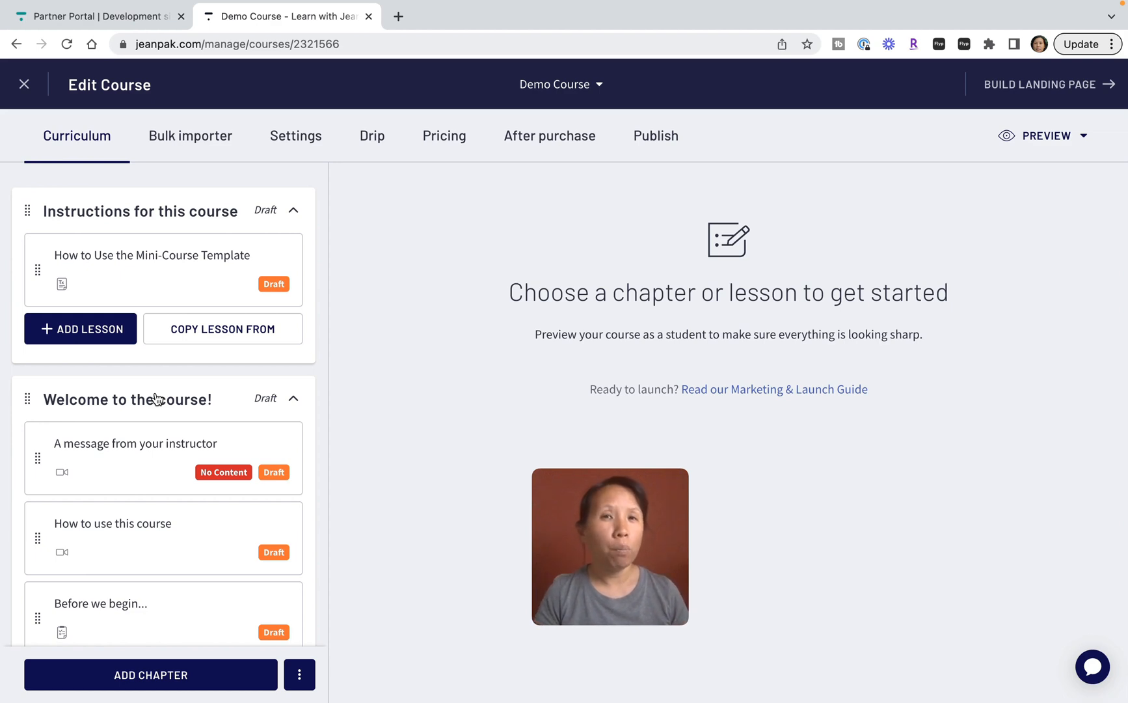
{"action": "scroll", "coordinate": [156, 399], "scroll_direction": "down", "scroll_amount": 3}
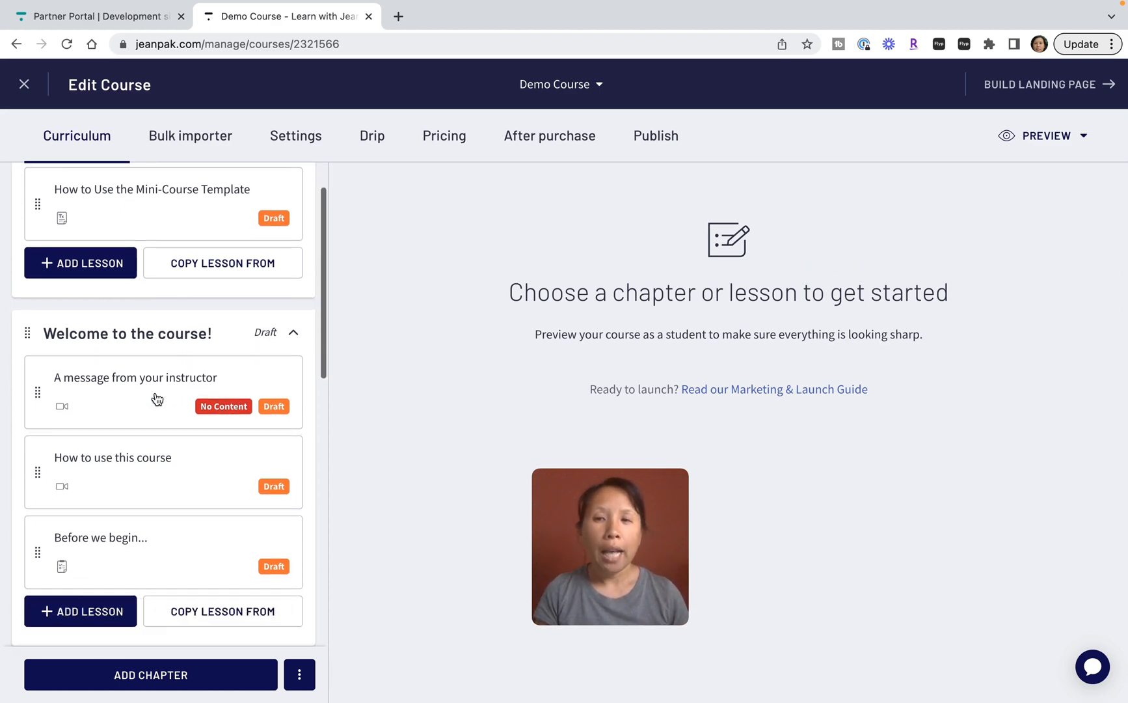
{"action": "left_click", "coordinate": [73, 572]}
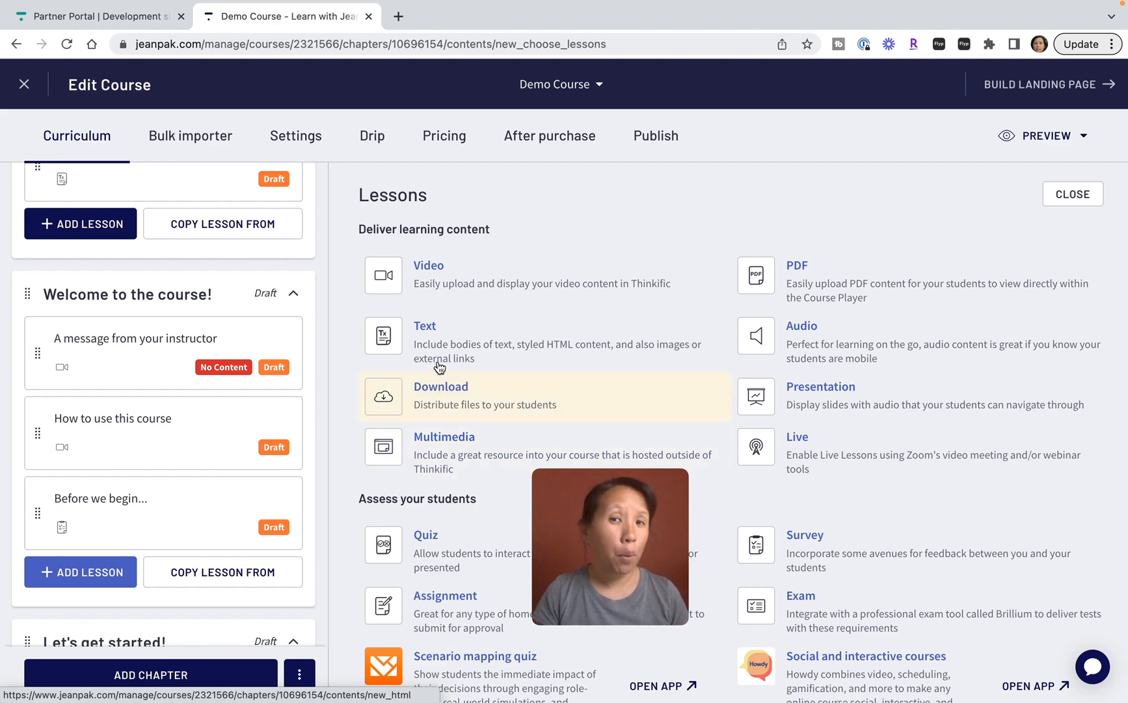
{"action": "left_click", "coordinate": [477, 347]}
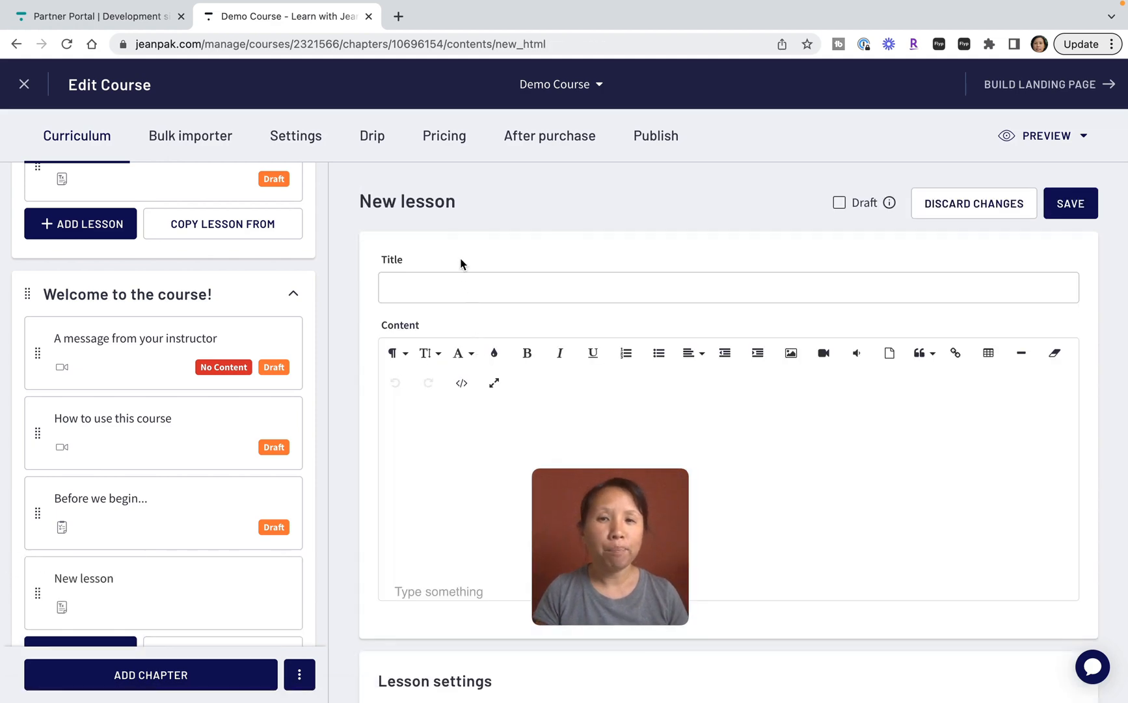
{"action": "left_click", "coordinate": [456, 281]}
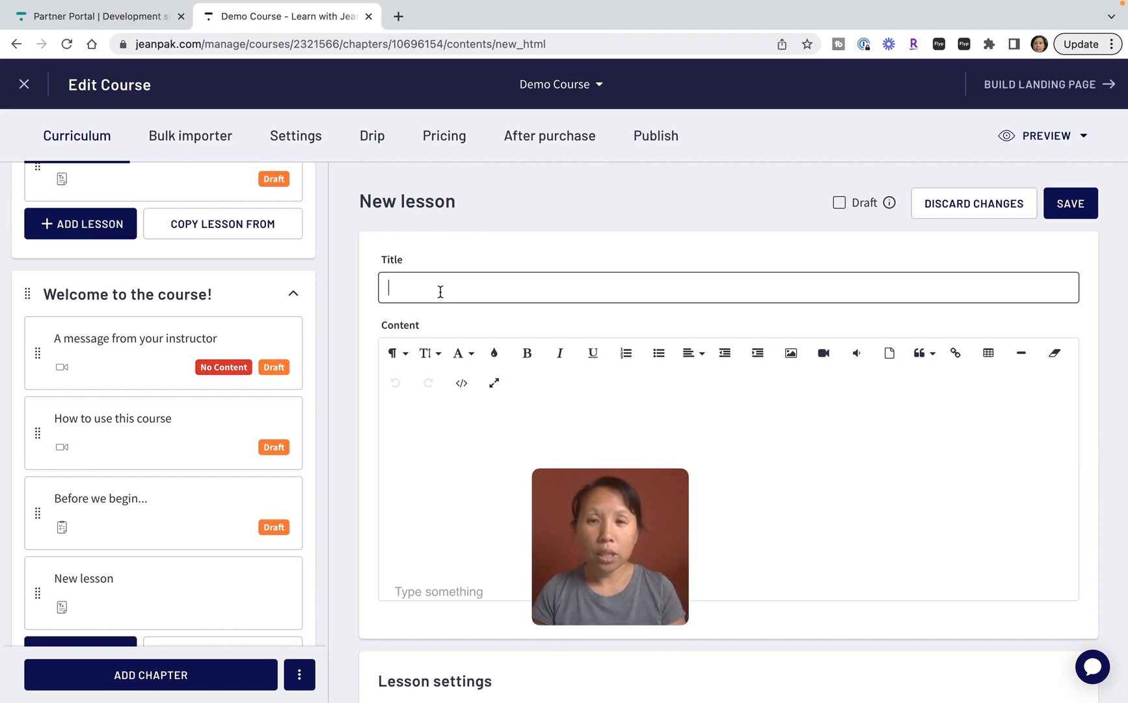
{"action": "type", "text": "Module Lea"}
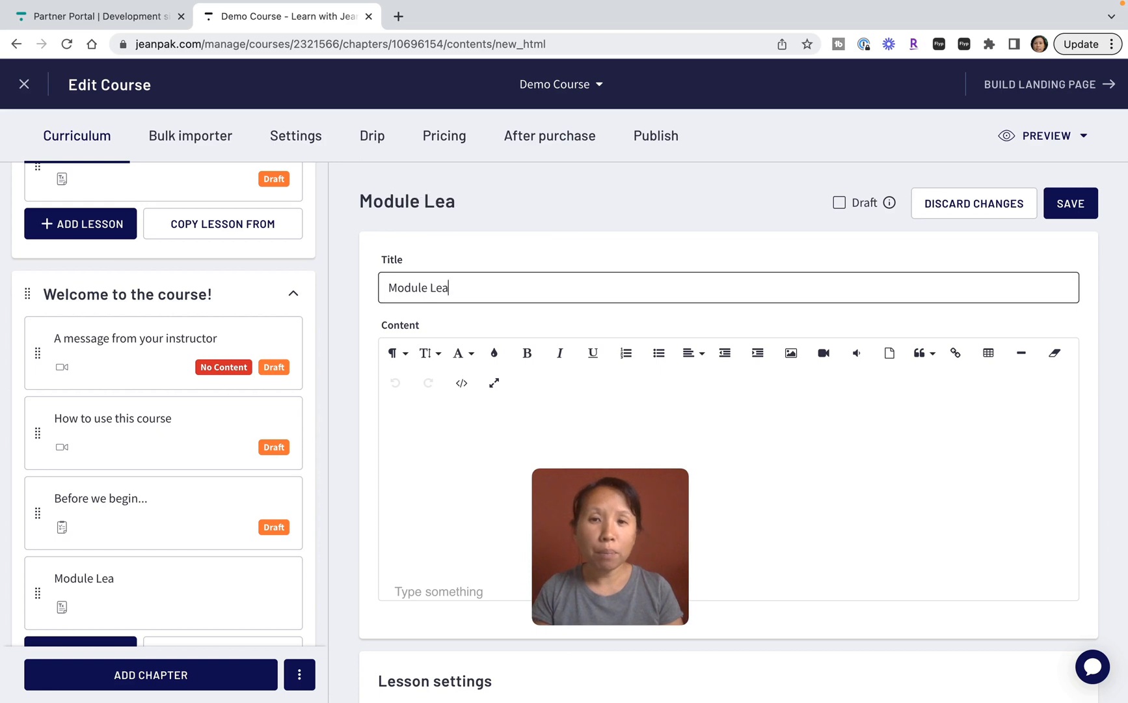
{"action": "type", "text": "rning Outcomes"}
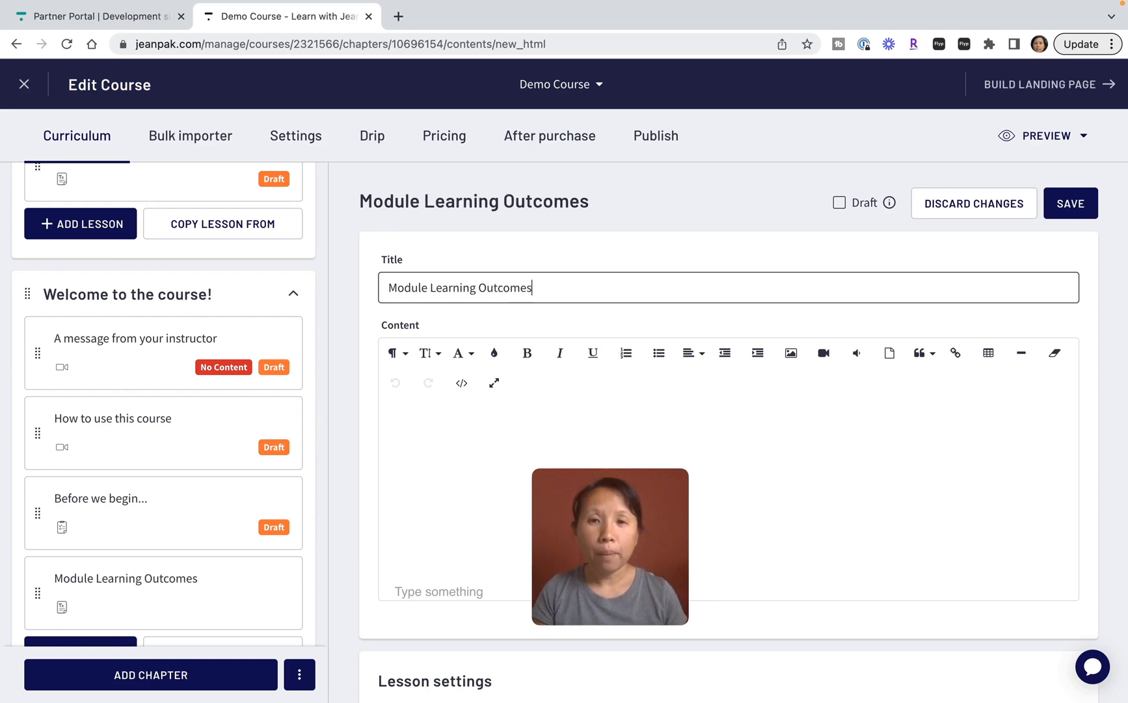
- Write "Each Module or Chapter include at least 3-5 learning outcomes" as the first line of the lesson content
{"action": "left_click", "coordinate": [446, 428]}
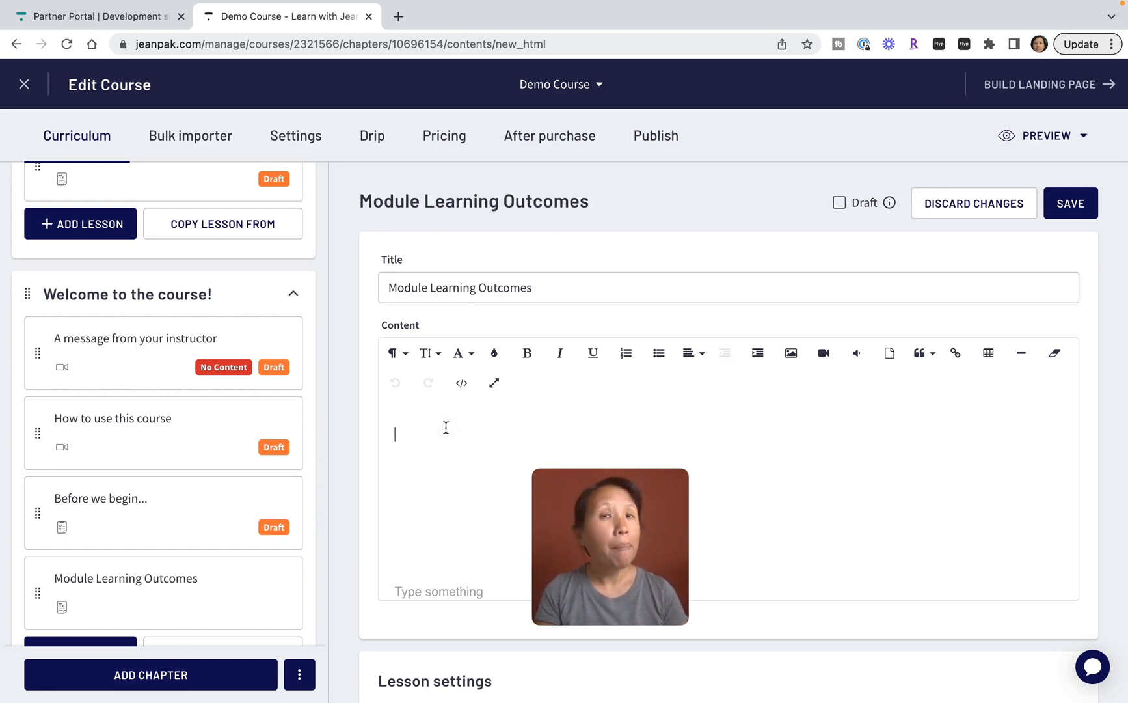
{"action": "type", "text": "Each Mo"}
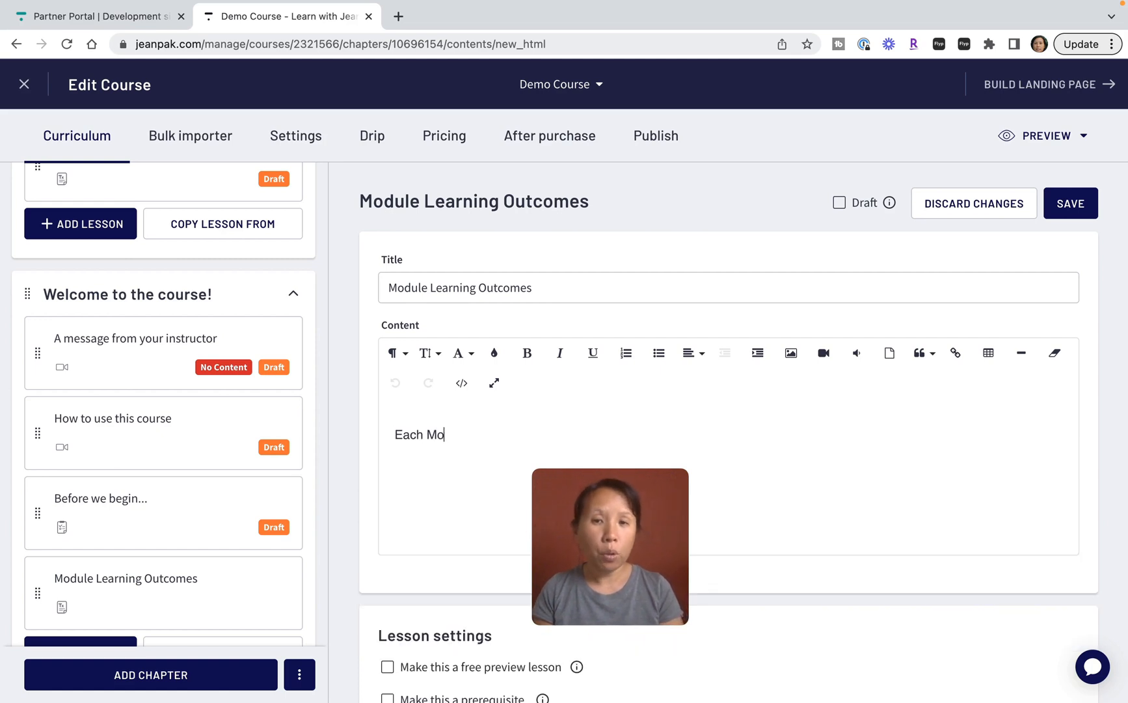
{"action": "type", "text": "dule or Chapte"}
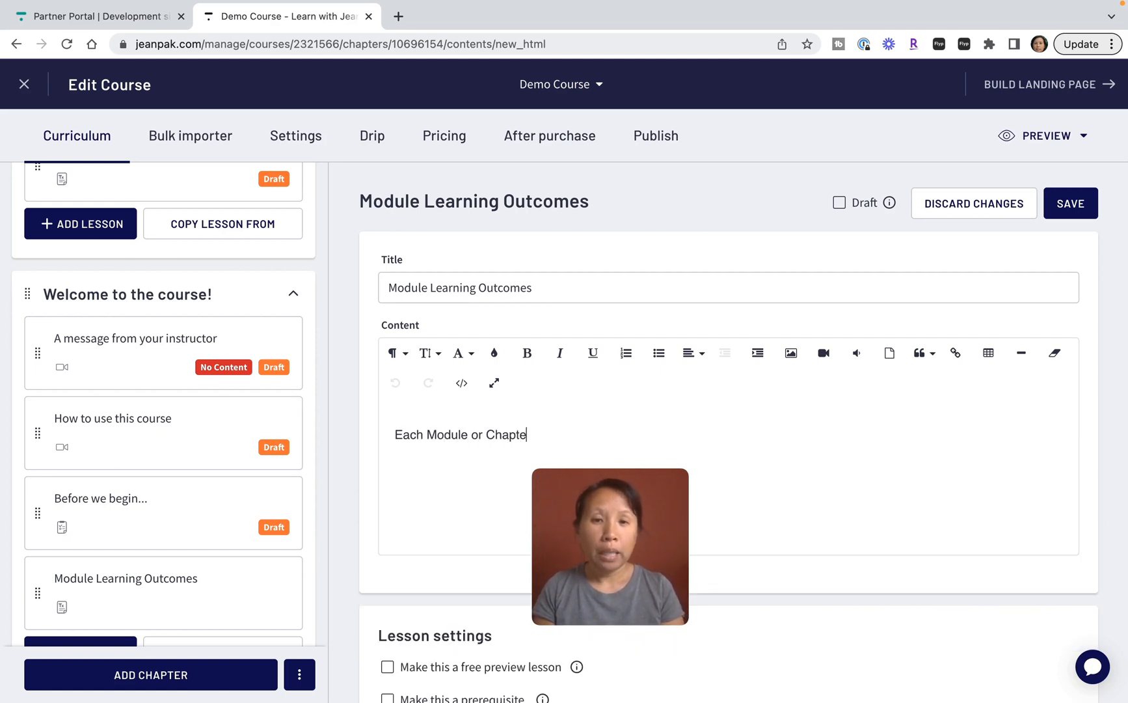
{"action": "type", "text": "r include at least 3"}
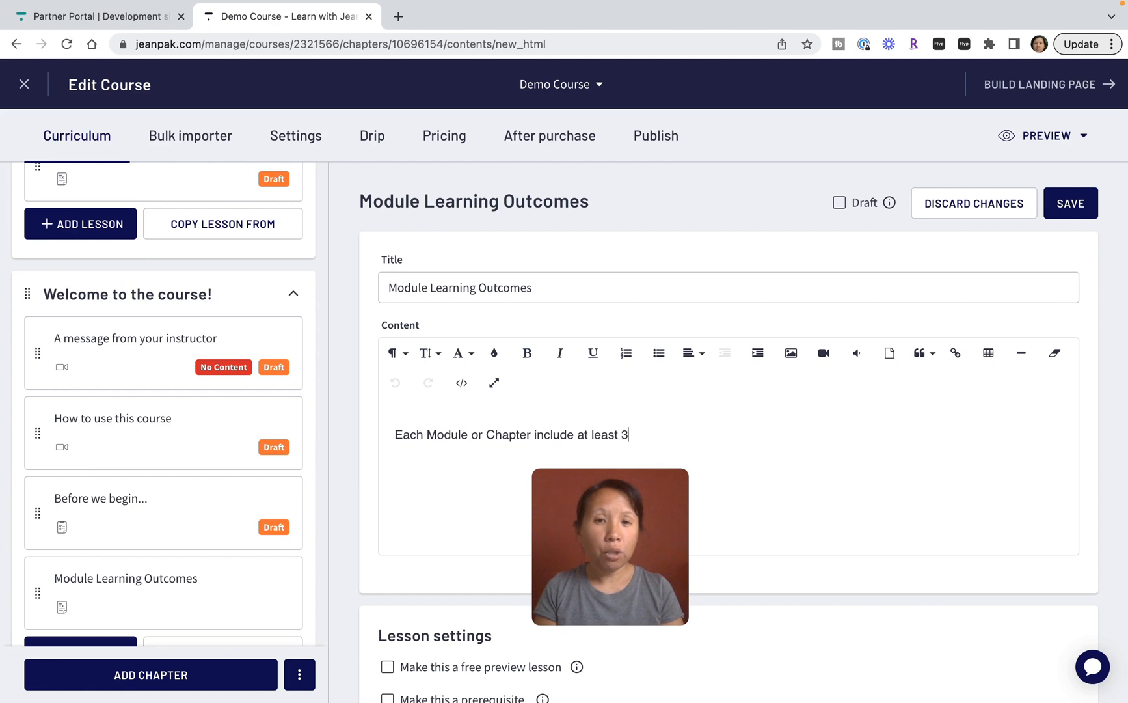
{"action": "type", "text": "-5 learning outcomes"}
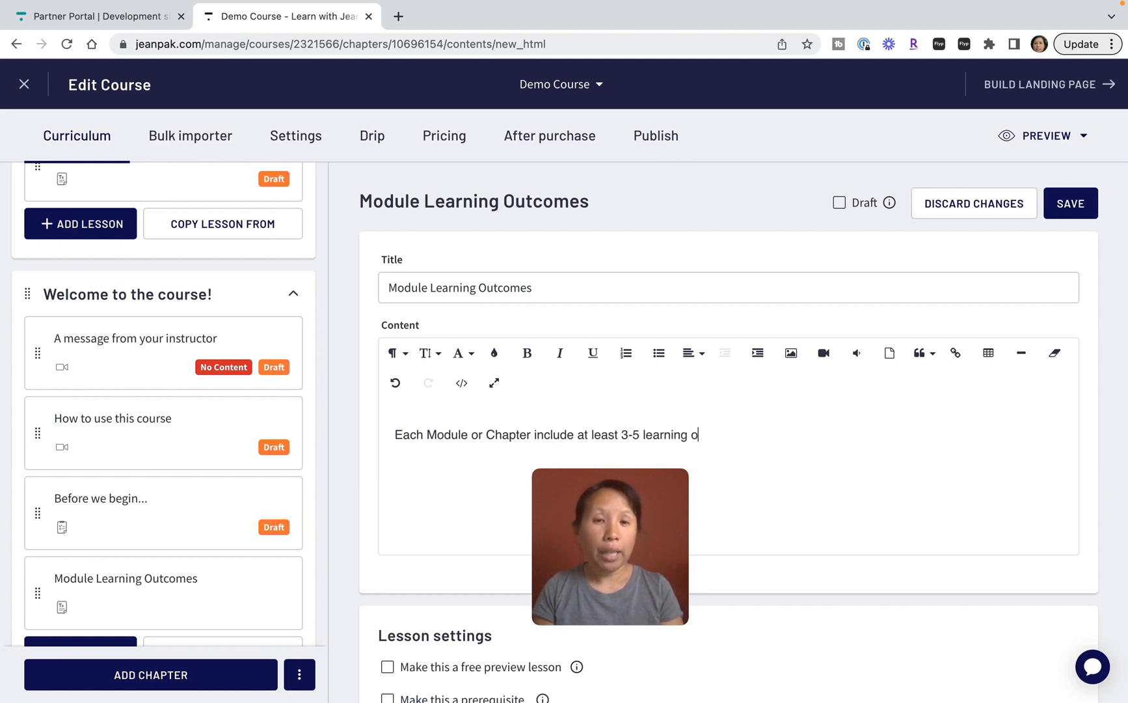
- Add a second content line reading "You can reference Blooms Taxonomy for the sample verbs."
{"action": "key", "text": "Return"}
{"action": "type", "text": "You can refee"}
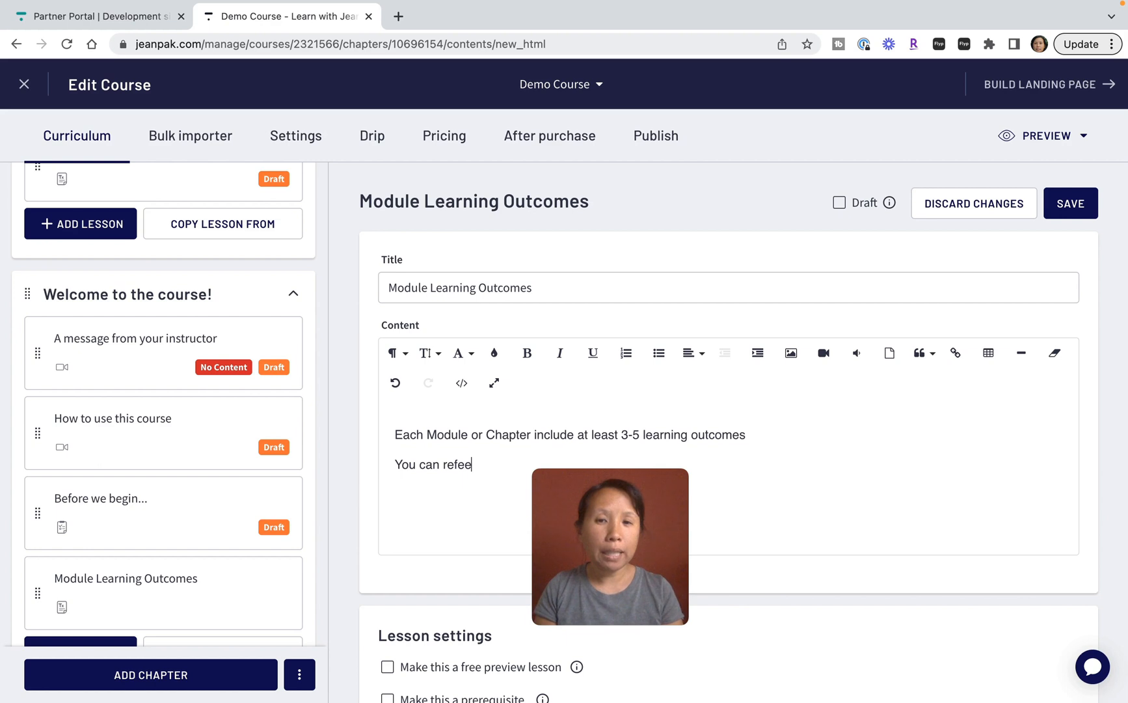
{"action": "key", "text": "BackSpace"}
{"action": "type", "text": "rence"}
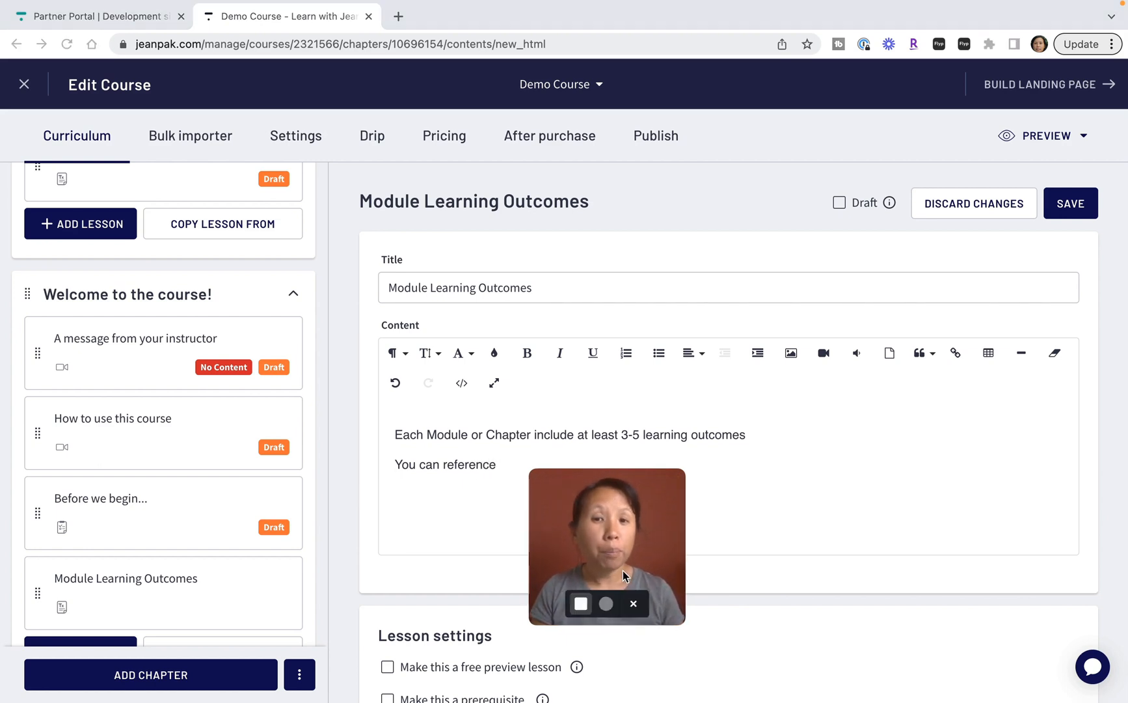
{"action": "left_click_drag", "start_coordinate": [622, 570], "coordinate": [244, 568]}
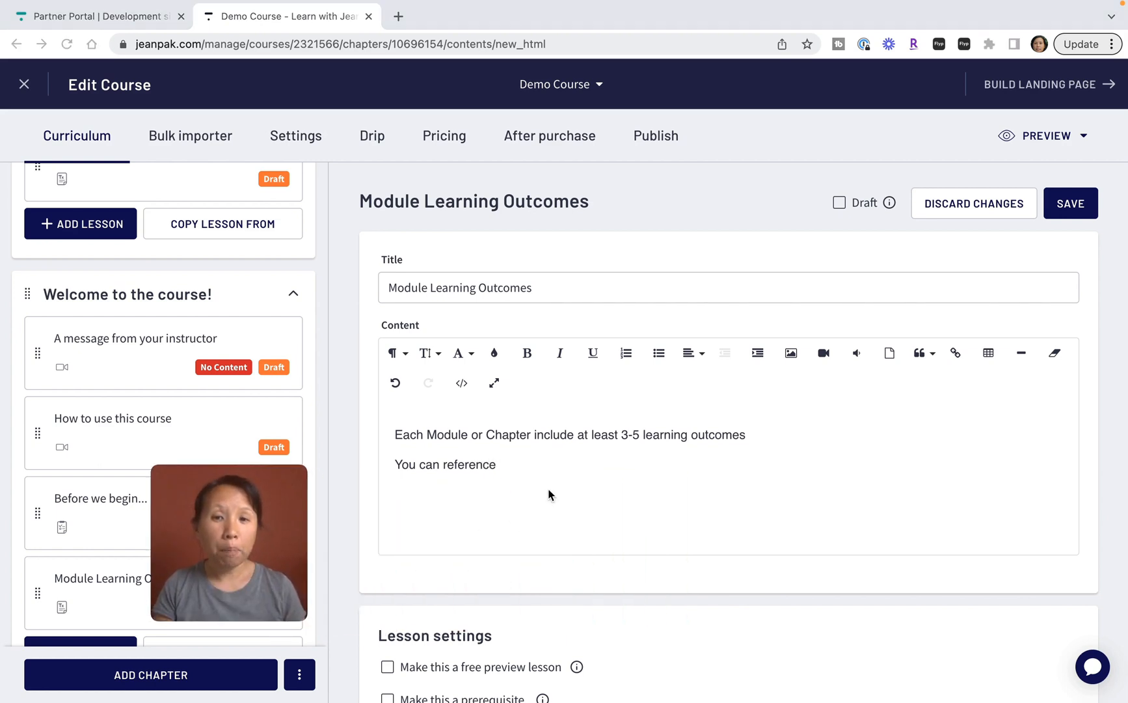
{"action": "type", "text": "Bloom"}
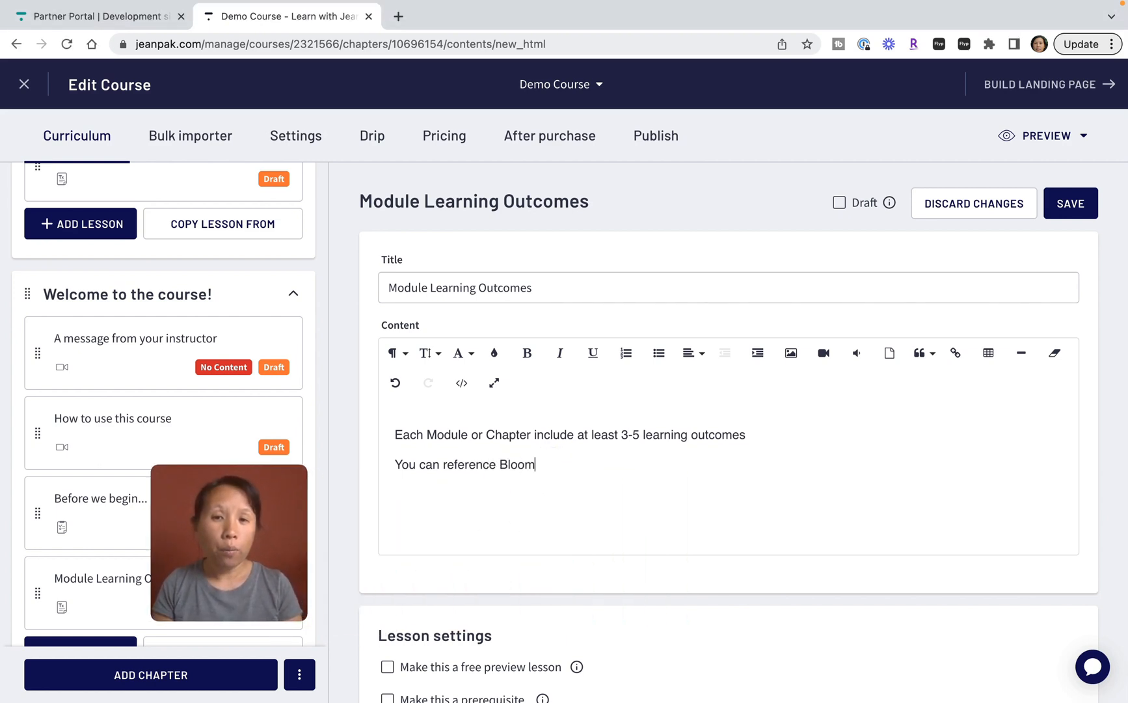
{"action": "type", "text": "s Taxonomy"}
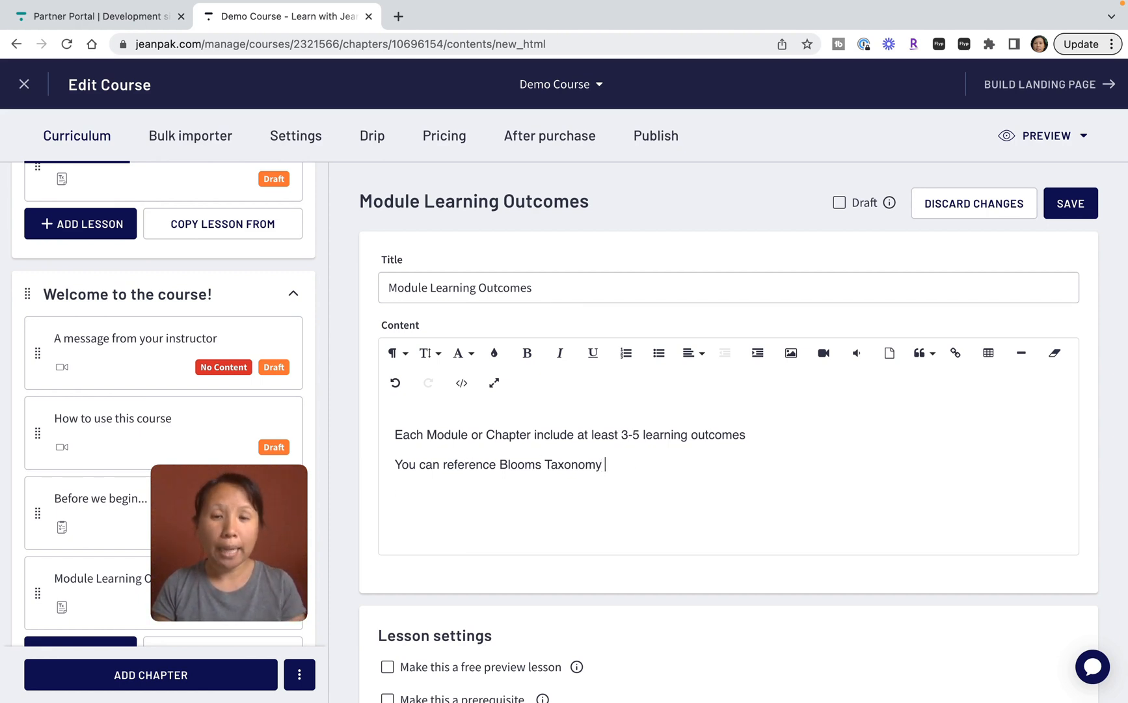
{"action": "type", "text": "for the"}
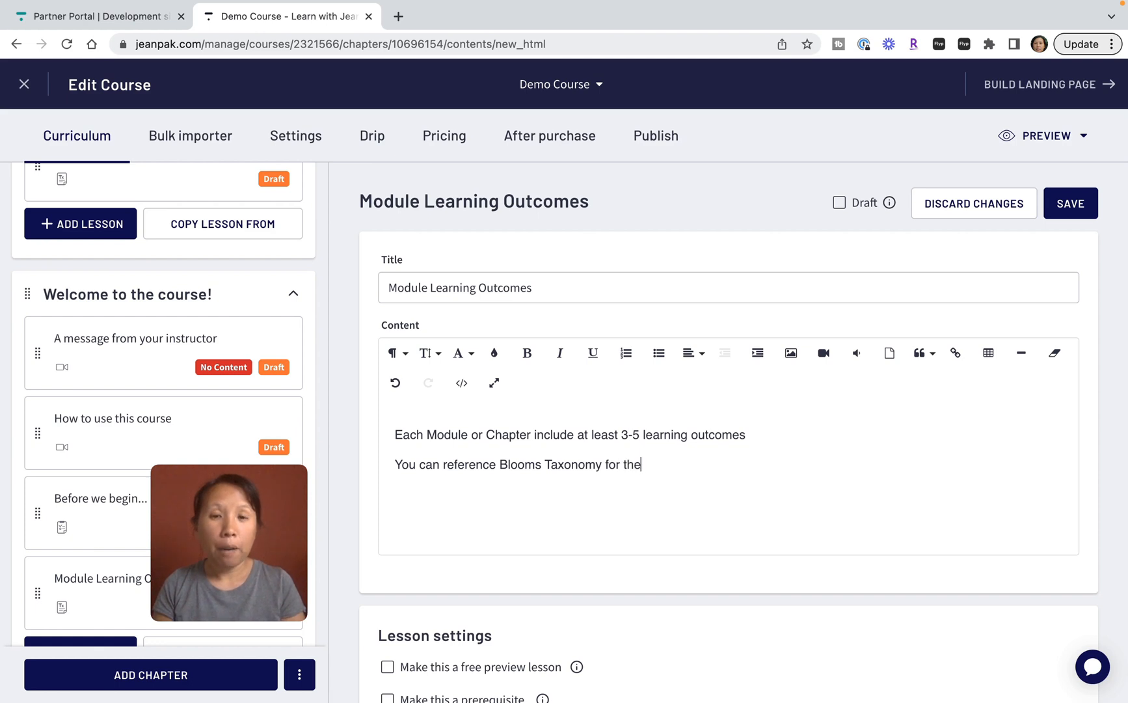
{"action": "type", "text": " smaple"}
{"action": "key", "text": "BackSpace"}
{"action": "key", "text": "BackSpace"}
{"action": "key", "text": "BackSpace"}
{"action": "key", "text": "BackSpace"}
{"action": "key", "text": "BackSpace"}
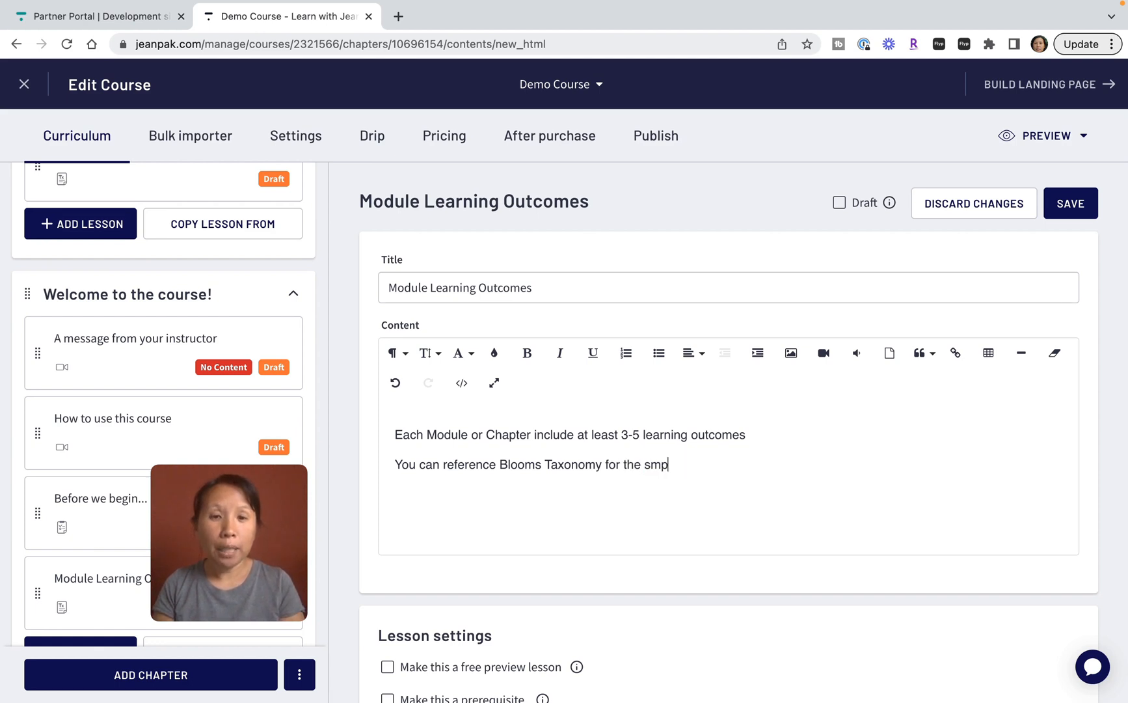
{"action": "type", "text": "ample verbs."}
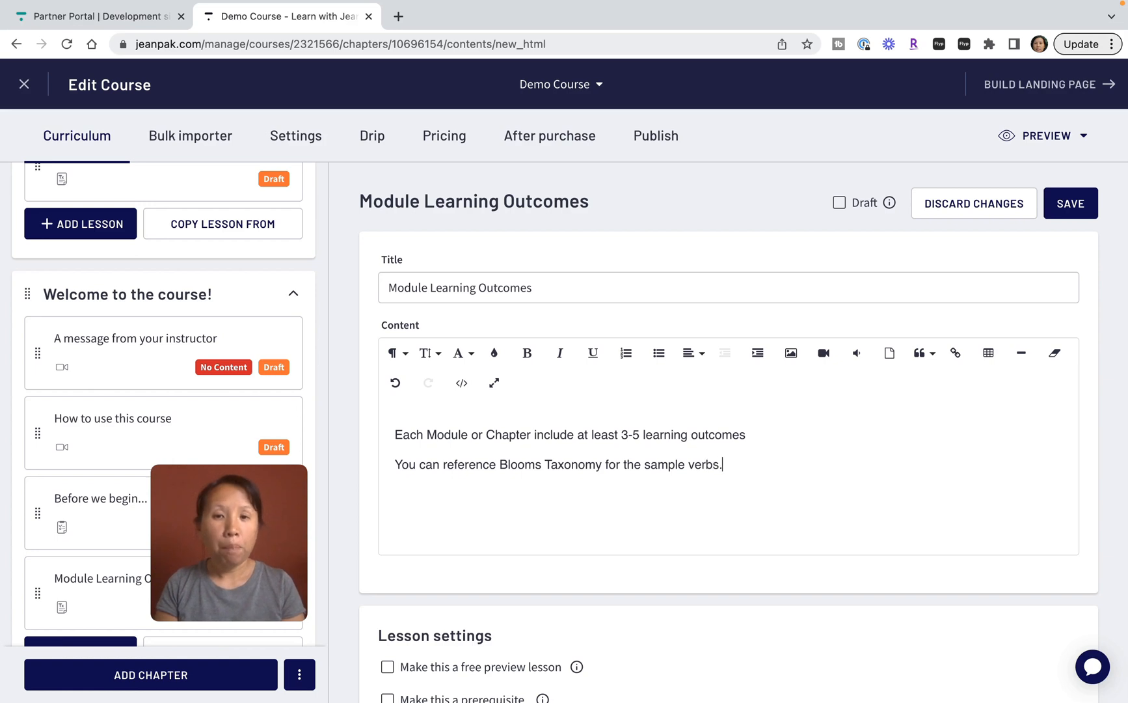
- Add a third content line reading "At the end of the module, you will be able to:"
{"action": "key", "text": "Return"}
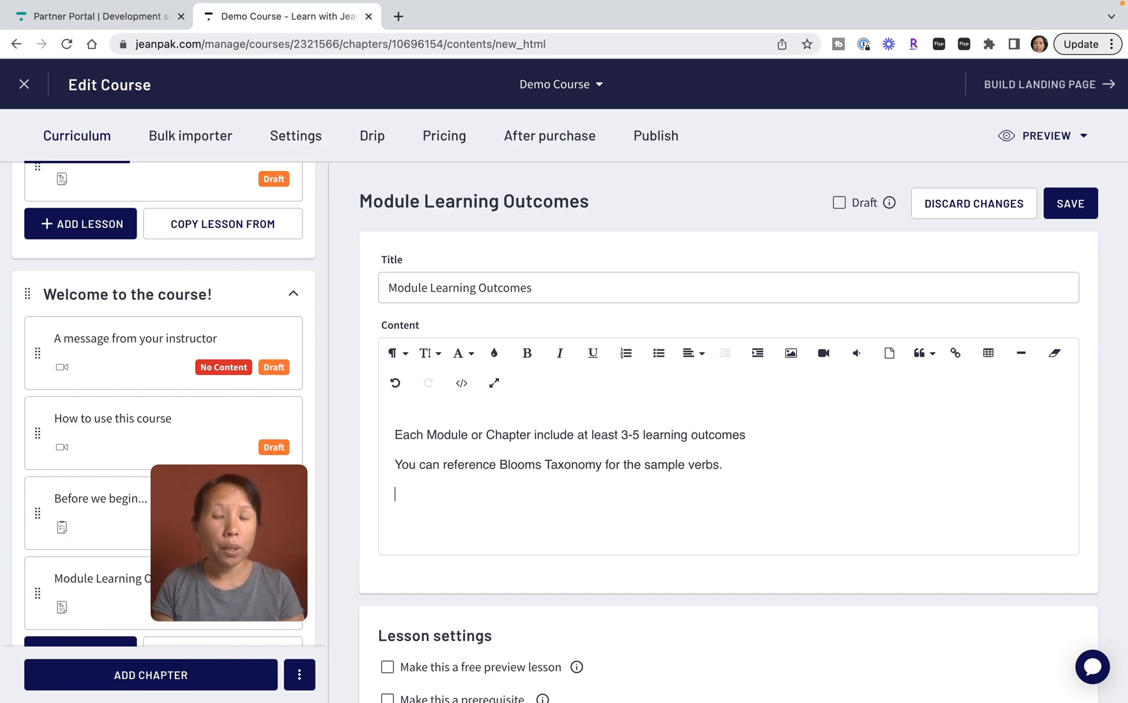
{"action": "type", "text": "At then"}
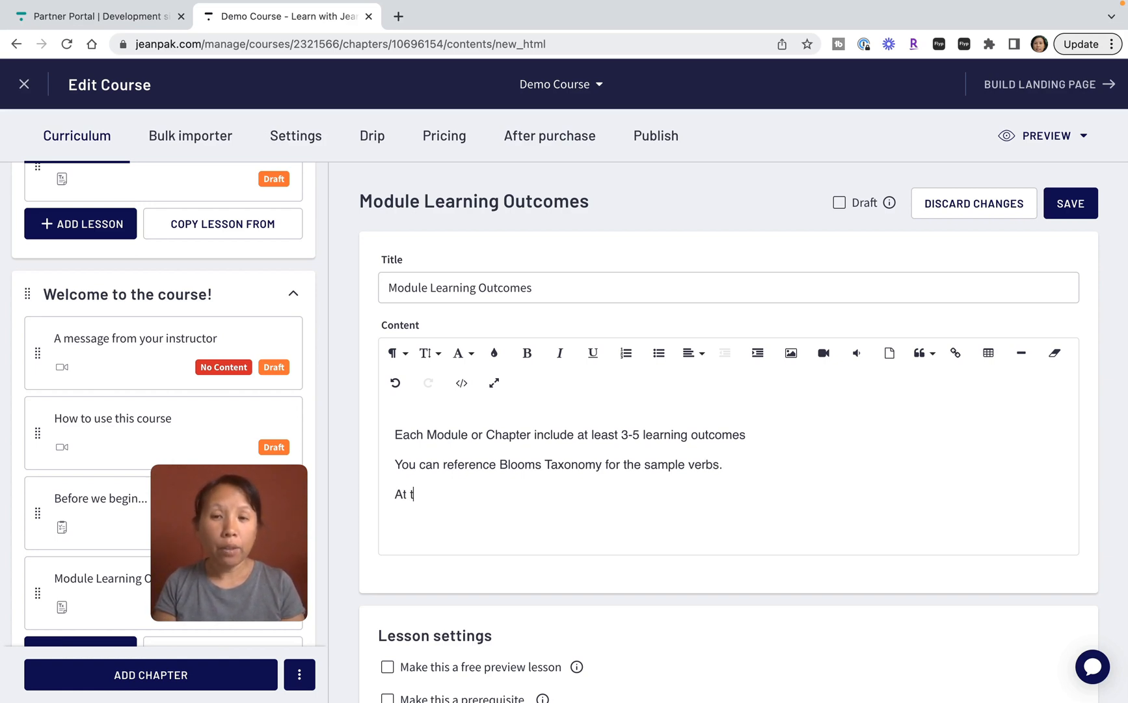
{"action": "key", "text": "BackSpace"}
{"action": "key", "text": "BackSpace"}
{"action": "type", "text": "e"}
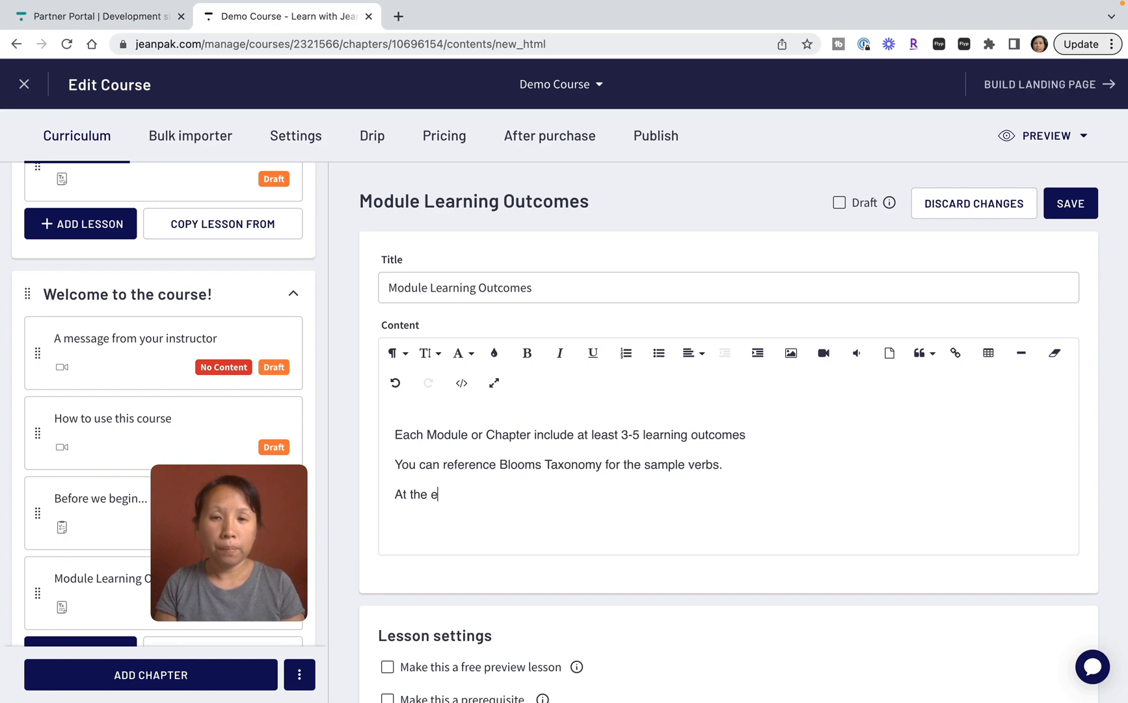
{"action": "type", "text": "nd of the module, you"}
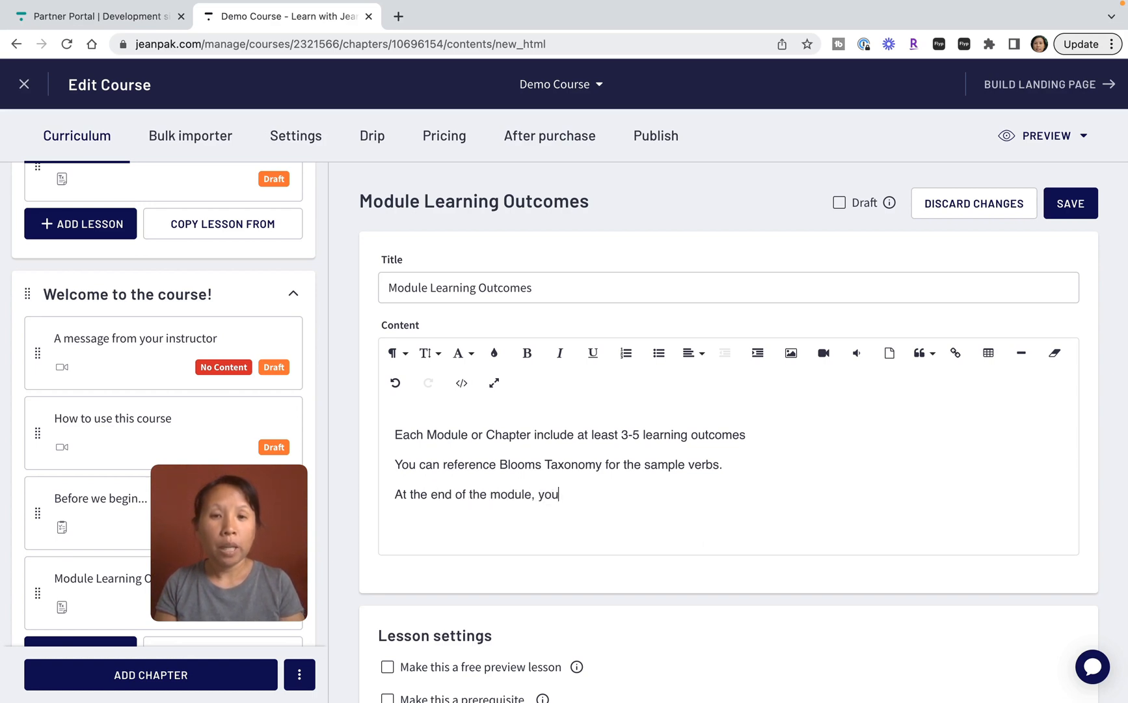
{"action": "type", "text": " will be able to:"}
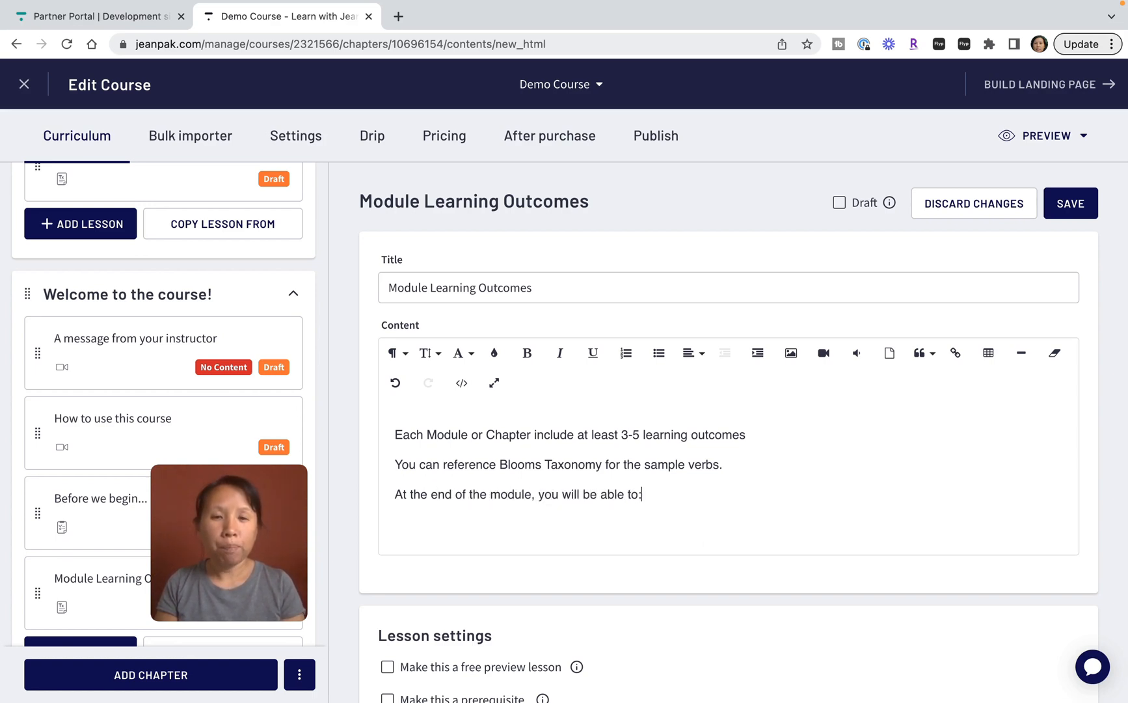
- Add the first learning outcome on a new line below the intro: "1) Define their target market audience(s)"
{"action": "key", "text": "Return"}
{"action": "left_click", "coordinate": [542, 494]}
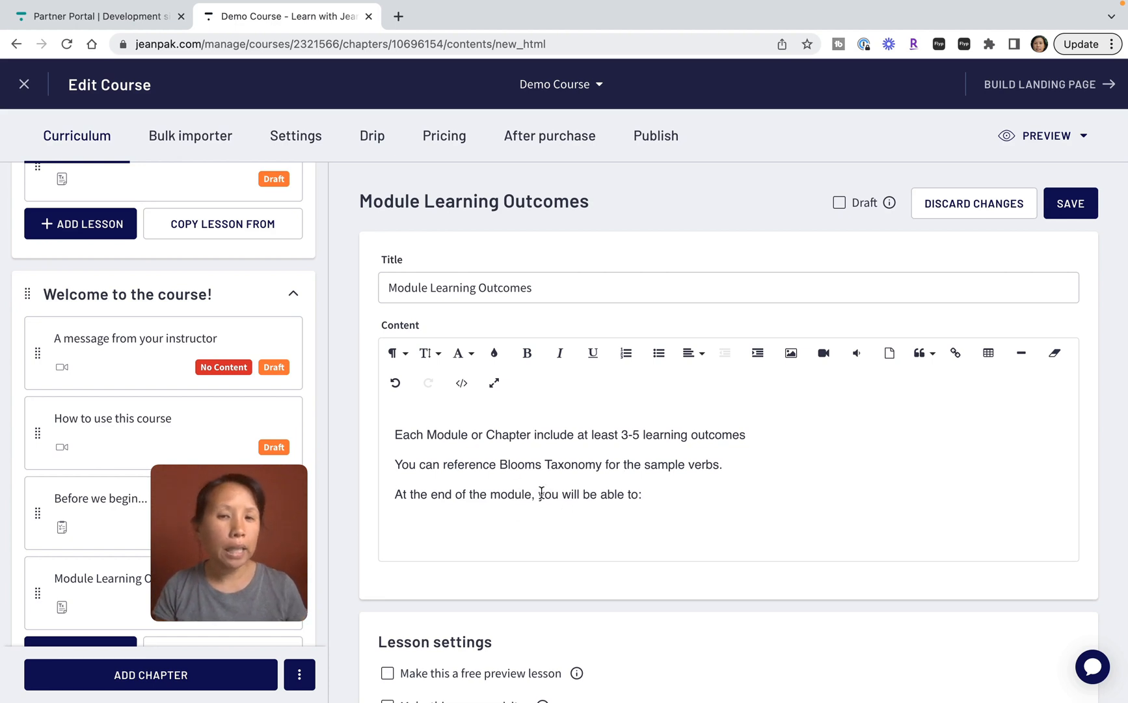
{"action": "left_click", "coordinate": [619, 499]}
{"action": "left_click", "coordinate": [624, 498], "text": "shift"}
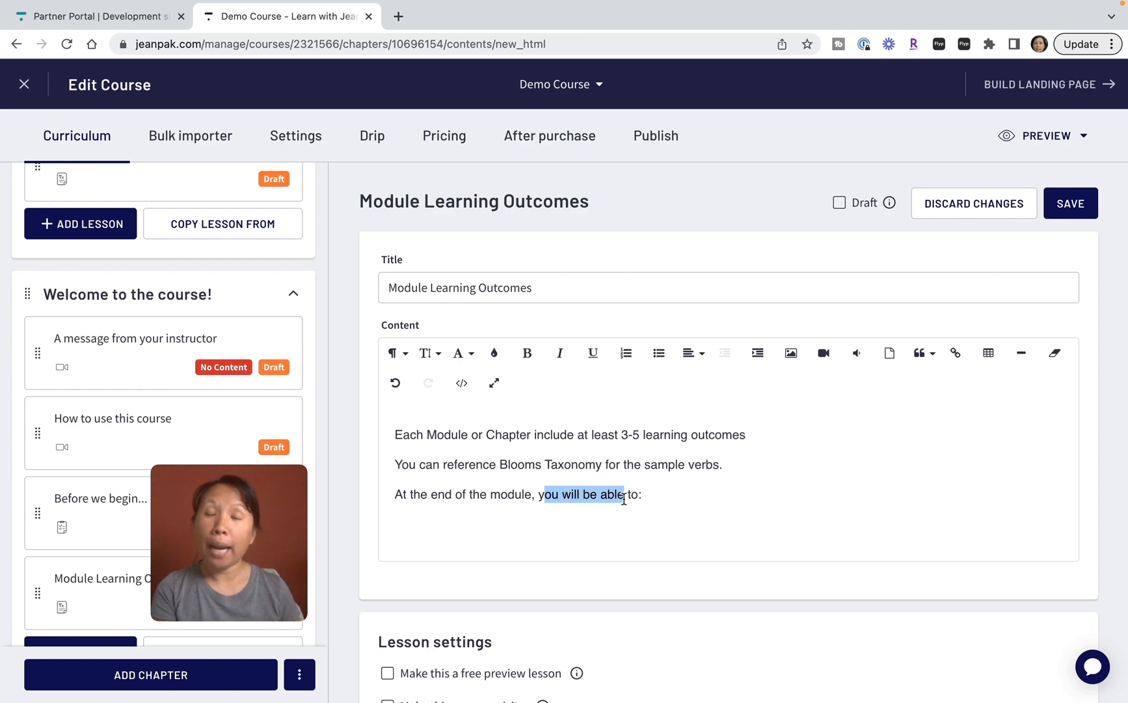
{"action": "left_click", "coordinate": [703, 498]}
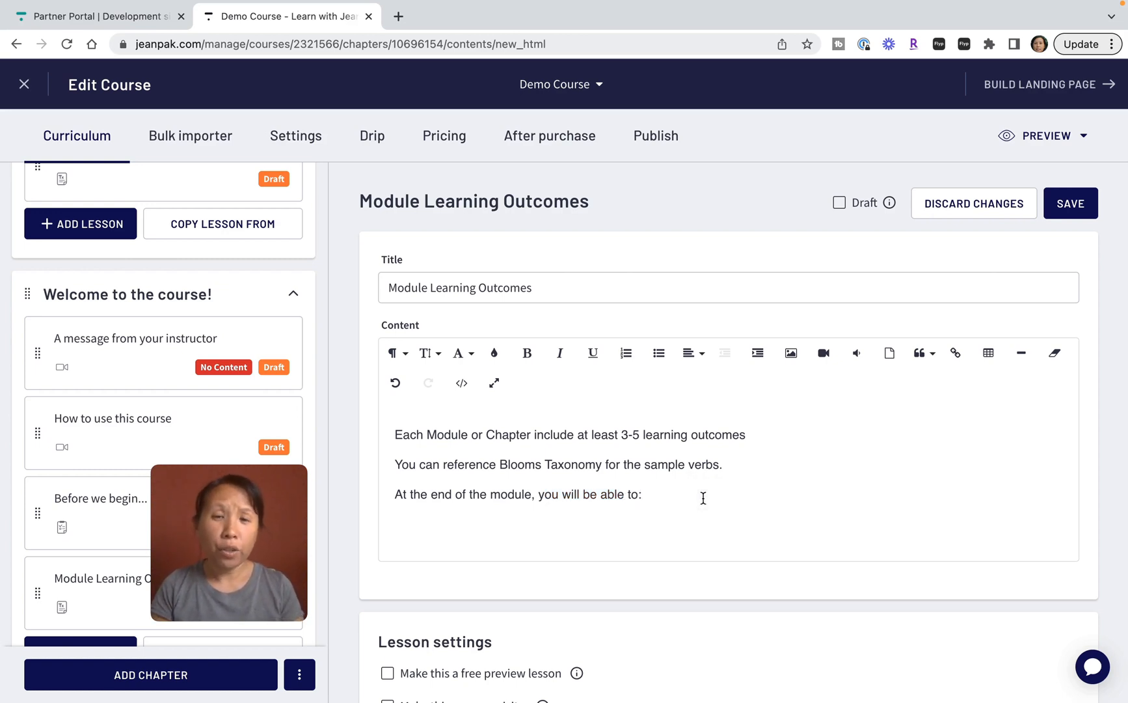
{"action": "key", "text": "Return"}
{"action": "type", "text": "1"}
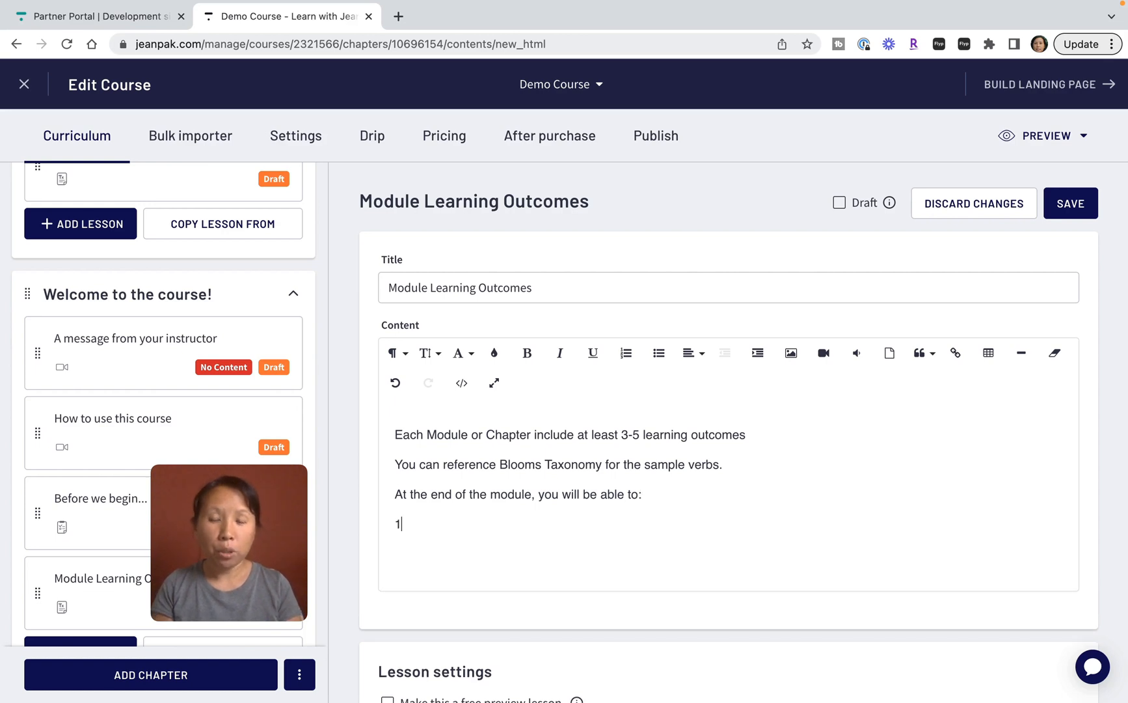
{"action": "type", "text": ") Define their tar"}
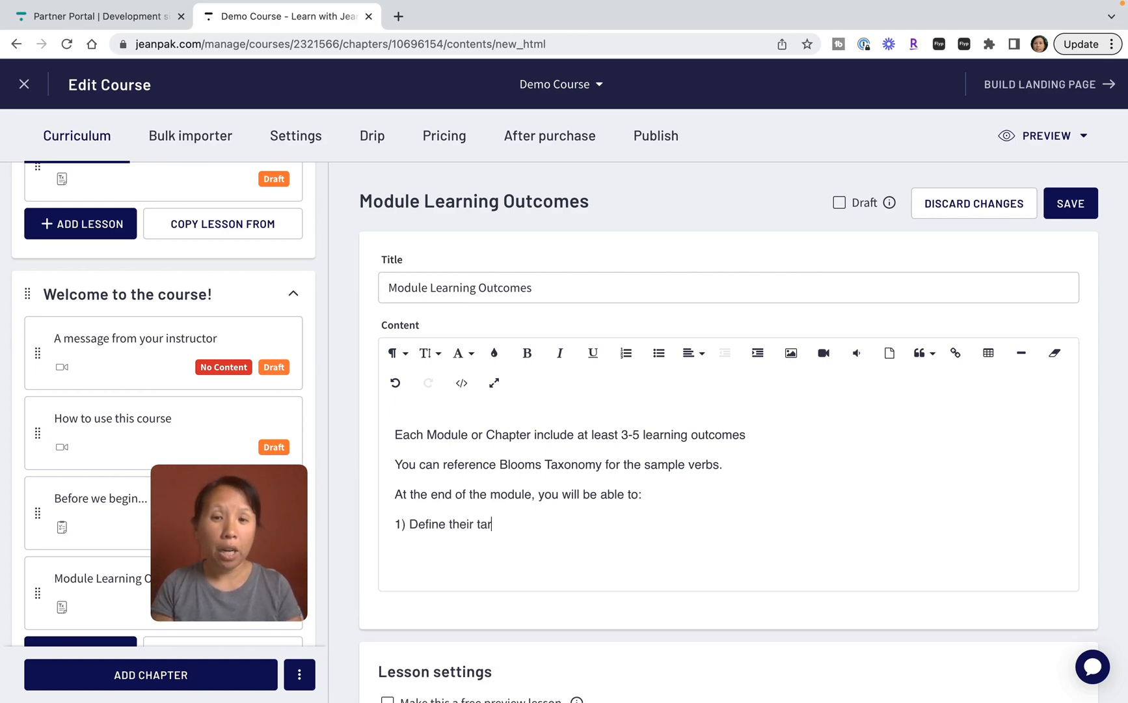
{"action": "type", "text": "get market audi"}
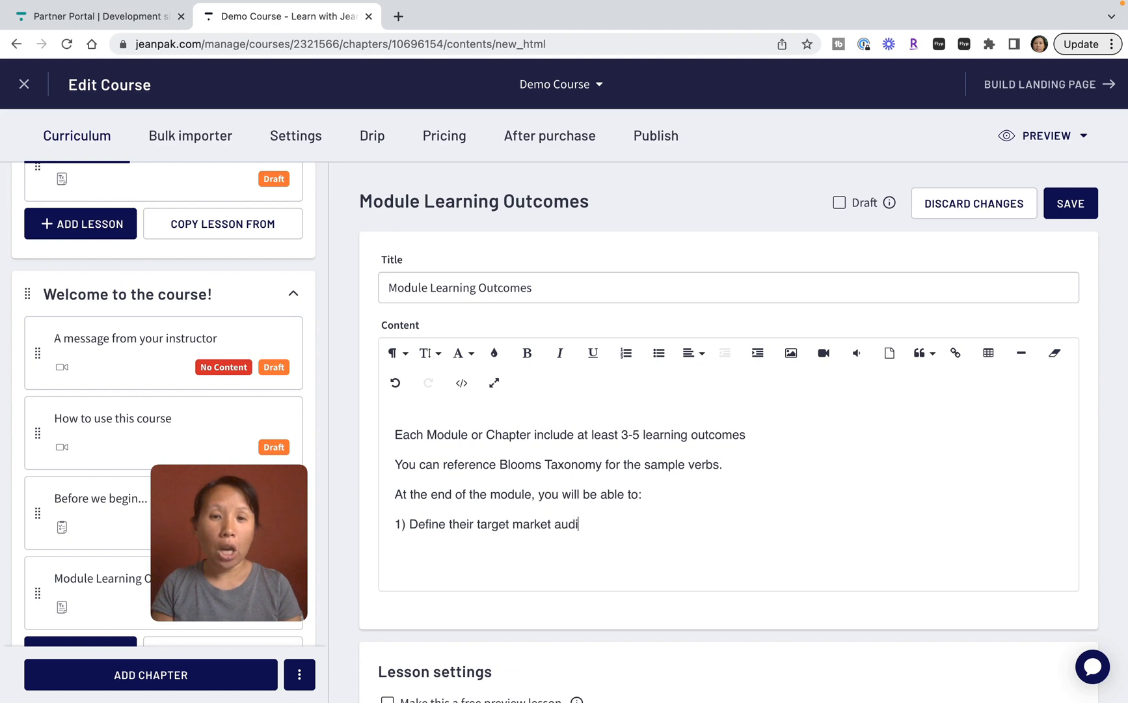
{"action": "type", "text": "ence(s)"}
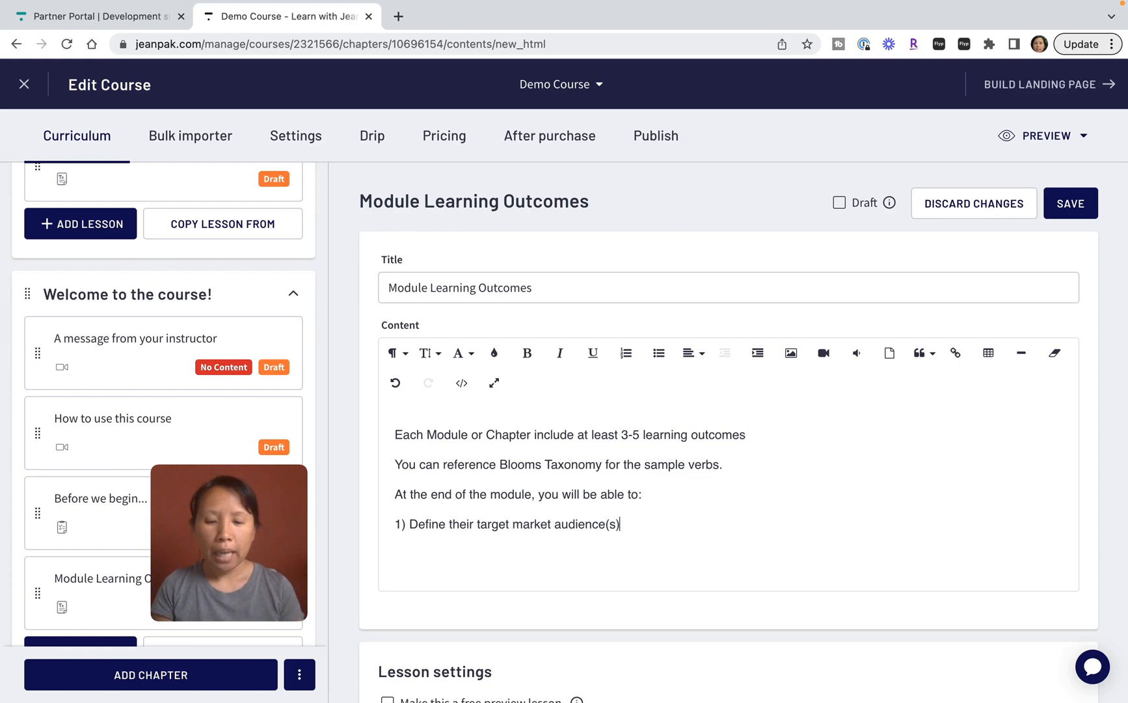
- Add a second outcome starting with "2)" about conducting online market research about their potential customer's pain points
{"action": "key", "text": "Return"}
{"action": "type", "text": "2) "}
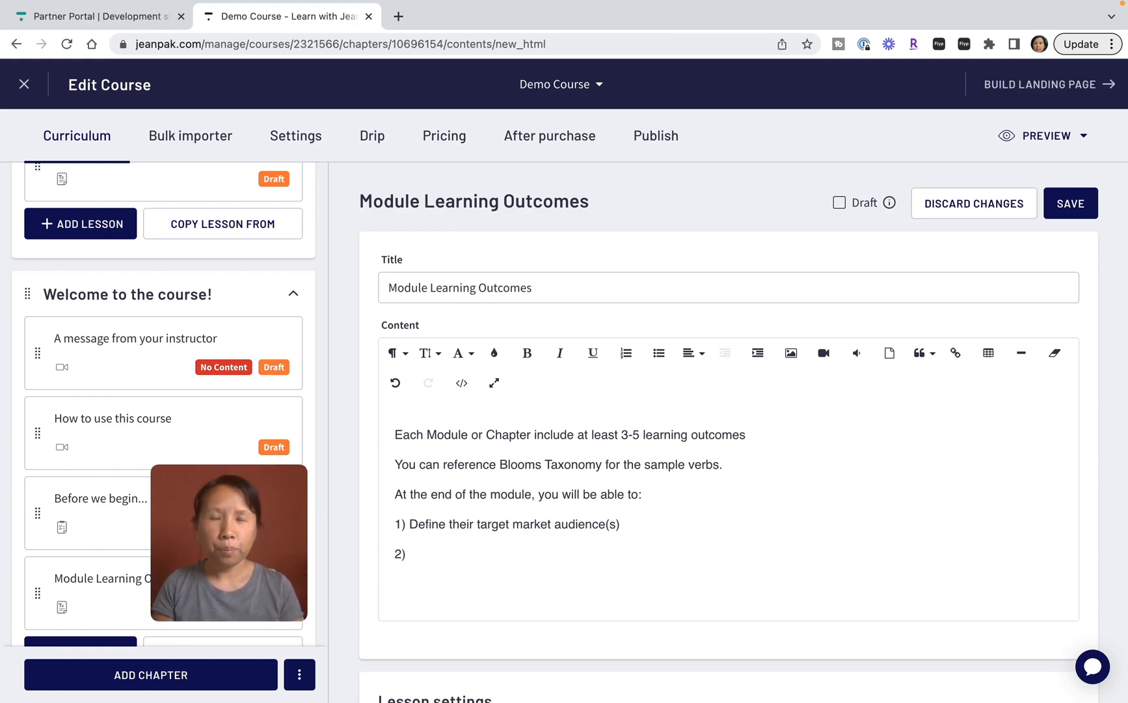
{"action": "type", "text": "Conduct ac"}
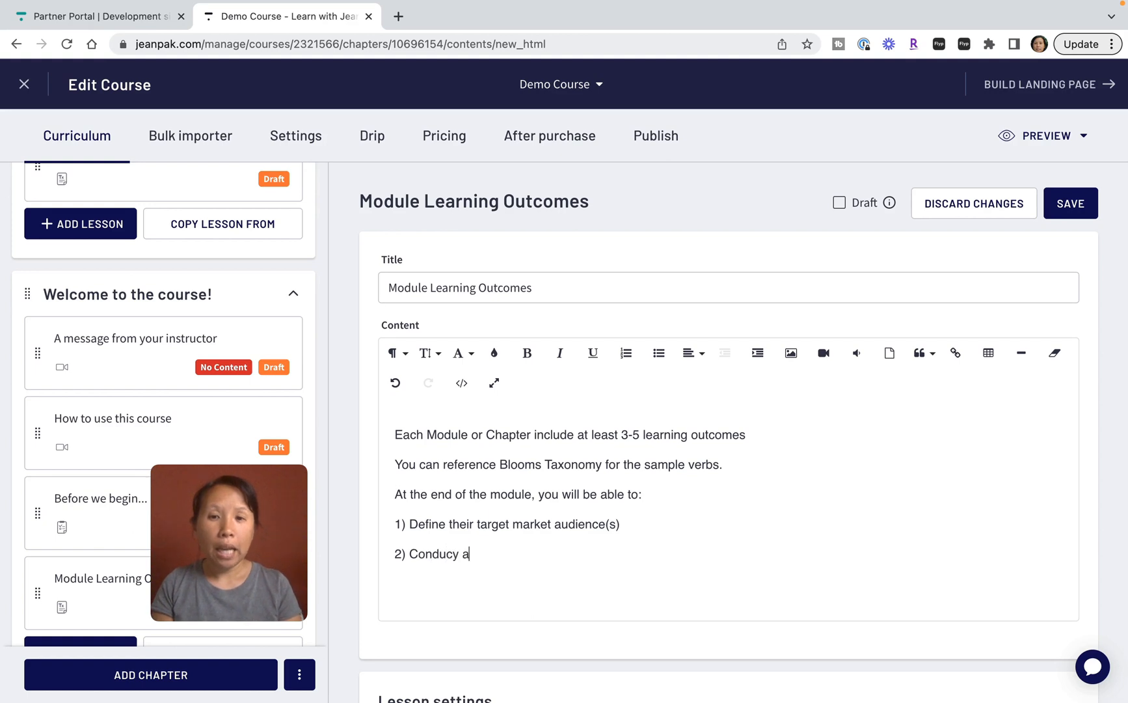
{"action": "key", "text": "BackSpace"}
{"action": "key", "text": "BackSpace"}
{"action": "type", "text": "onlin"}
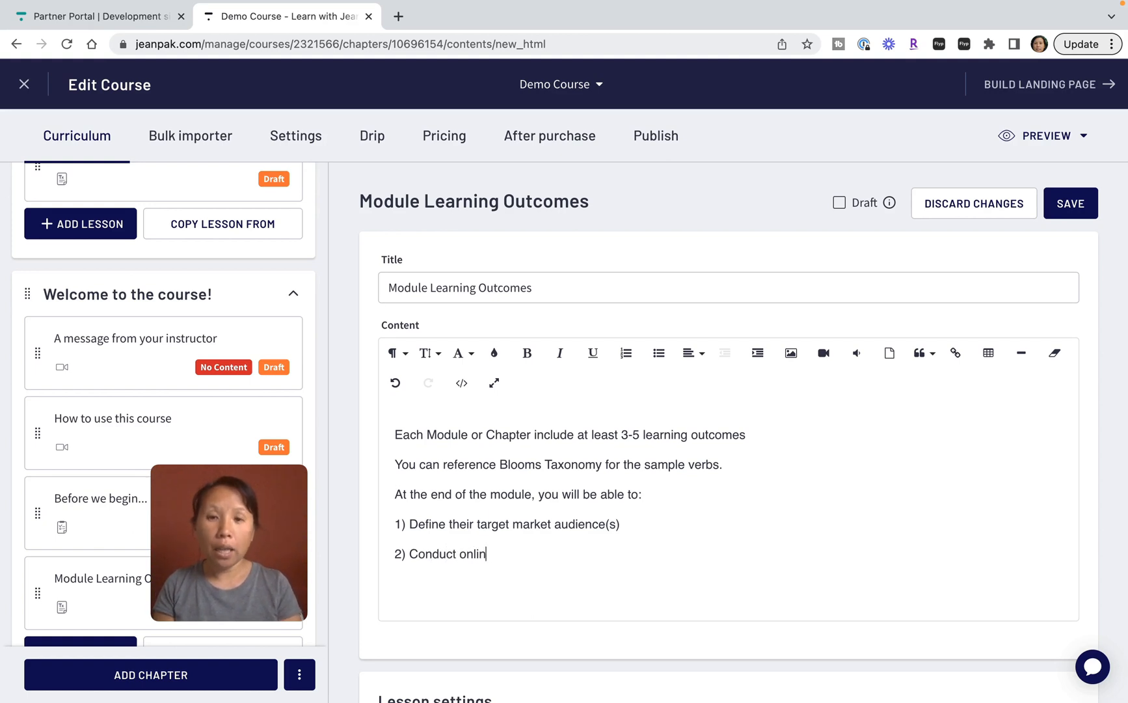
{"action": "type", "text": "e market research about"}
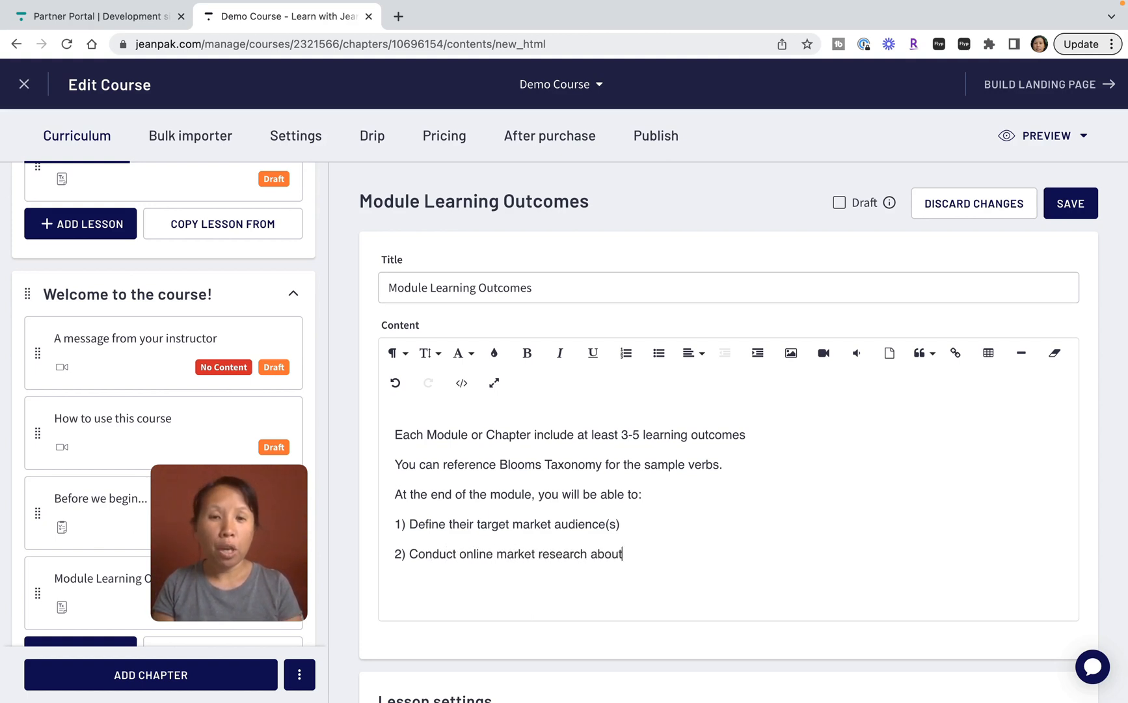
{"action": "type", "text": " their potneti"}
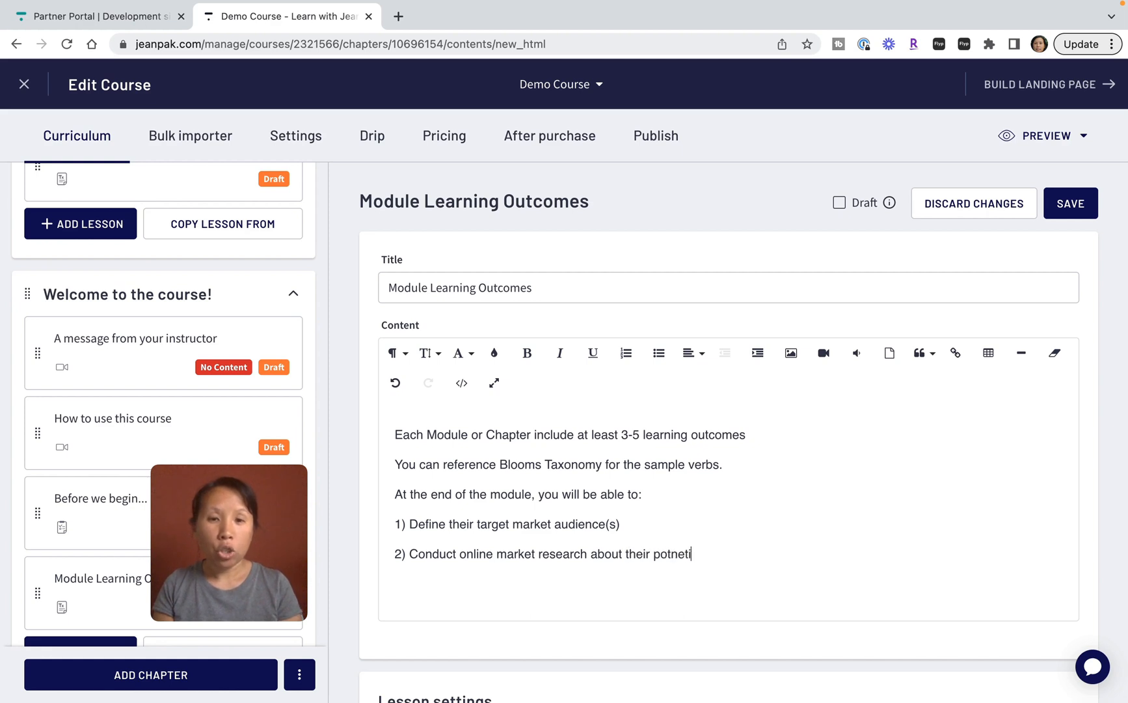
{"action": "type", "text": "la customer's pain points"}
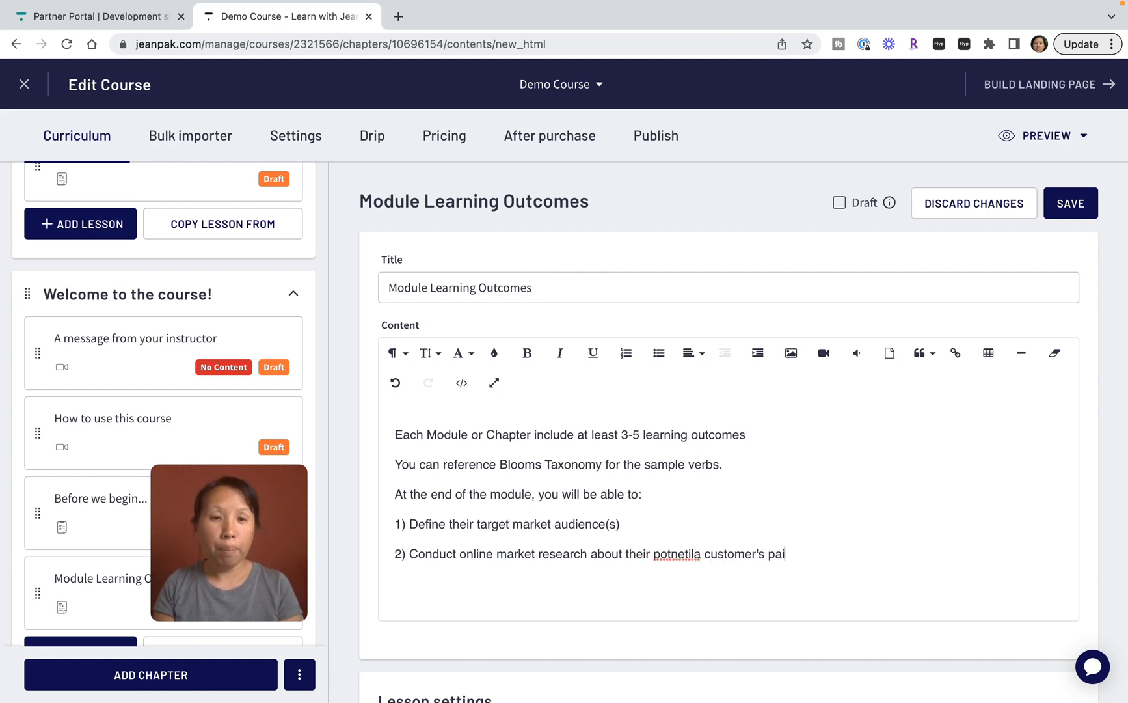
- Correct the misspelled word before "customer's" in the second outcome to "potential"
{"action": "left_click", "coordinate": [695, 555]}
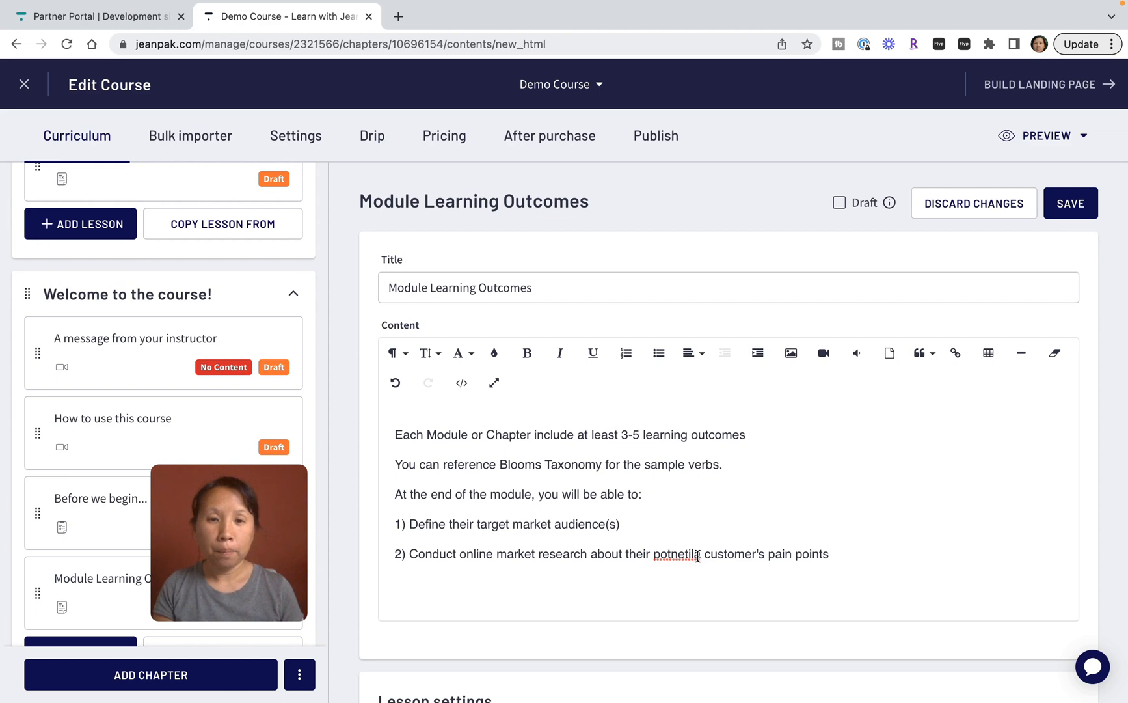
{"action": "key", "text": "BackSpace"}
{"action": "key", "text": "BackSpace"}
{"action": "key", "text": "BackSpace"}
{"action": "key", "text": "BackSpace"}
{"action": "key", "text": "BackSpace"}
{"action": "key", "text": "BackSpace"}
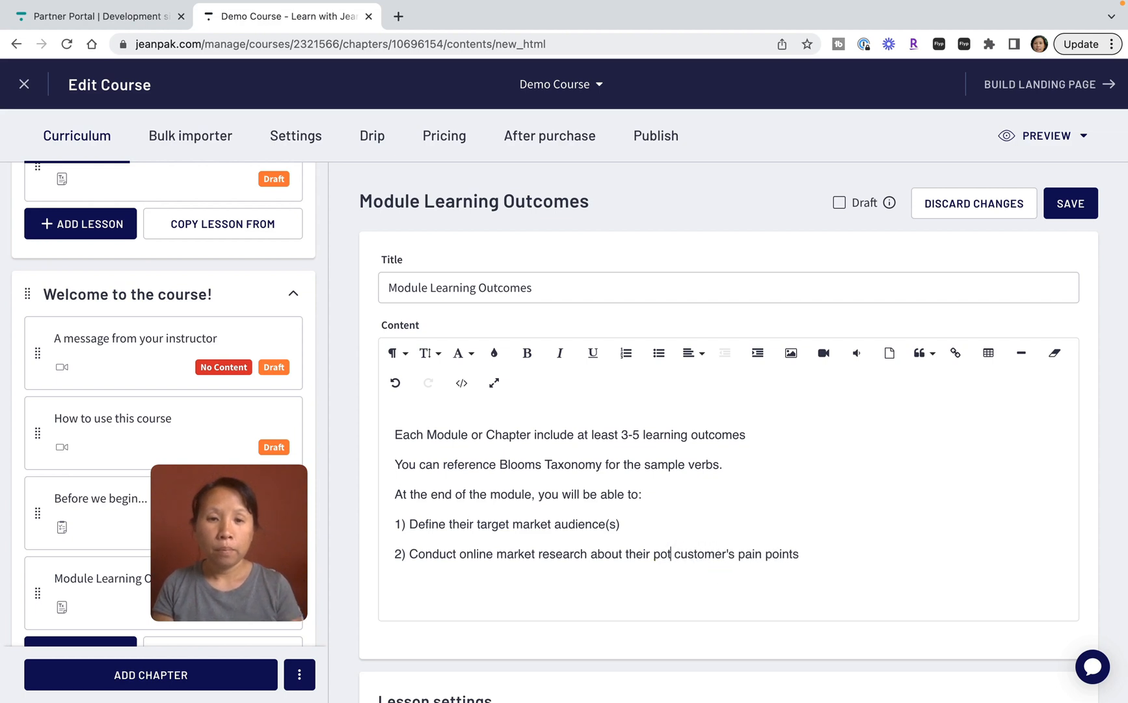
{"action": "type", "text": "ential"}
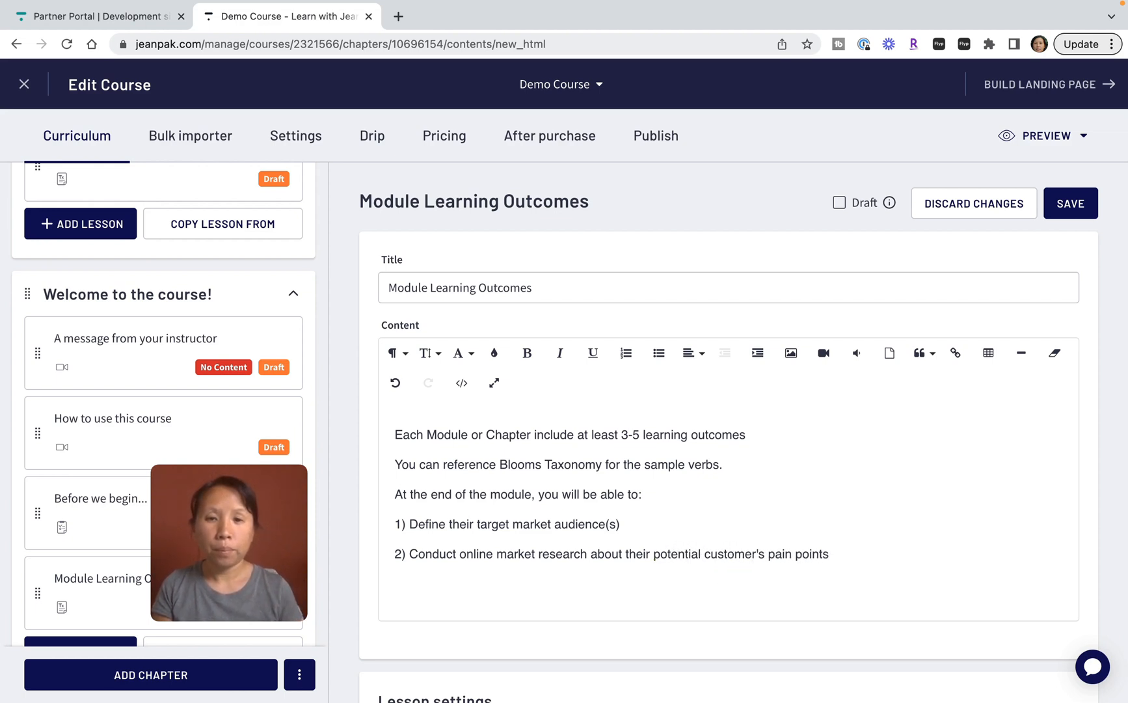
- Add a third outcome reading "3) Analyze the findings from the market research and define the main problems they're trying to solve"
{"action": "left_click", "coordinate": [851, 557]}
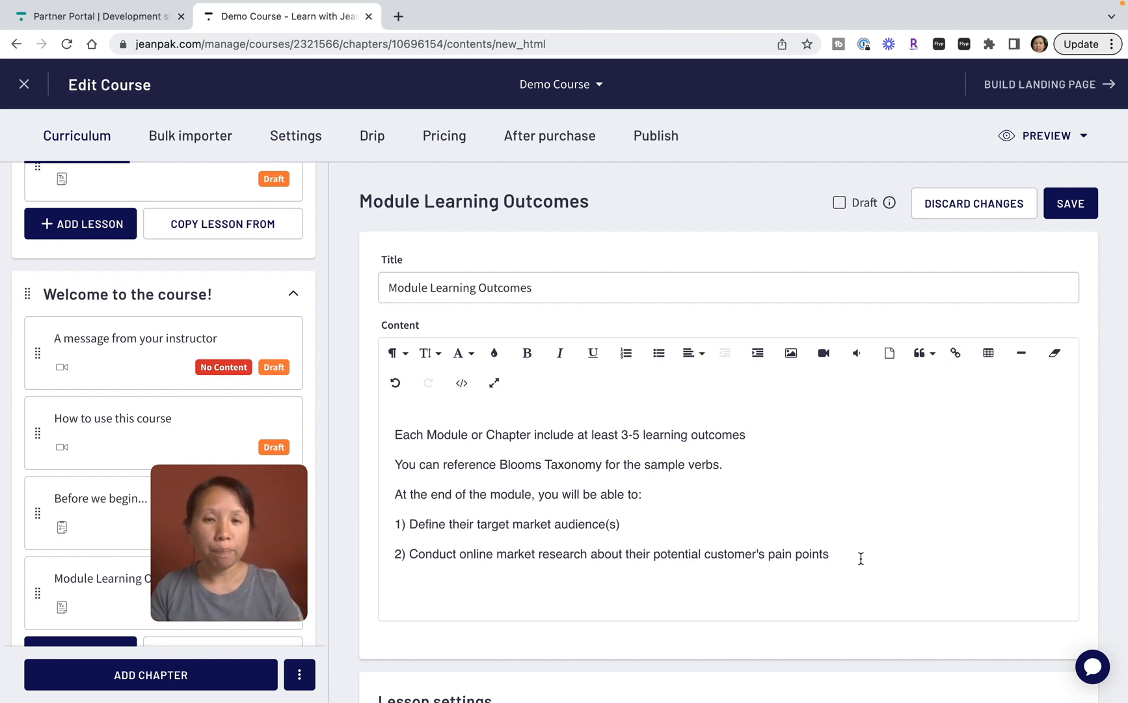
{"action": "key", "text": "Return"}
{"action": "type", "text": "3) A"}
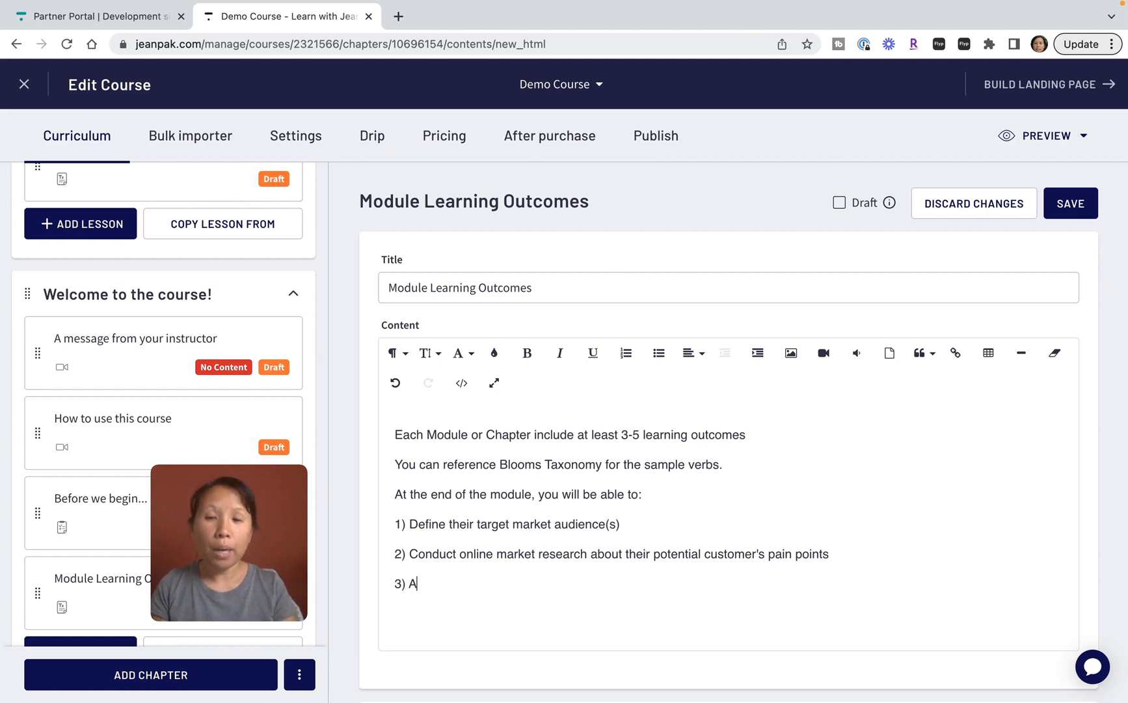
{"action": "type", "text": "nalye "}
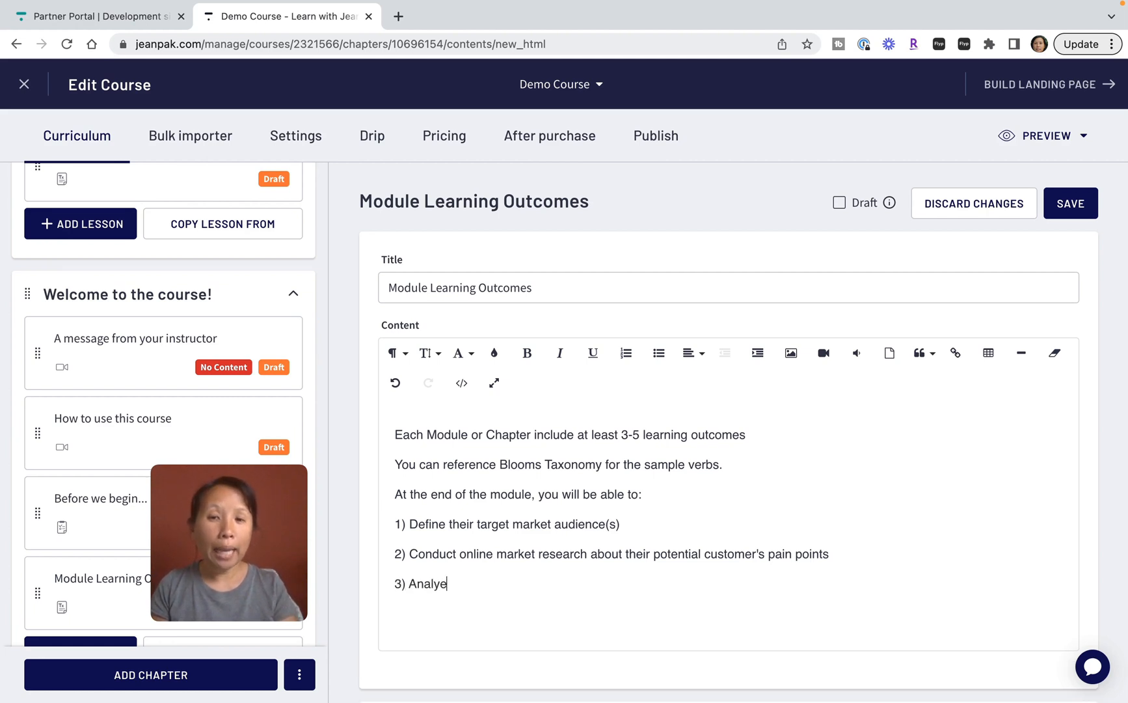
{"action": "type", "text": "the"}
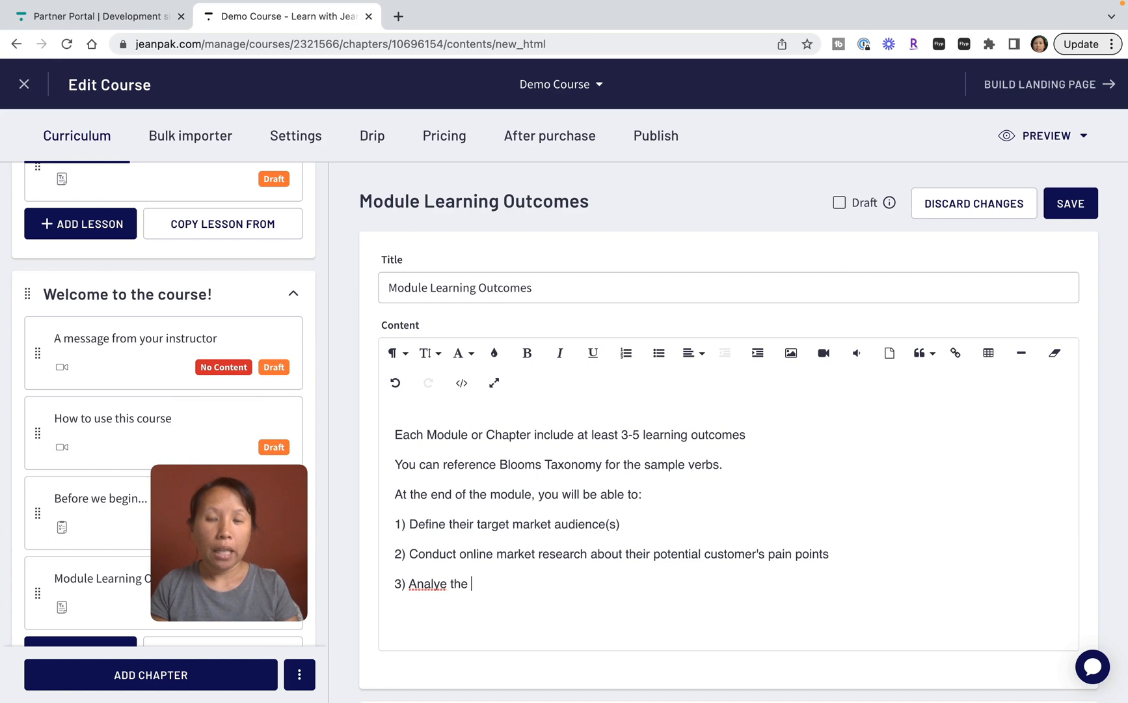
{"action": "key", "text": "BackSpace"}
{"action": "key", "text": "BackSpace"}
{"action": "key", "text": "BackSpace"}
{"action": "key", "text": "BackSpace"}
{"action": "key", "text": "BackSpace"}
{"action": "type", "text": "e the f"}
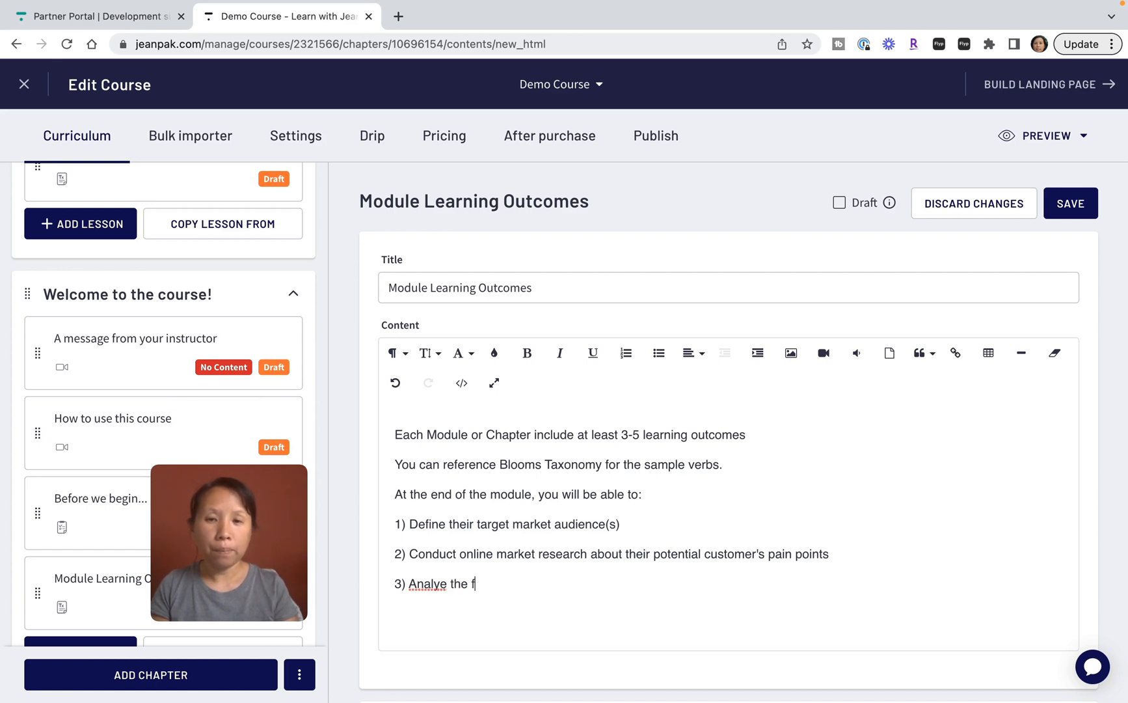
{"action": "type", "text": "indings from the ma"}
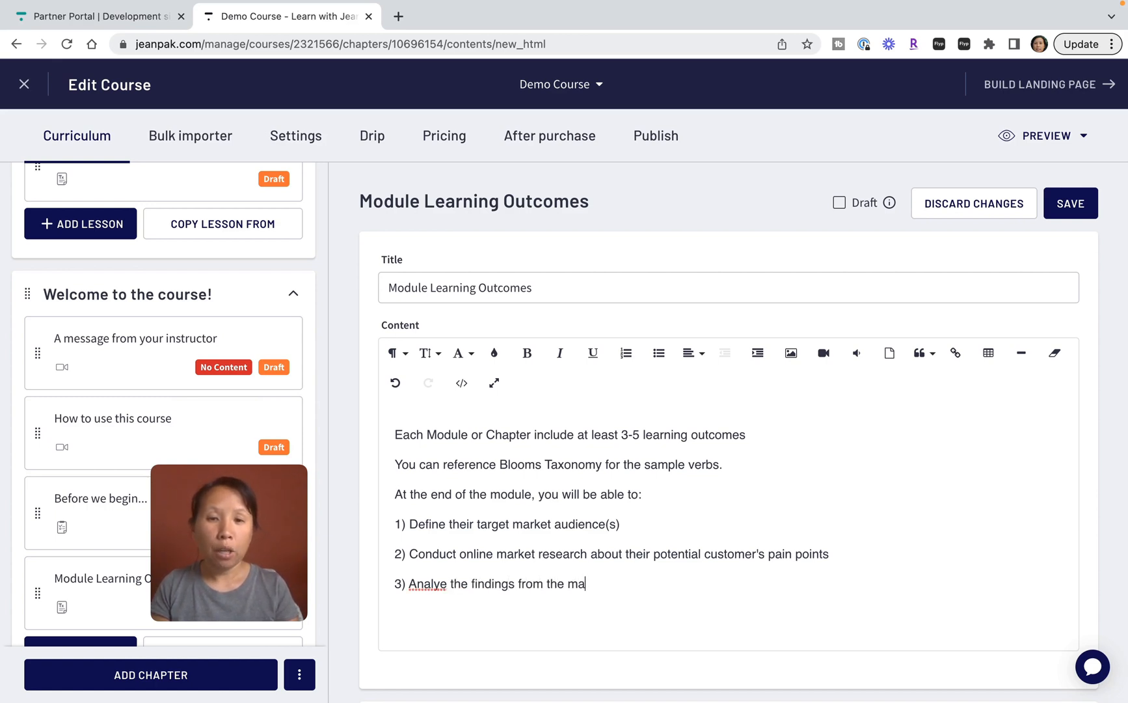
{"action": "type", "text": "rket research and define the main problems they're trying to solve"}
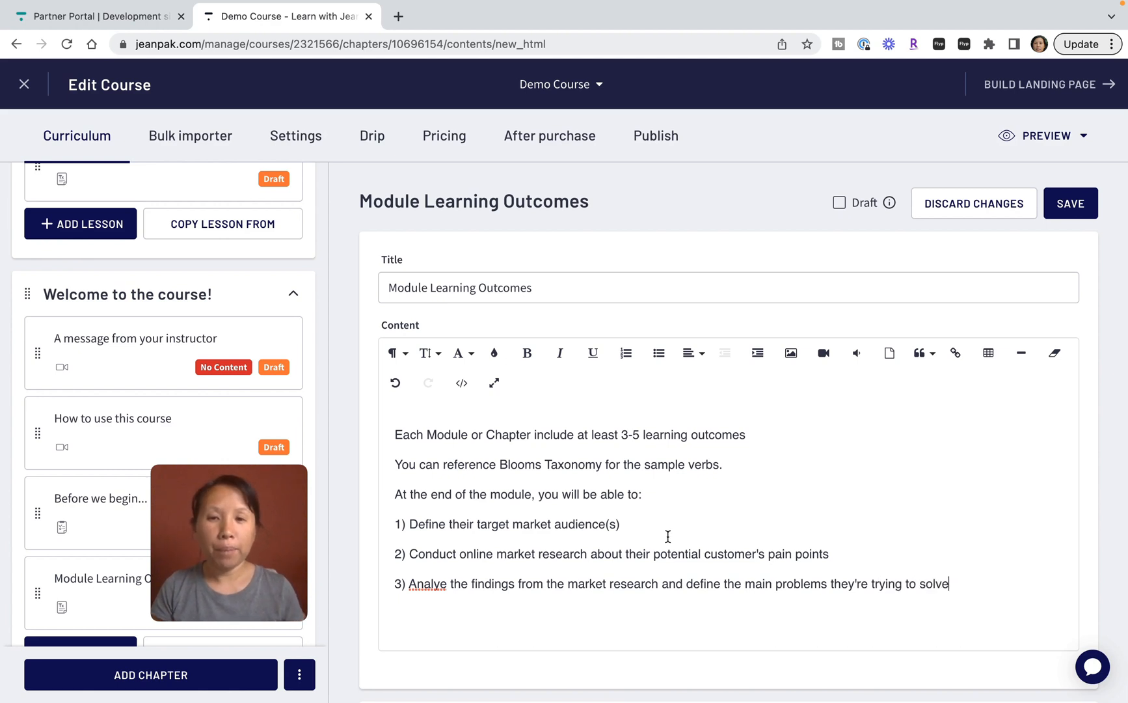
{"action": "left_click", "coordinate": [440, 584]}
{"action": "type", "text": "z"}
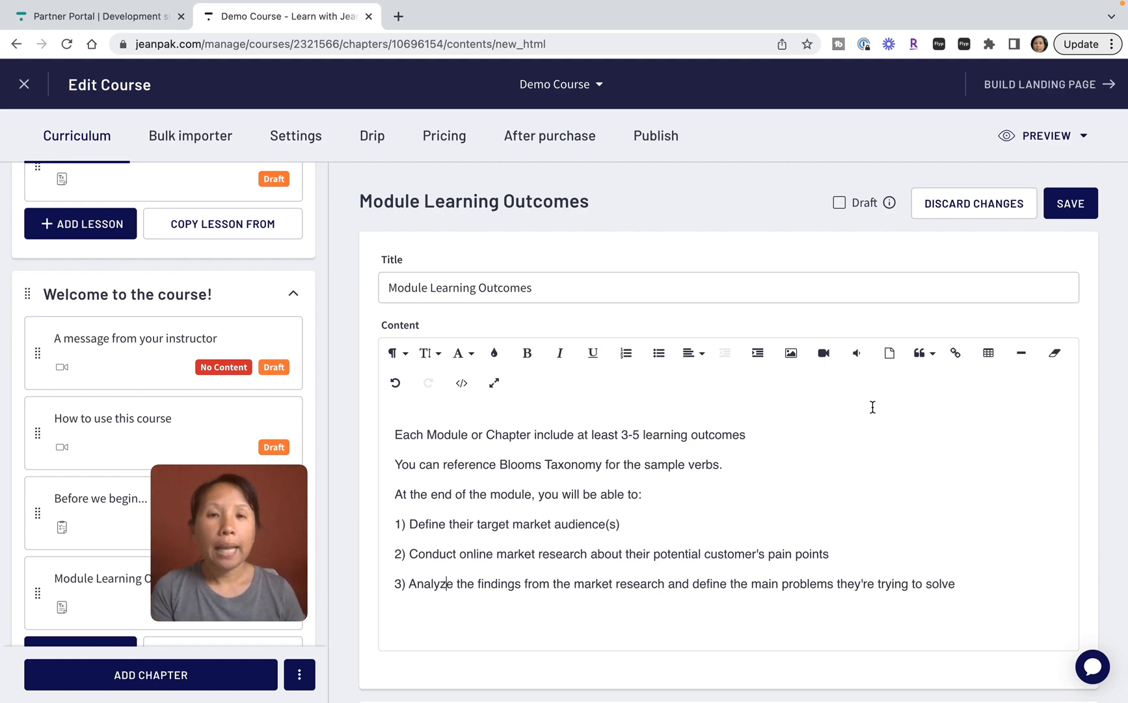
{"action": "scroll", "coordinate": [711, 502], "scroll_direction": "down", "scroll_amount": 1}
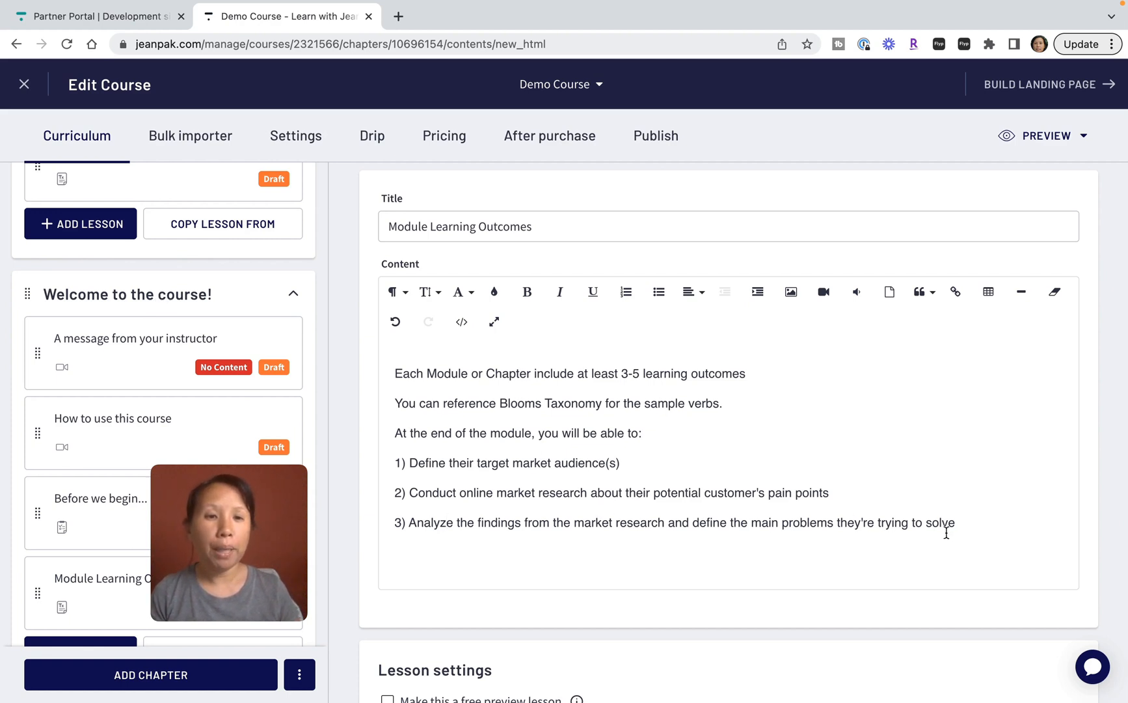
{"action": "left_click_drag", "start_coordinate": [968, 524], "coordinate": [417, 459]}
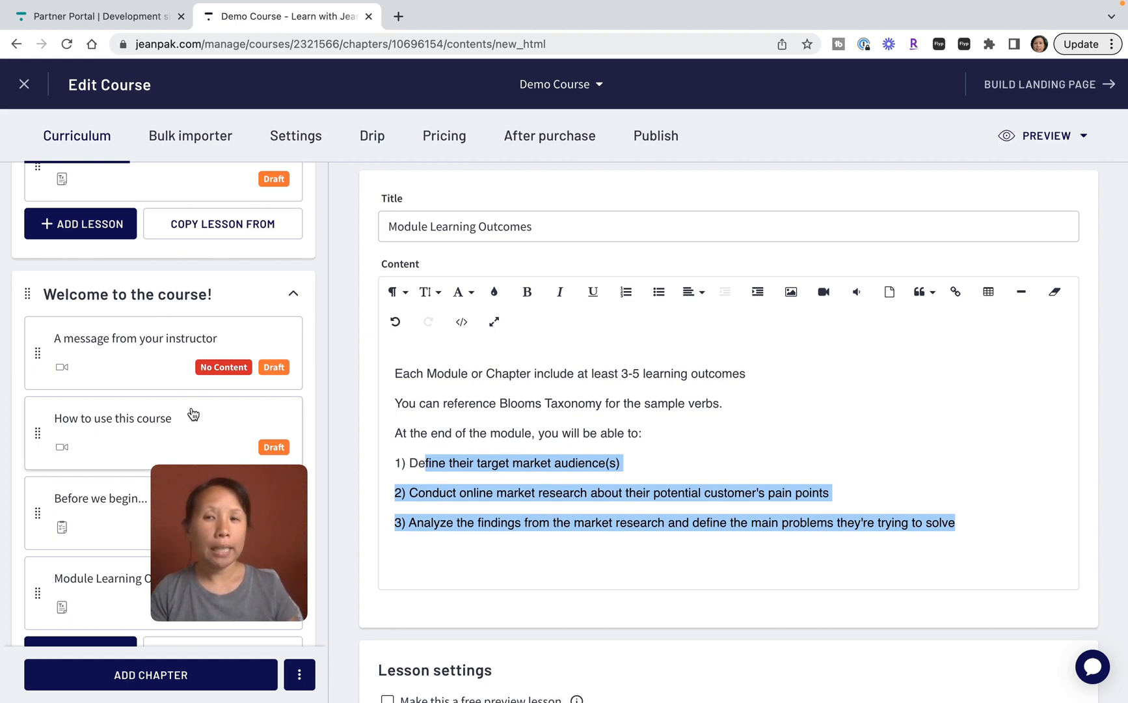
{"action": "scroll", "coordinate": [192, 414], "scroll_direction": "down", "scroll_amount": 1}
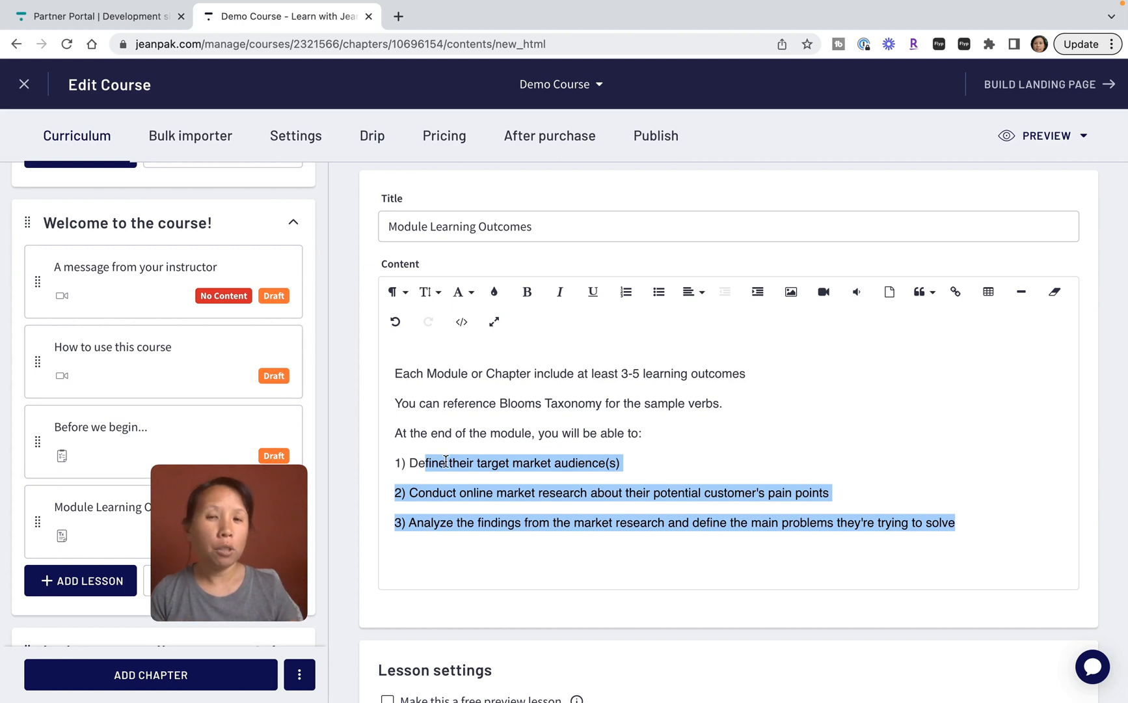
{"action": "left_click", "coordinate": [420, 464]}
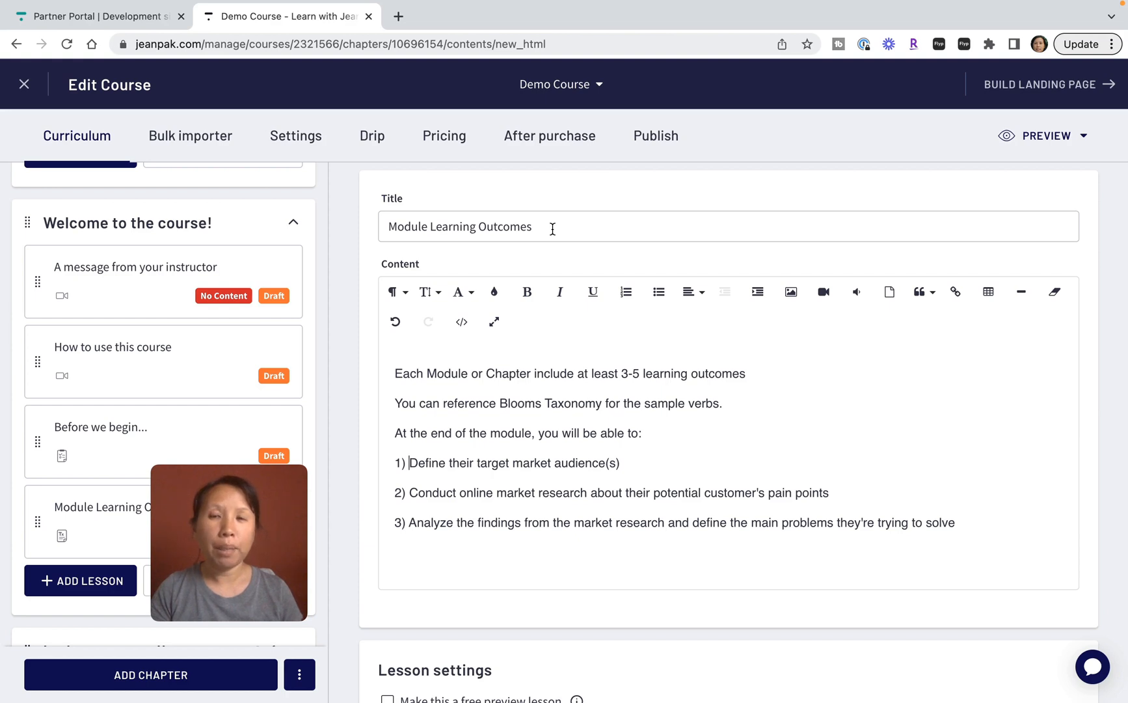
{"action": "left_click_drag", "start_coordinate": [243, 531], "coordinate": [624, 534]}
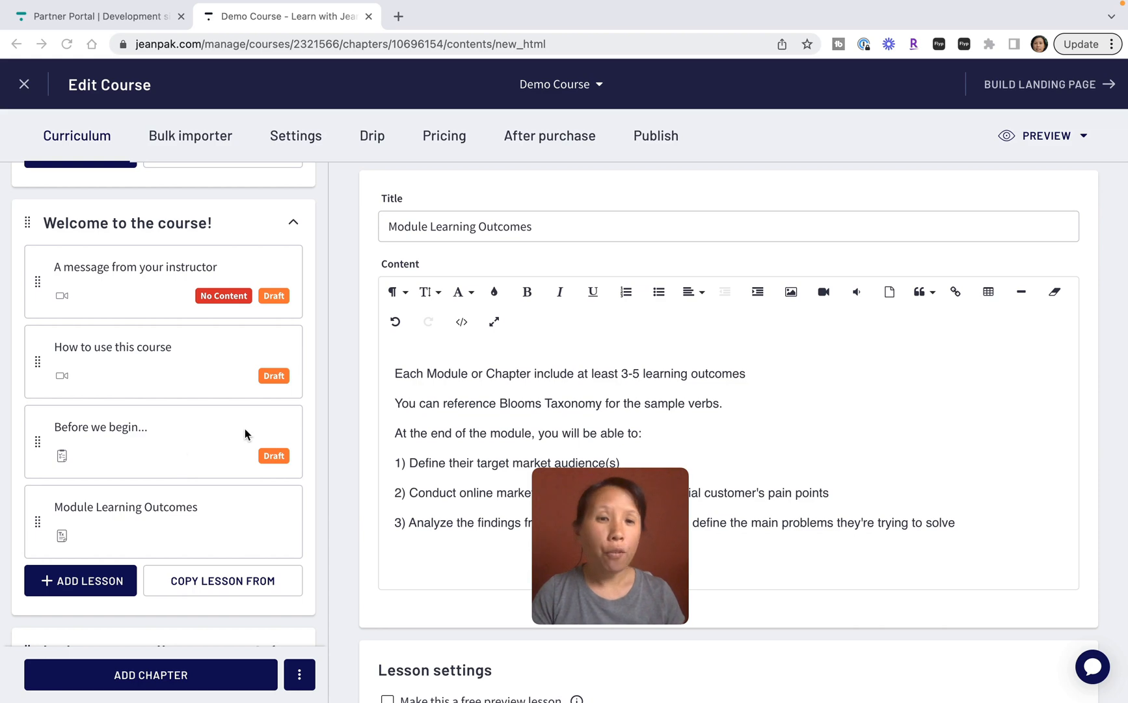
- Save the "Module Learning Outcomes" text lesson
{"action": "left_click", "coordinate": [120, 443]}
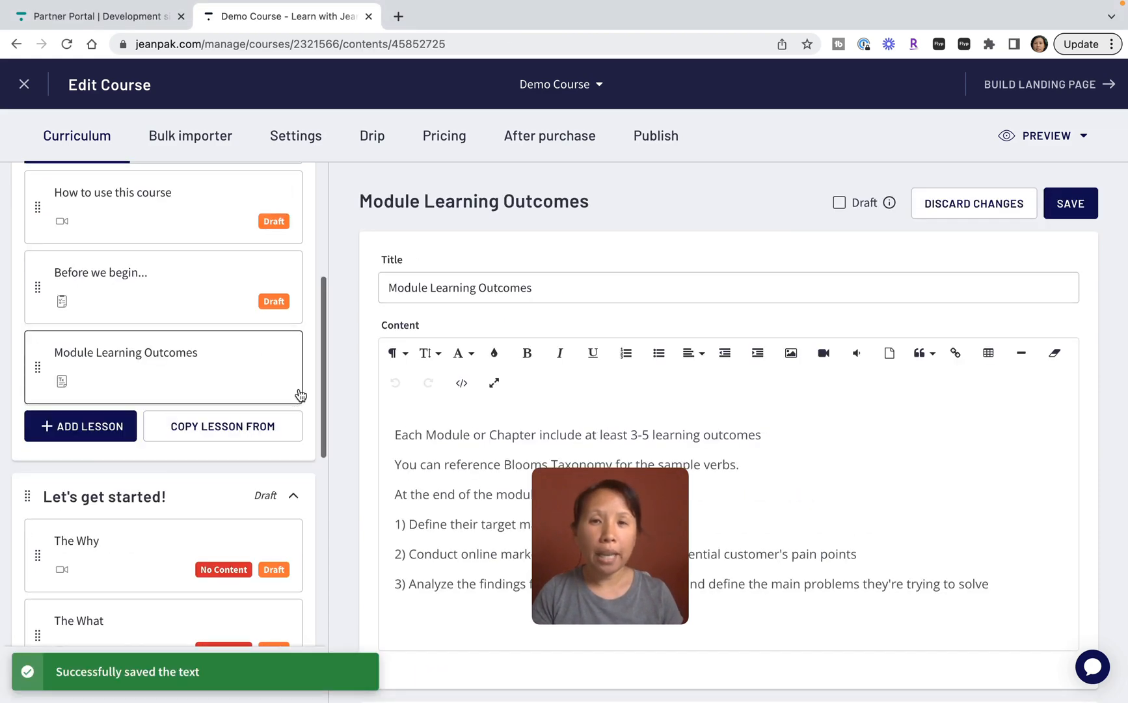
- Change the title of the "Let's get started!" chapter to "Content Strategy & Content Types"
{"action": "scroll", "coordinate": [240, 292], "scroll_direction": "up", "scroll_amount": 3}
{"action": "scroll", "coordinate": [240, 292], "scroll_direction": "down", "scroll_amount": 4}
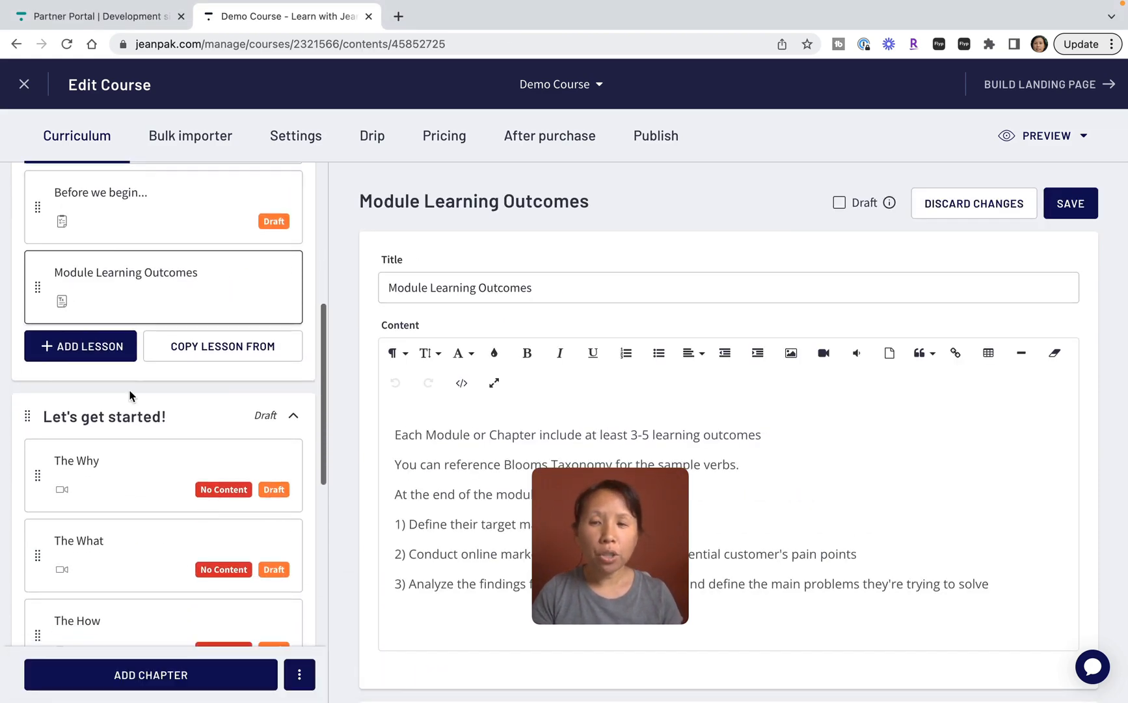
{"action": "left_click", "coordinate": [121, 426]}
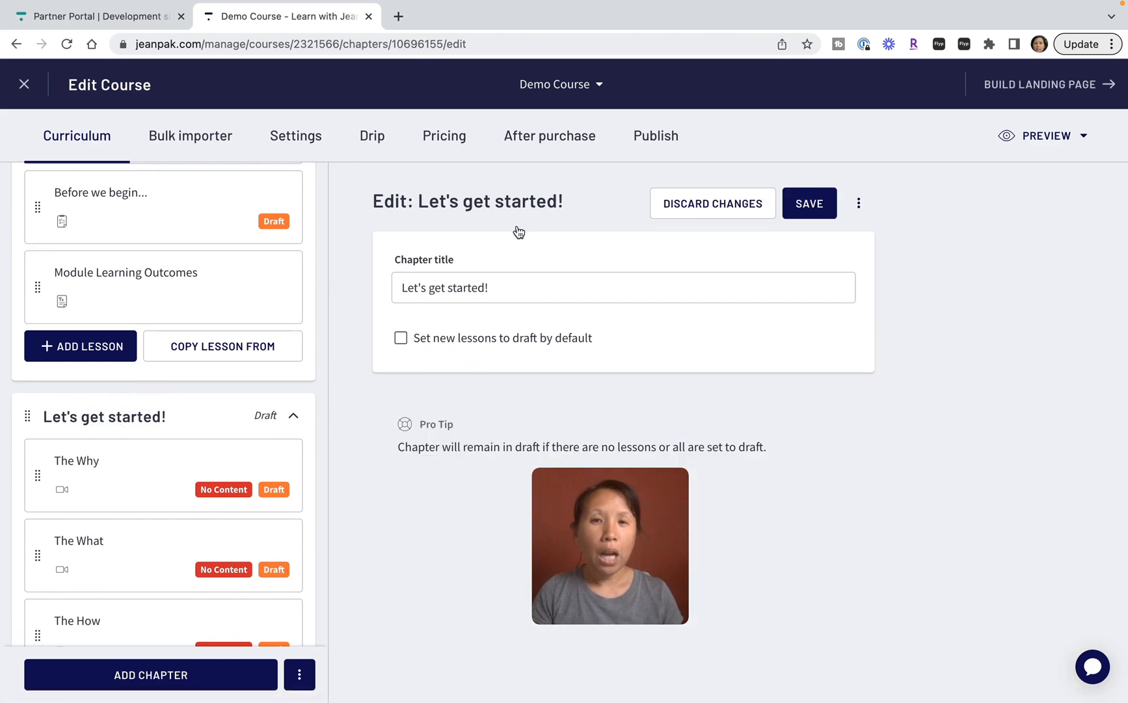
{"action": "triple_click", "coordinate": [524, 292]}
{"action": "type", "text": "Cone"}
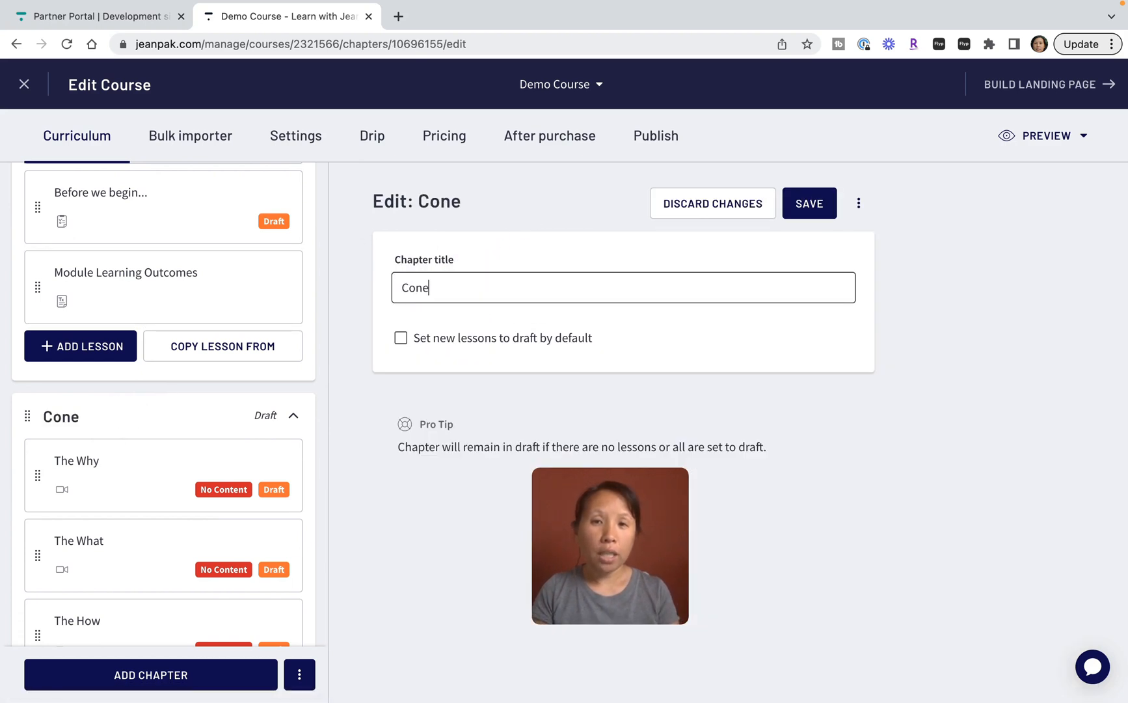
{"action": "type", "text": "nt"}
{"action": "key", "text": "BackSpace"}
{"action": "key", "text": "BackSpace"}
{"action": "key", "text": "BackSpace"}
{"action": "type", "text": "te"}
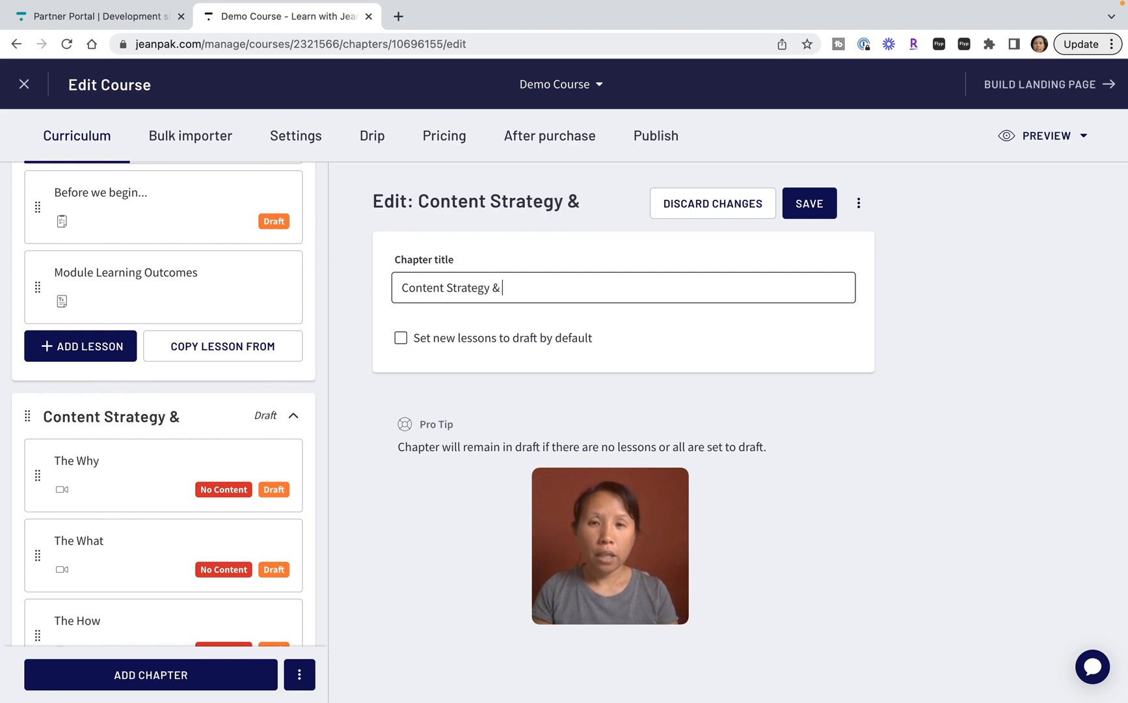
{"action": "type", "text": "nt Strategy & Content Types"}
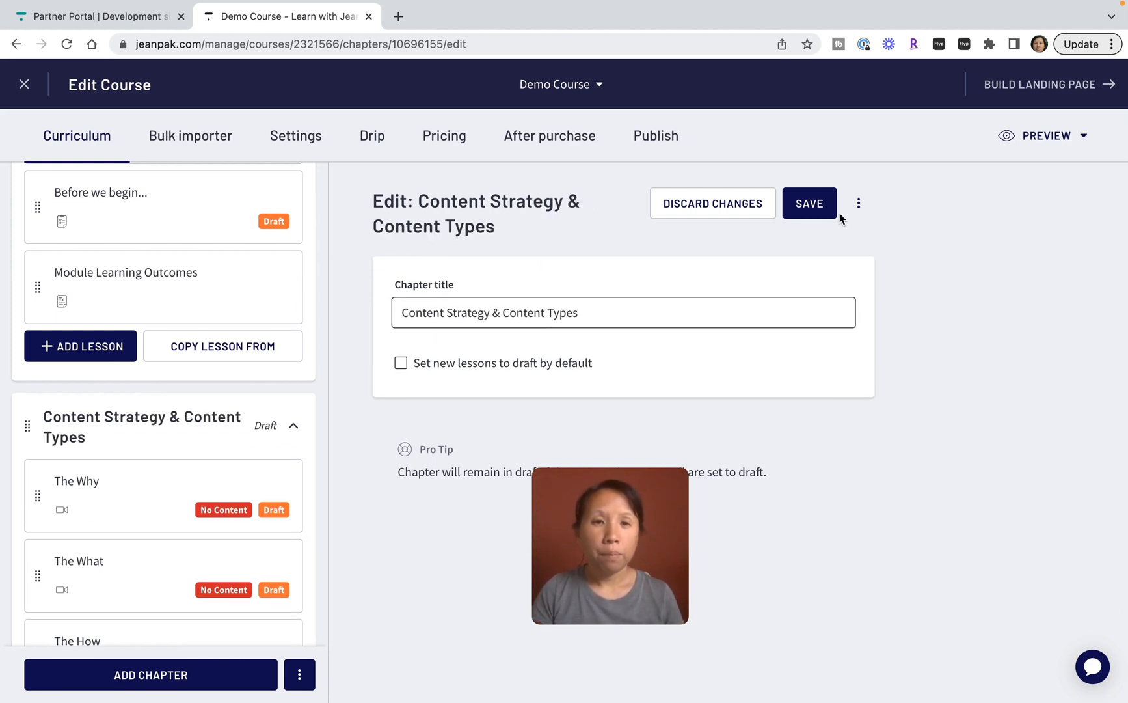
- Save the "Content Strategy & Content Types" chapter, and retitle the "Next Steps..." chapter as "Marketing & Selling your Online Course" and save it
{"action": "left_click", "coordinate": [835, 210]}
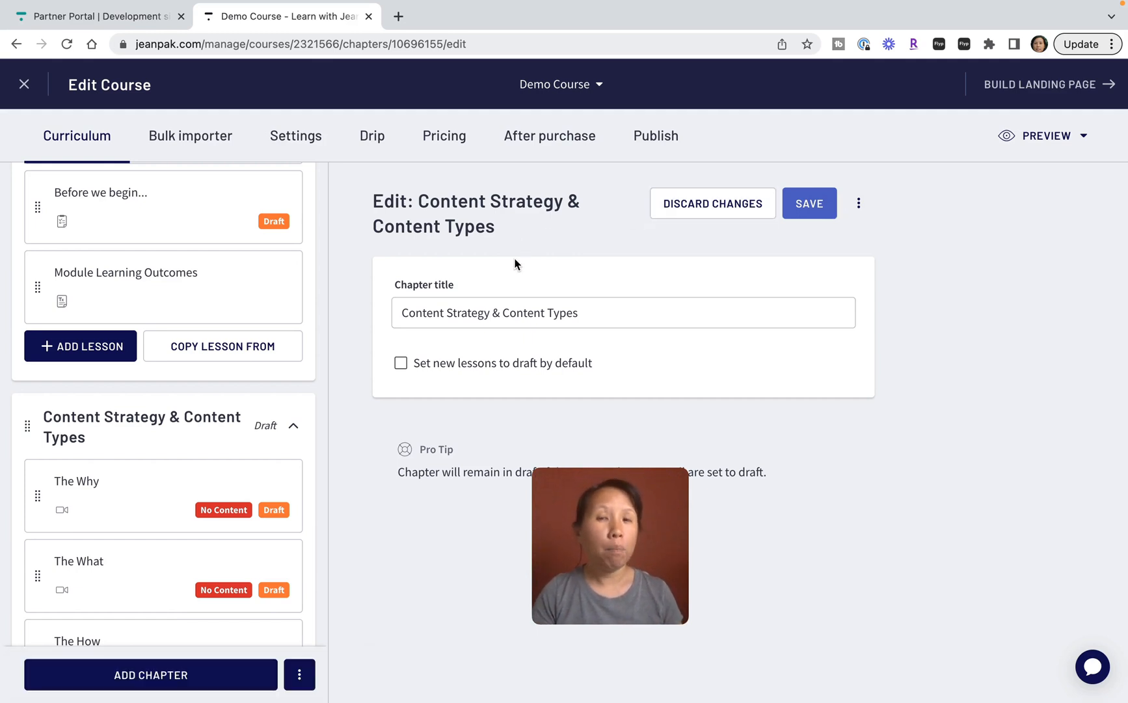
{"action": "scroll", "coordinate": [199, 458], "scroll_direction": "down", "scroll_amount": 6}
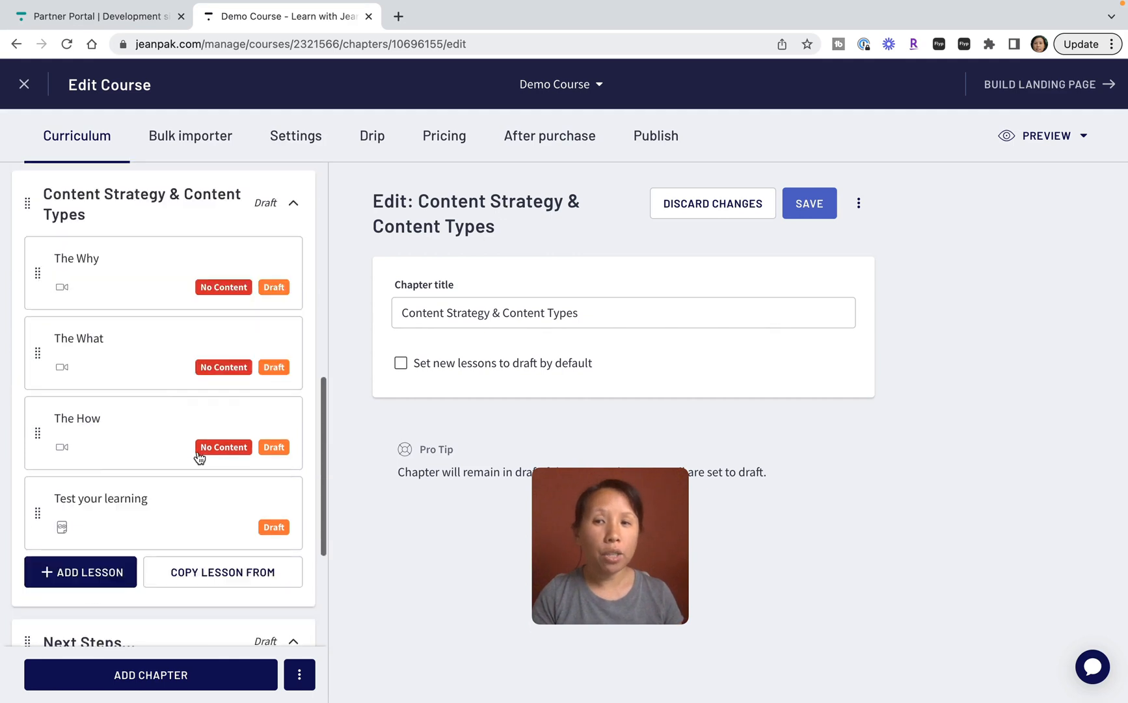
{"action": "left_click", "coordinate": [194, 438]}
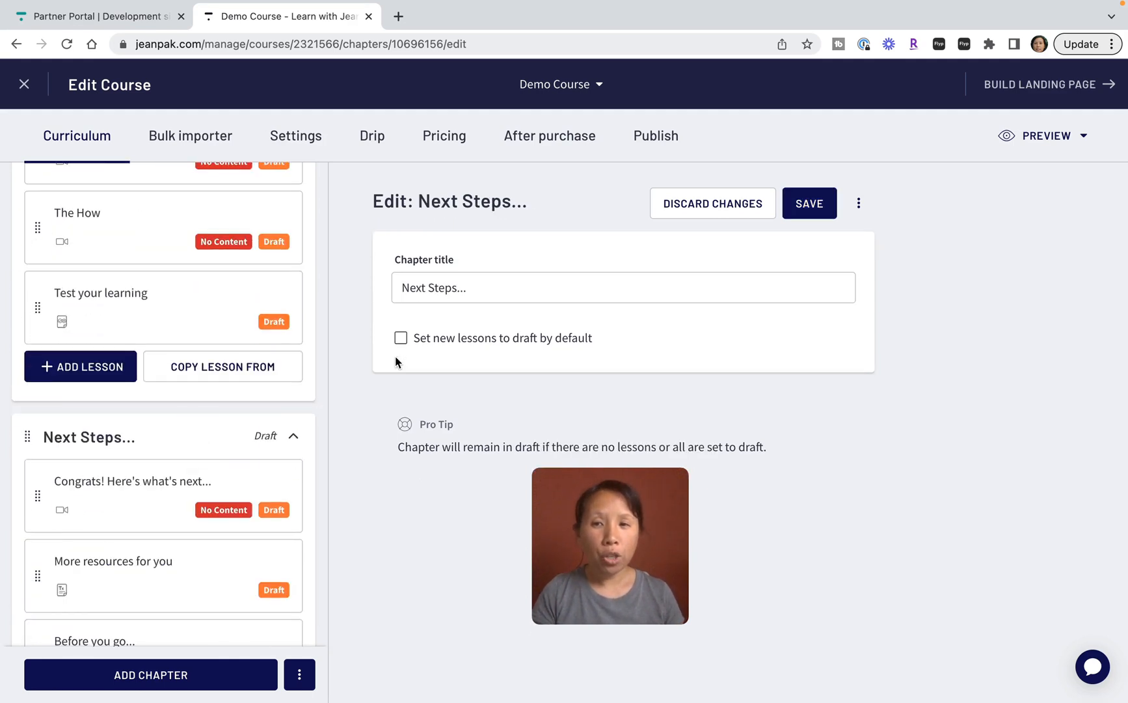
{"action": "triple_click", "coordinate": [517, 294]}
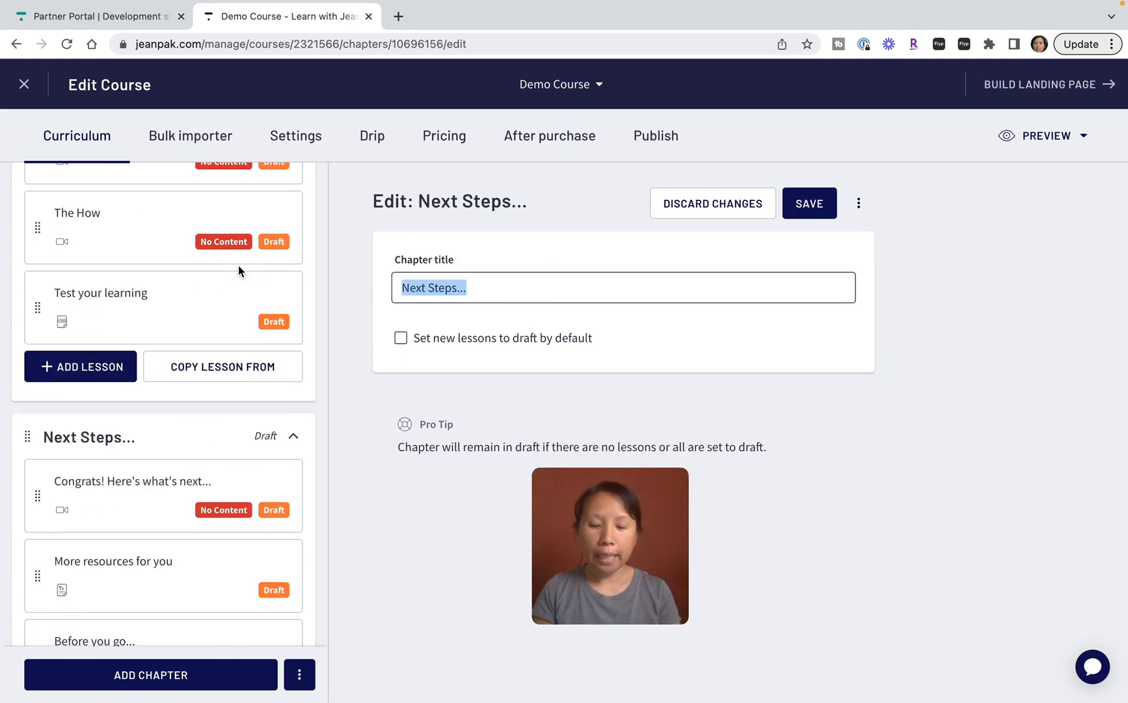
{"action": "type", "text": "Marketing &"}
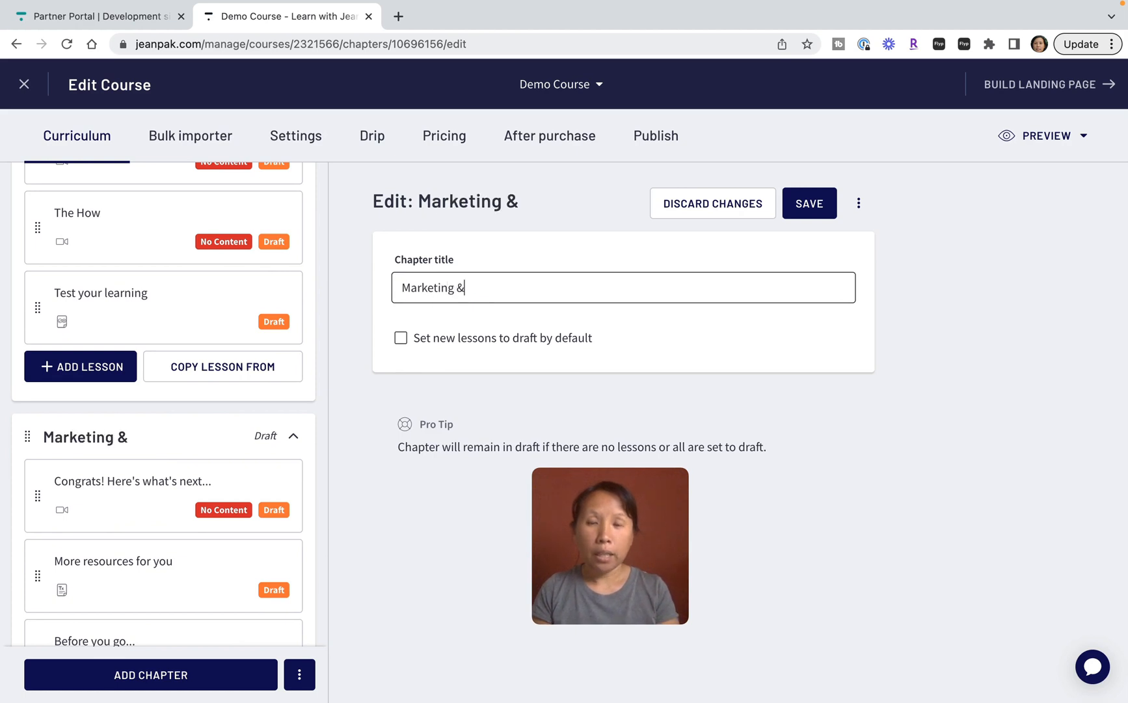
{"action": "type", "text": " Selling your Online Course"}
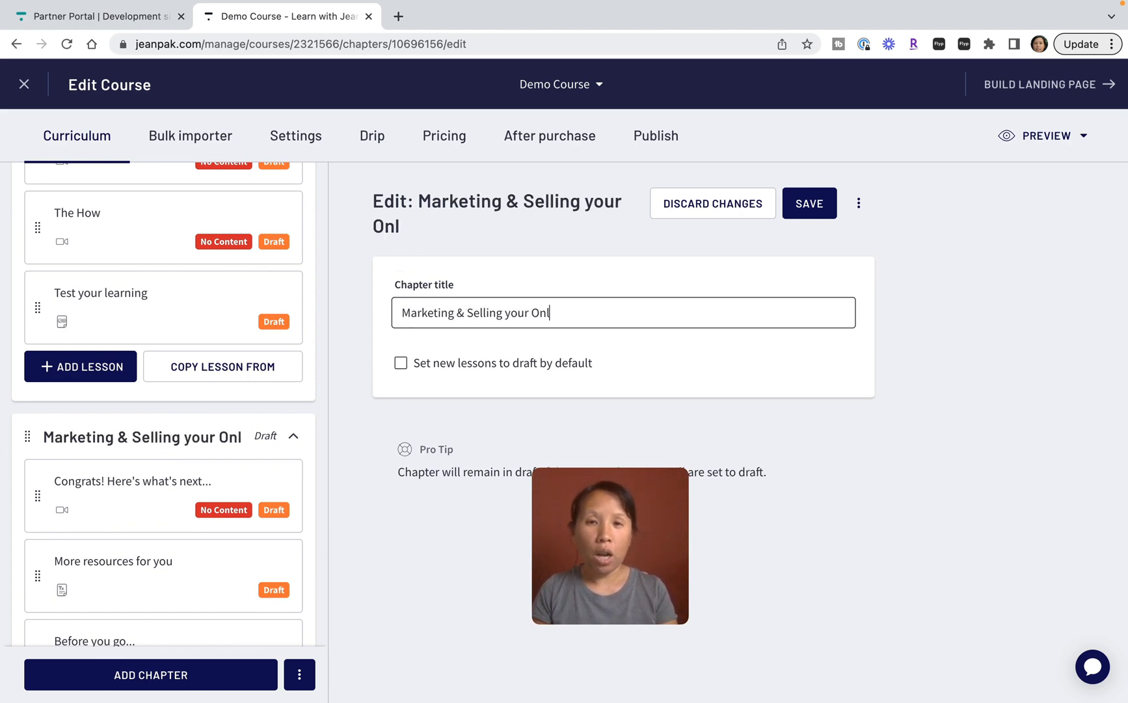
{"action": "left_click", "coordinate": [808, 216]}
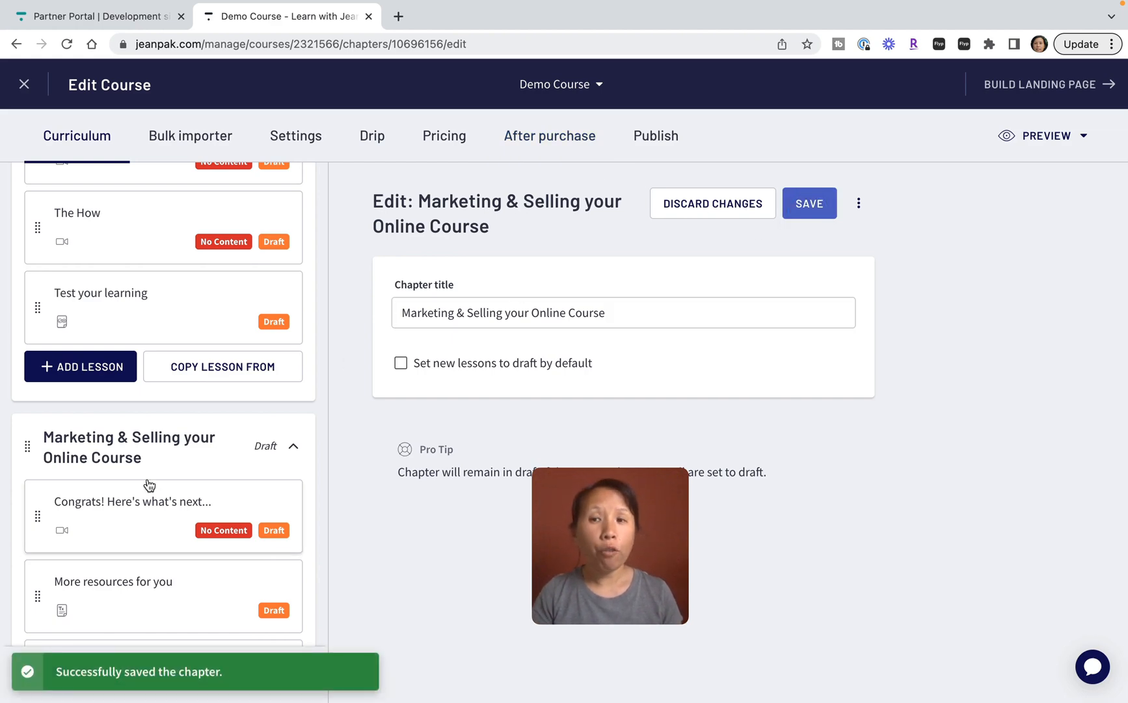
- Change the title of the "Welcome to the course!" chapter to "Market Research Overview" and save the chapter
{"action": "scroll", "coordinate": [148, 485], "scroll_direction": "up", "scroll_amount": 15}
{"action": "left_click", "coordinate": [234, 227]}
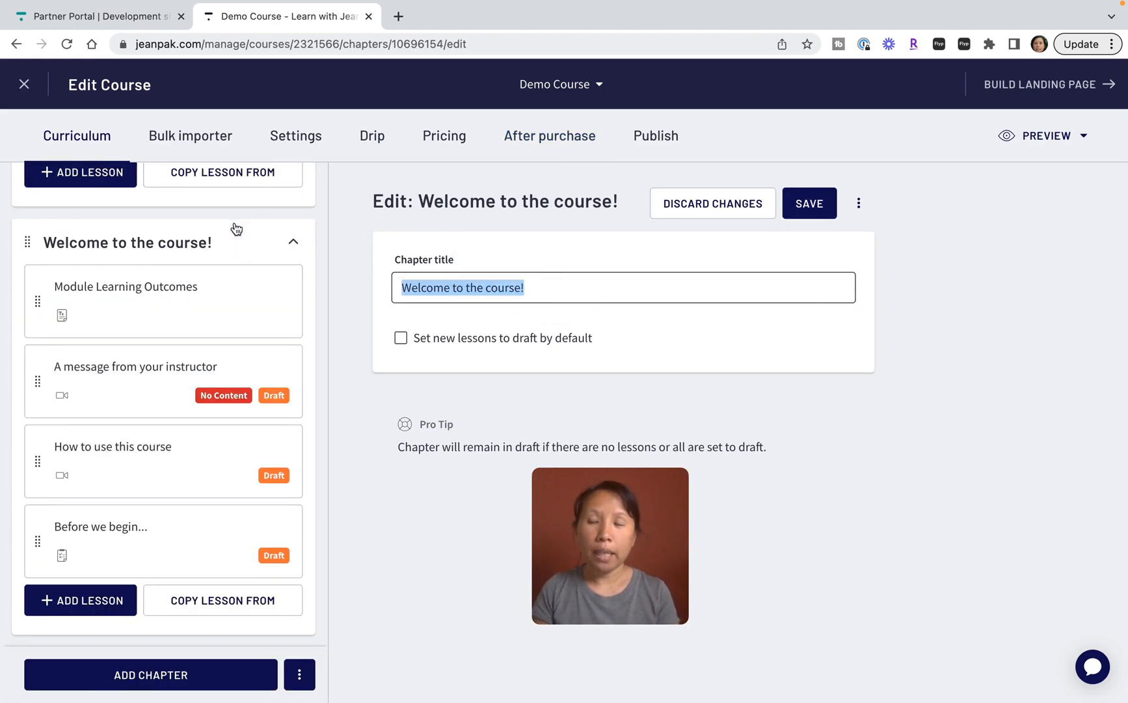
{"action": "type", "text": "Market R"}
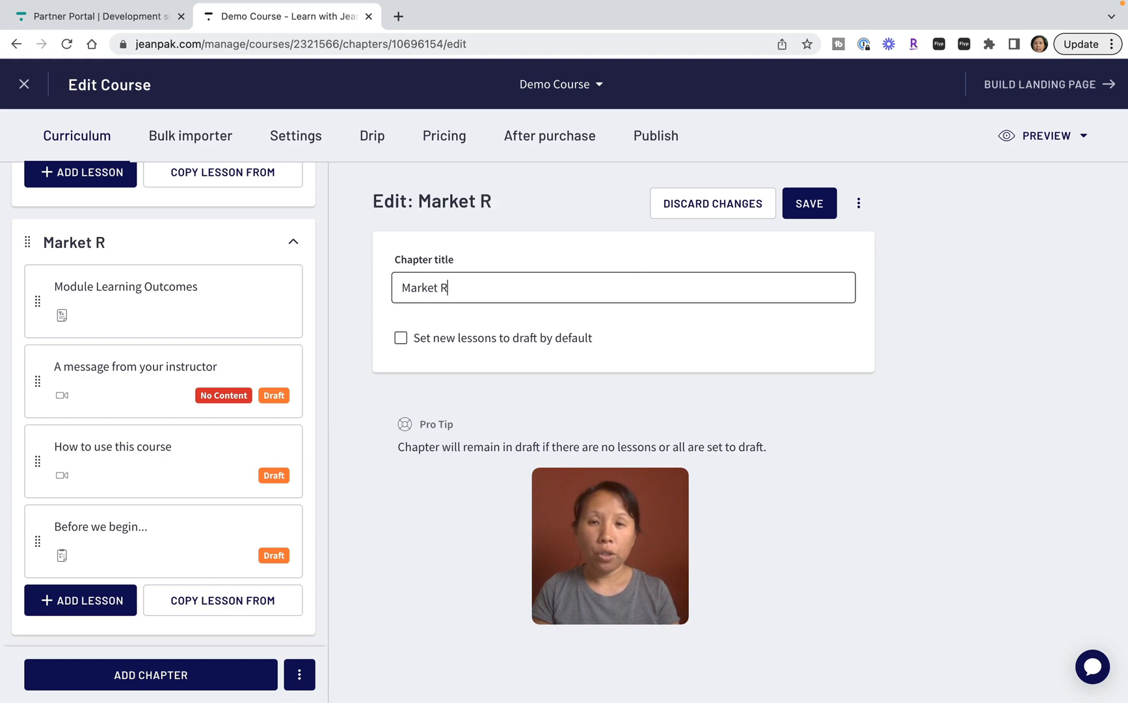
{"action": "type", "text": "esear"}
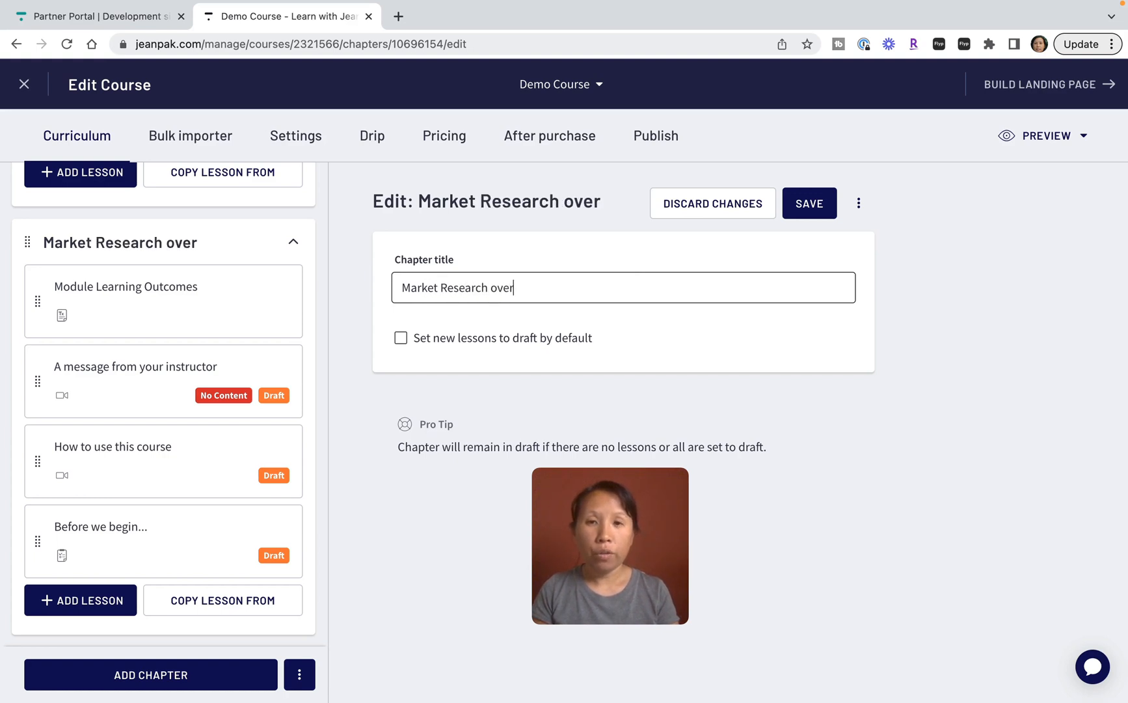
{"action": "type", "text": "ch Overview"}
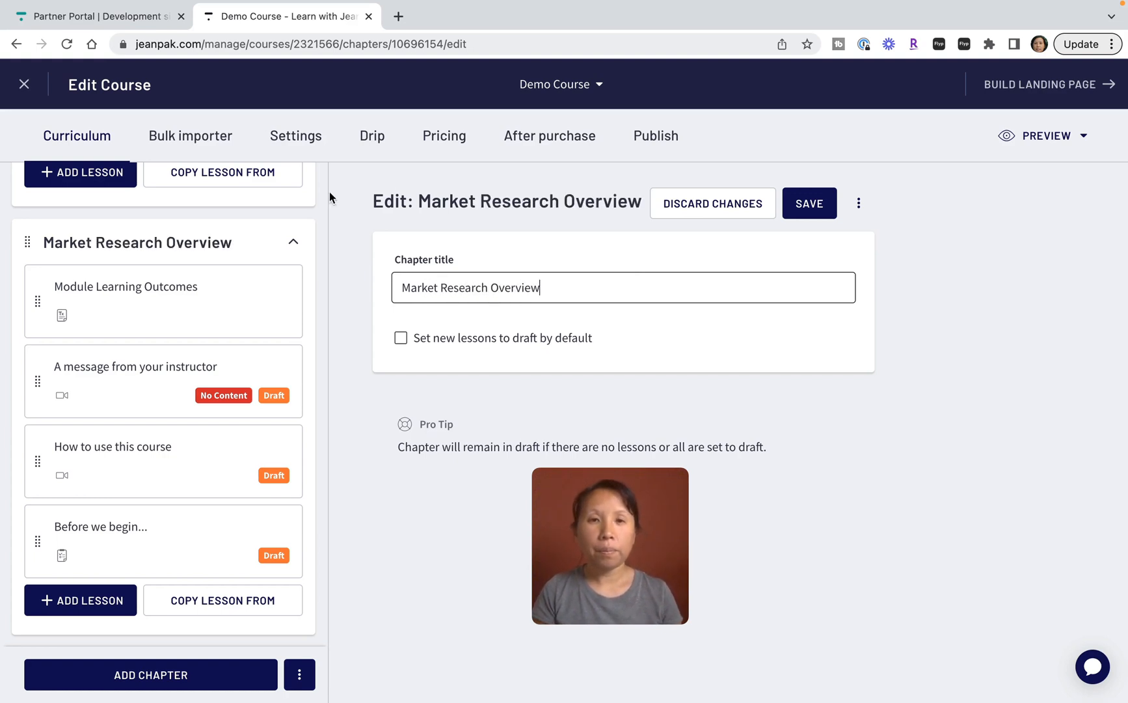
{"action": "left_click", "coordinate": [809, 203]}
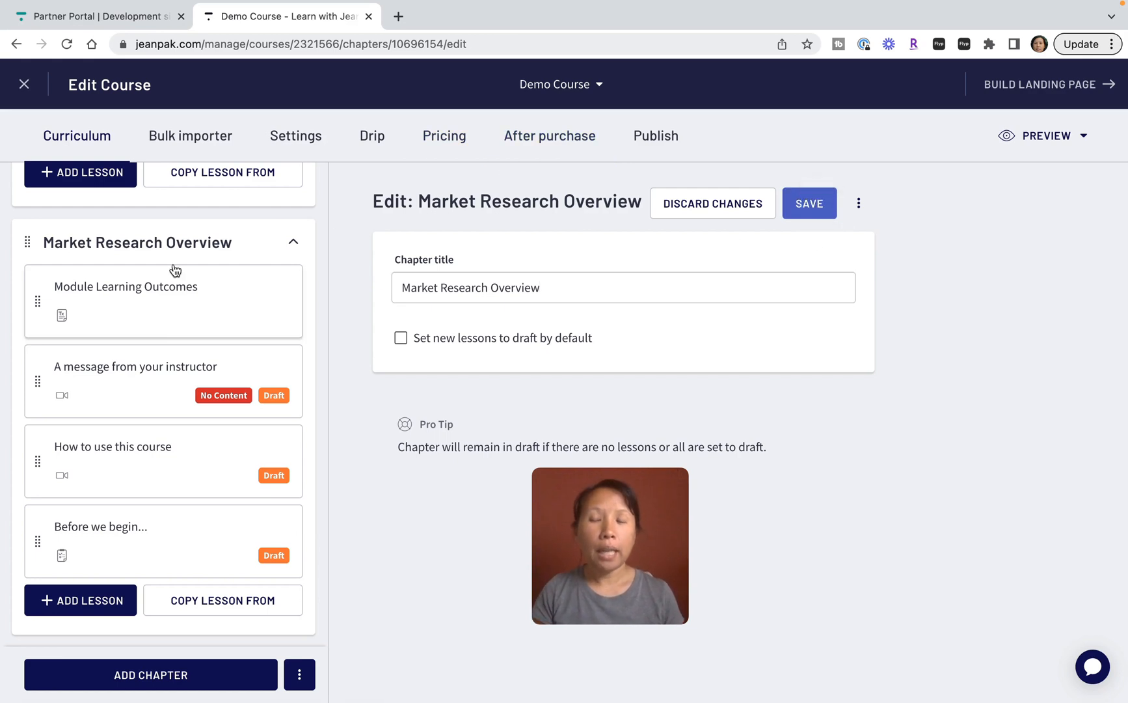
- Check the "Before you go..." survey and add a survey lesson titled "Course Survey" to the "Marketing & Selling your Online Course" chapter
{"action": "scroll", "coordinate": [171, 373], "scroll_direction": "down", "scroll_amount": 10}
{"action": "scroll", "coordinate": [171, 373], "scroll_direction": "down", "scroll_amount": 3}
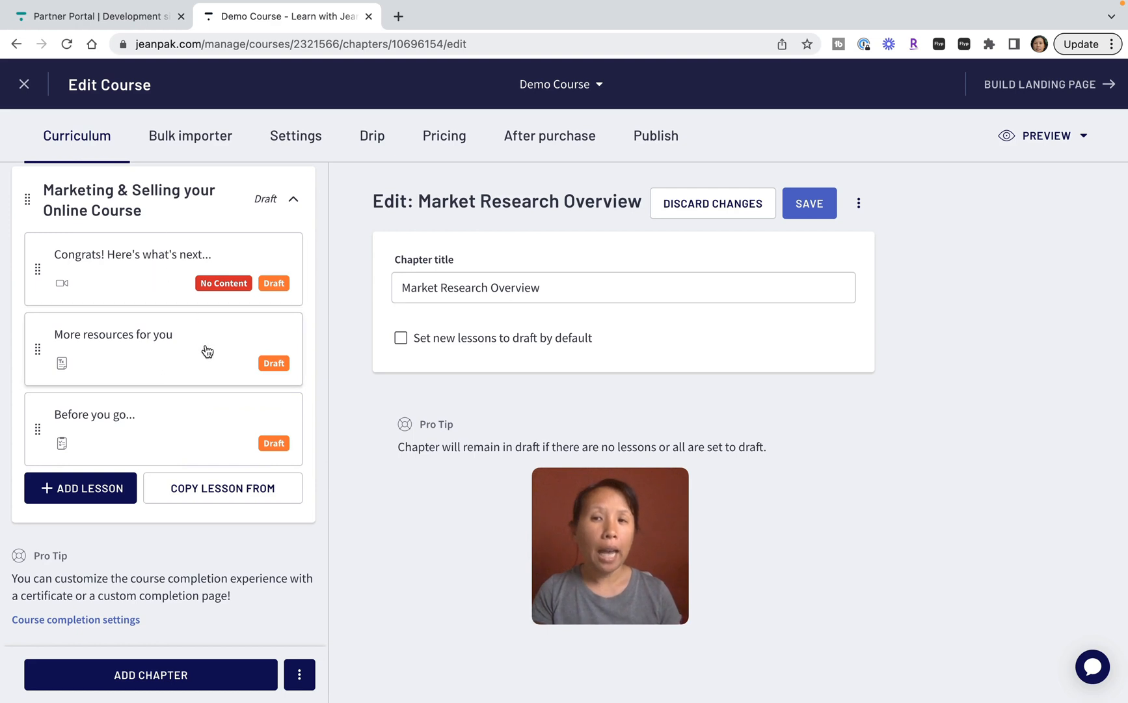
{"action": "left_click", "coordinate": [138, 436]}
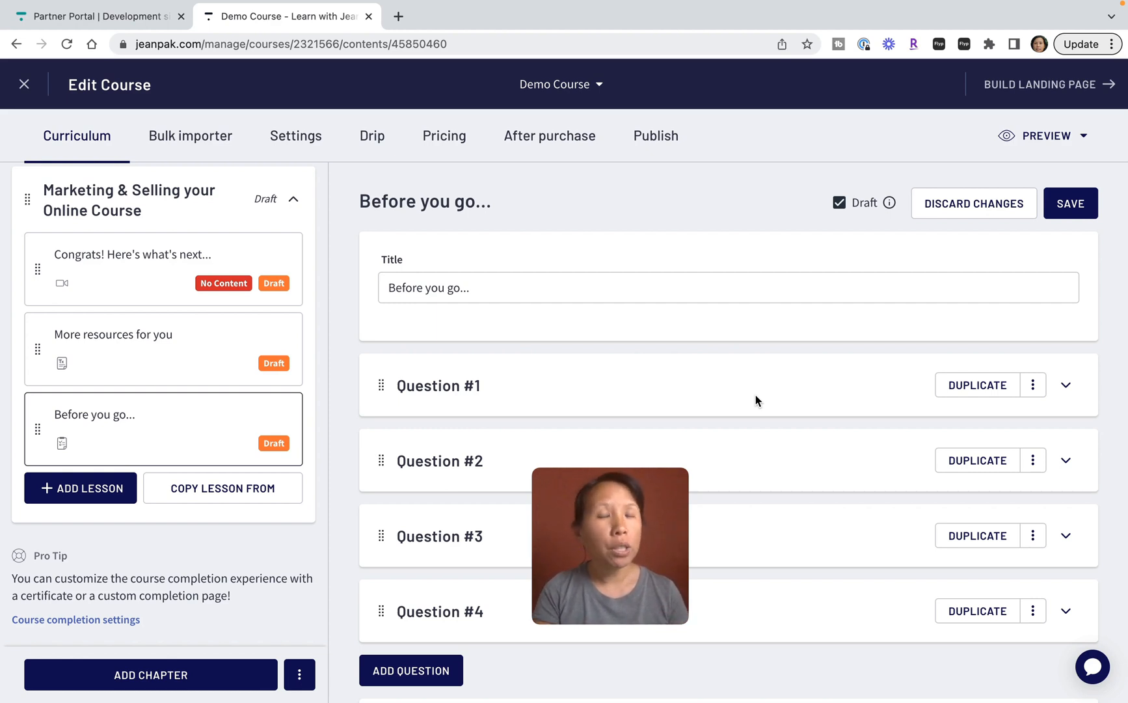
{"action": "scroll", "coordinate": [789, 464], "scroll_direction": "down", "scroll_amount": 3}
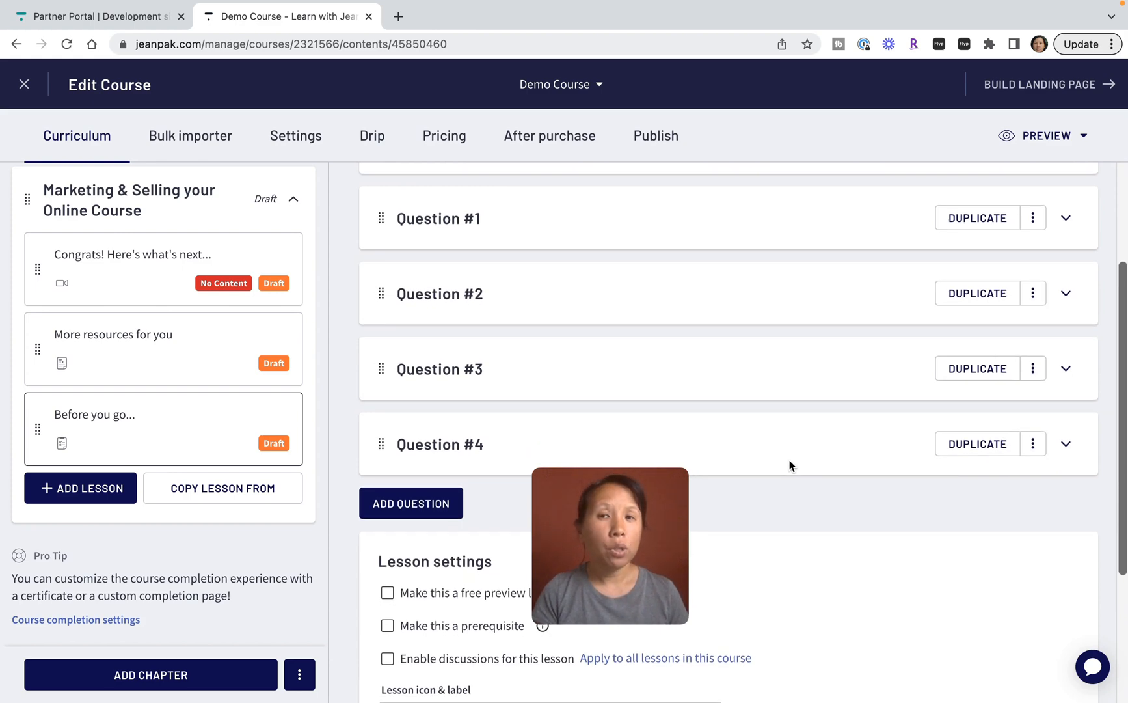
{"action": "left_click", "coordinate": [78, 489]}
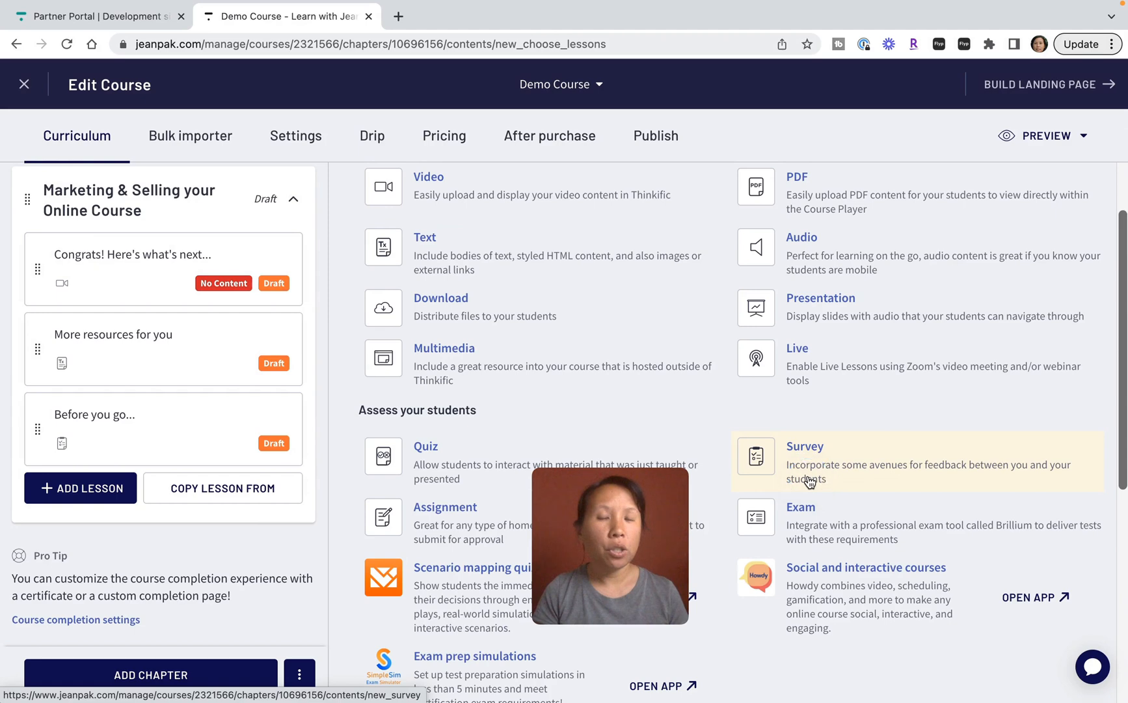
{"action": "left_click", "coordinate": [807, 462]}
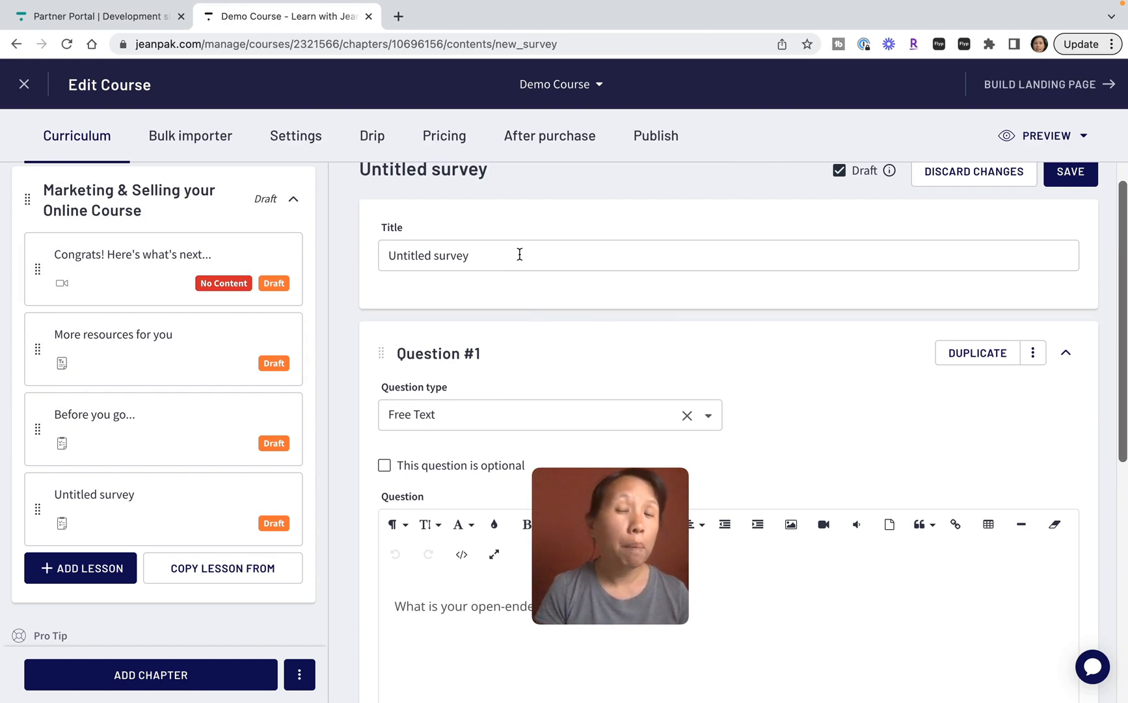
{"action": "left_click_drag", "start_coordinate": [518, 255], "coordinate": [335, 244]}
{"action": "type", "text": "Course Survey"}
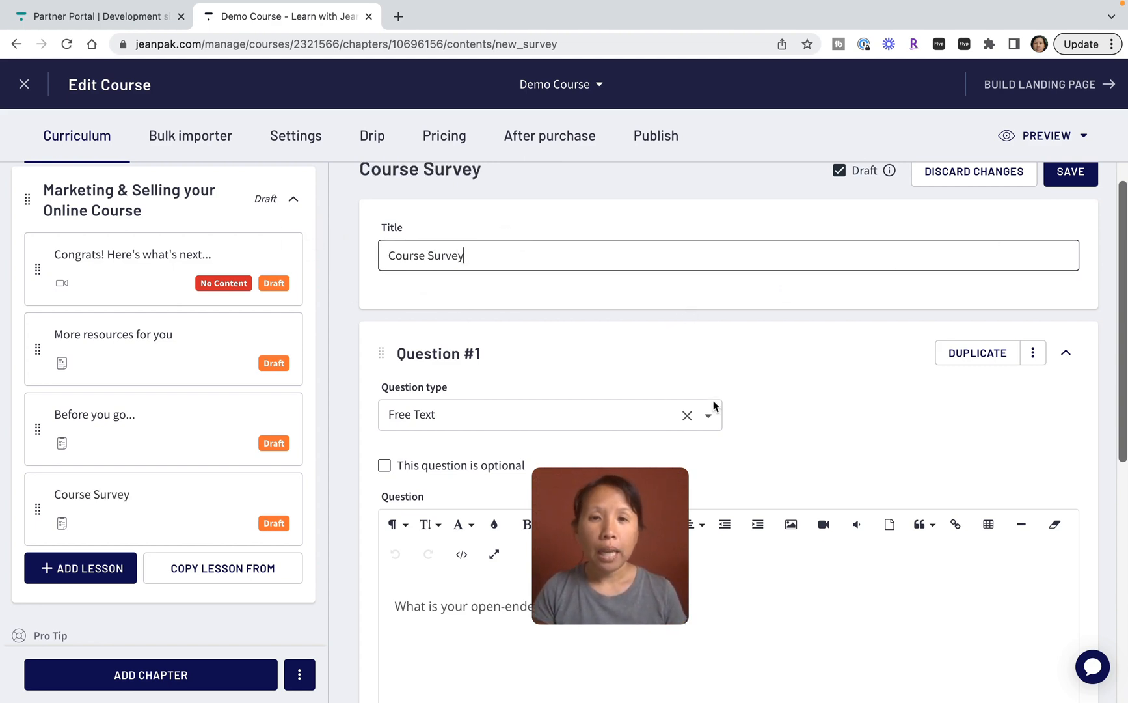
- Add a second question to the Course Survey and set its question type to One answer
{"action": "scroll", "coordinate": [712, 403], "scroll_direction": "down", "scroll_amount": 3}
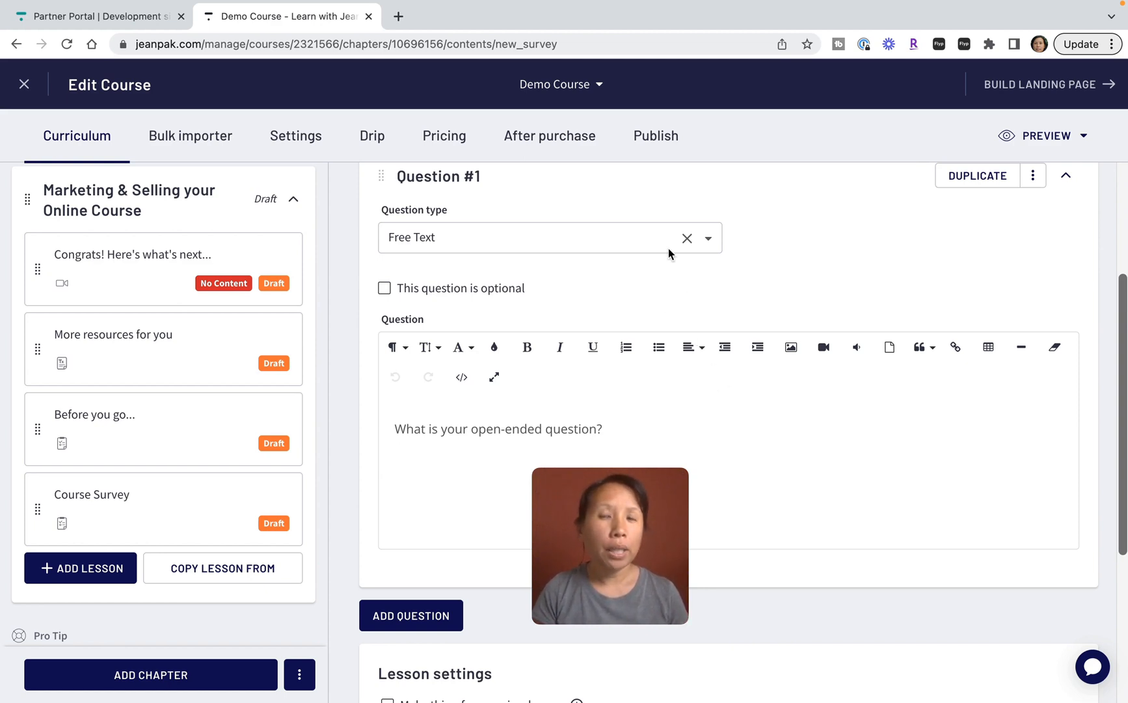
{"action": "scroll", "coordinate": [674, 272], "scroll_direction": "down", "scroll_amount": 1}
{"action": "left_click_drag", "start_coordinate": [634, 485], "coordinate": [142, 482]}
{"action": "left_click", "coordinate": [420, 565]}
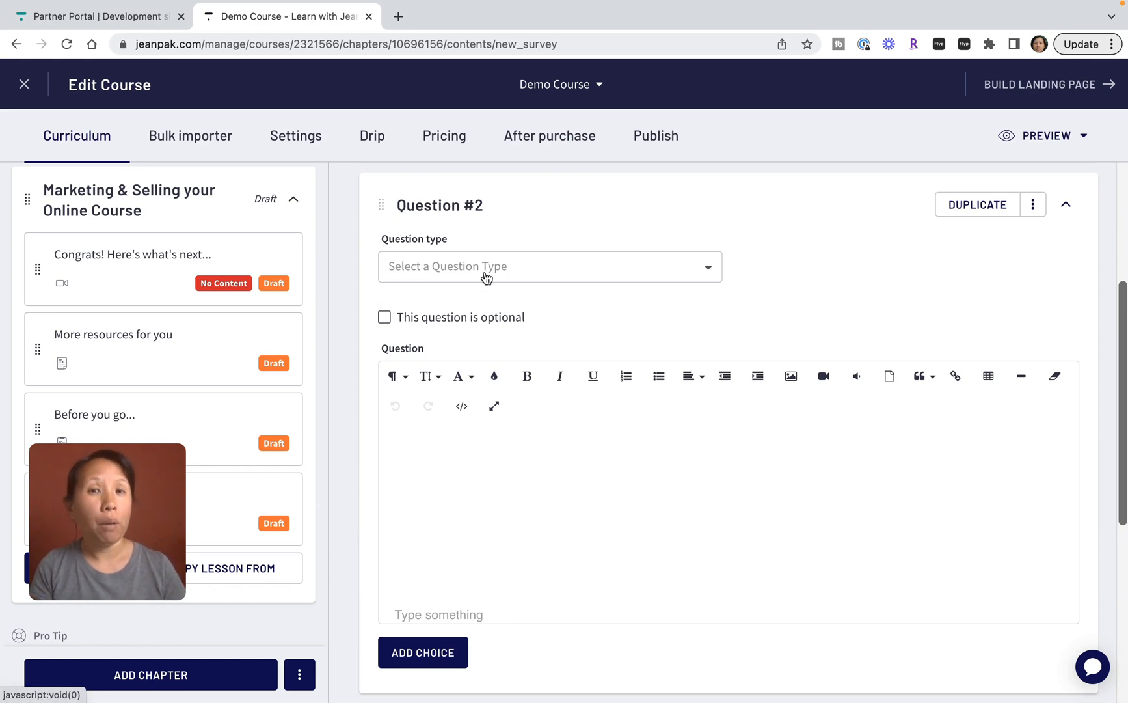
{"action": "left_click", "coordinate": [487, 277]}
{"action": "left_click", "coordinate": [439, 369]}
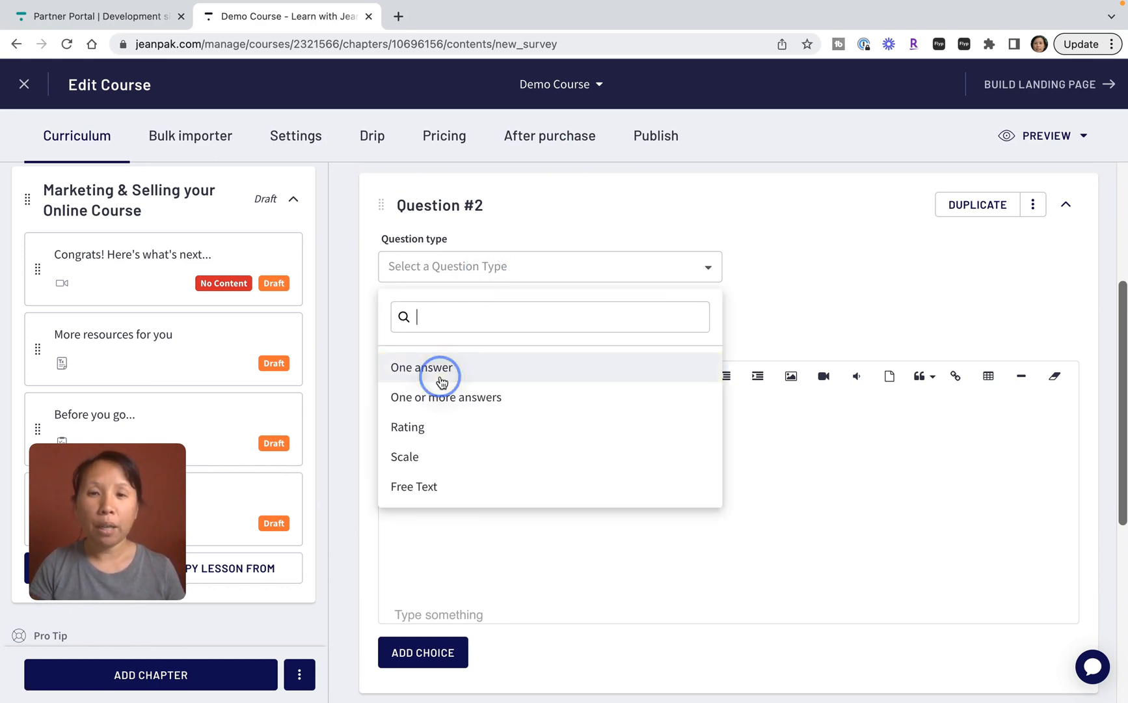
- Enter "How would you rate the course on a scale of 1-10?" as the text of Question #2
{"action": "left_click", "coordinate": [454, 447]}
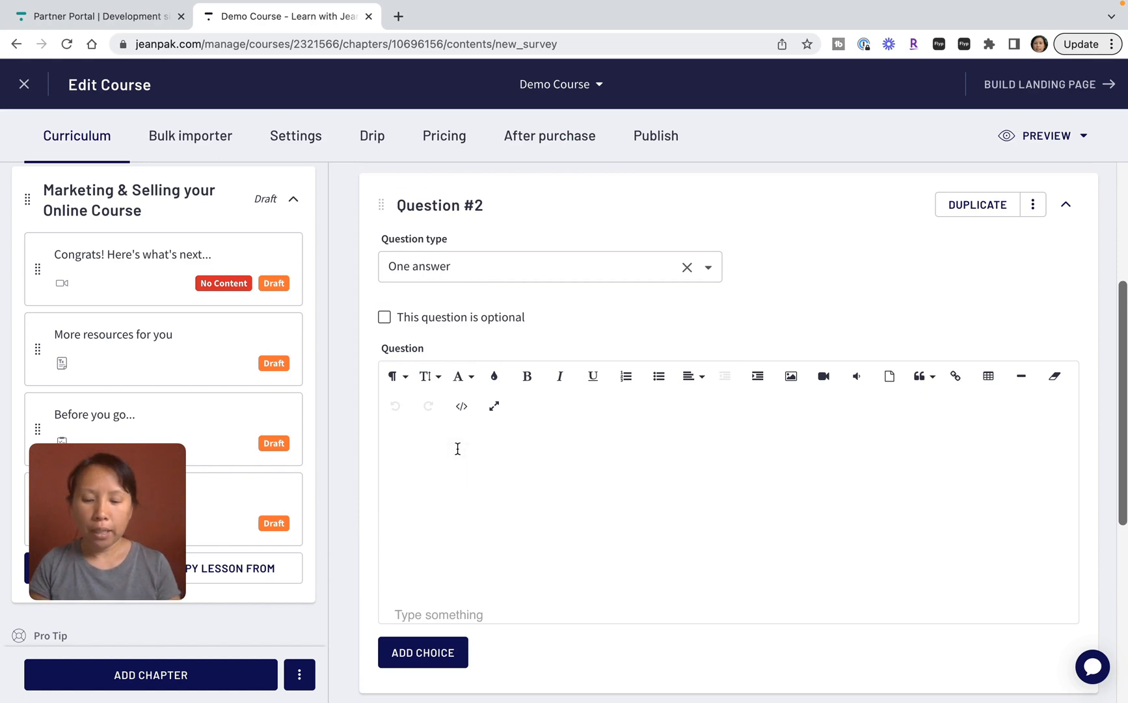
{"action": "type", "text": "How would you c"}
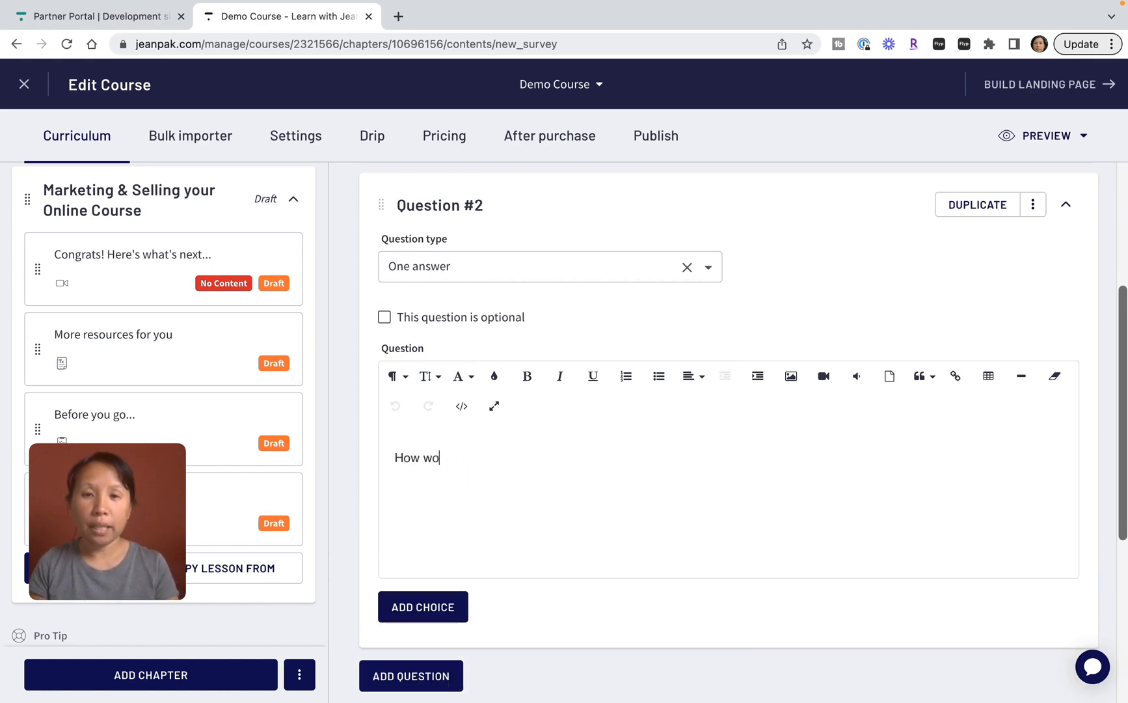
{"action": "key", "text": "BackSpace"}
{"action": "type", "text": "rate the "}
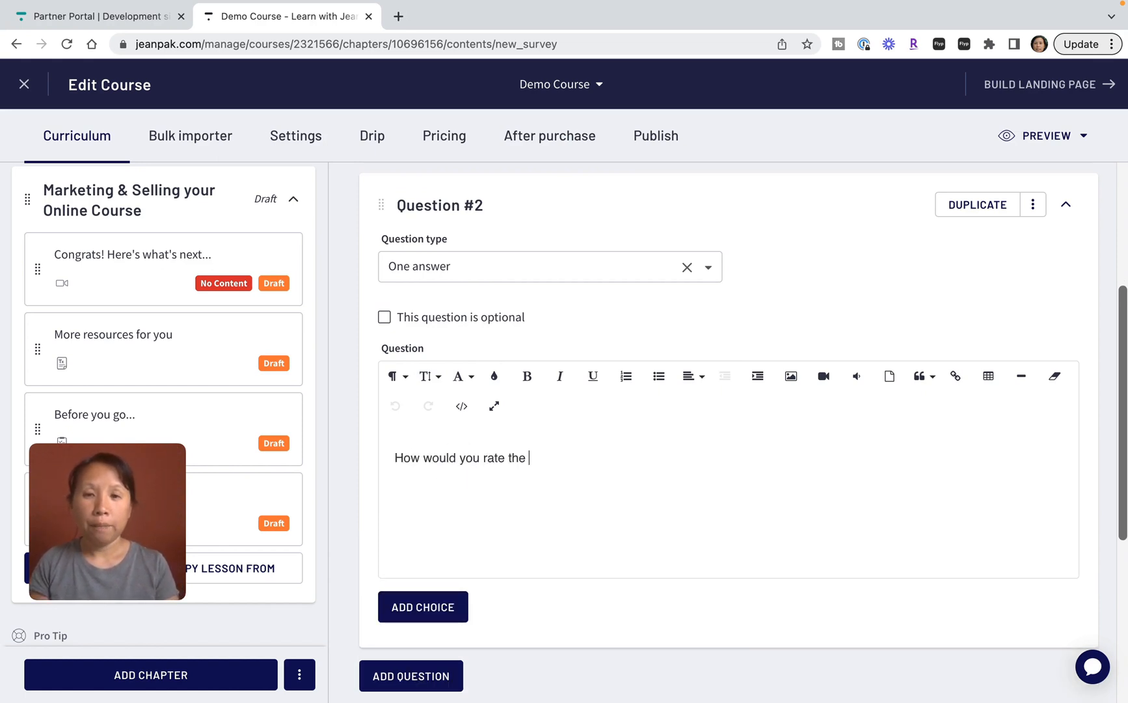
{"action": "type", "text": "course on a scale of 1-10?"}
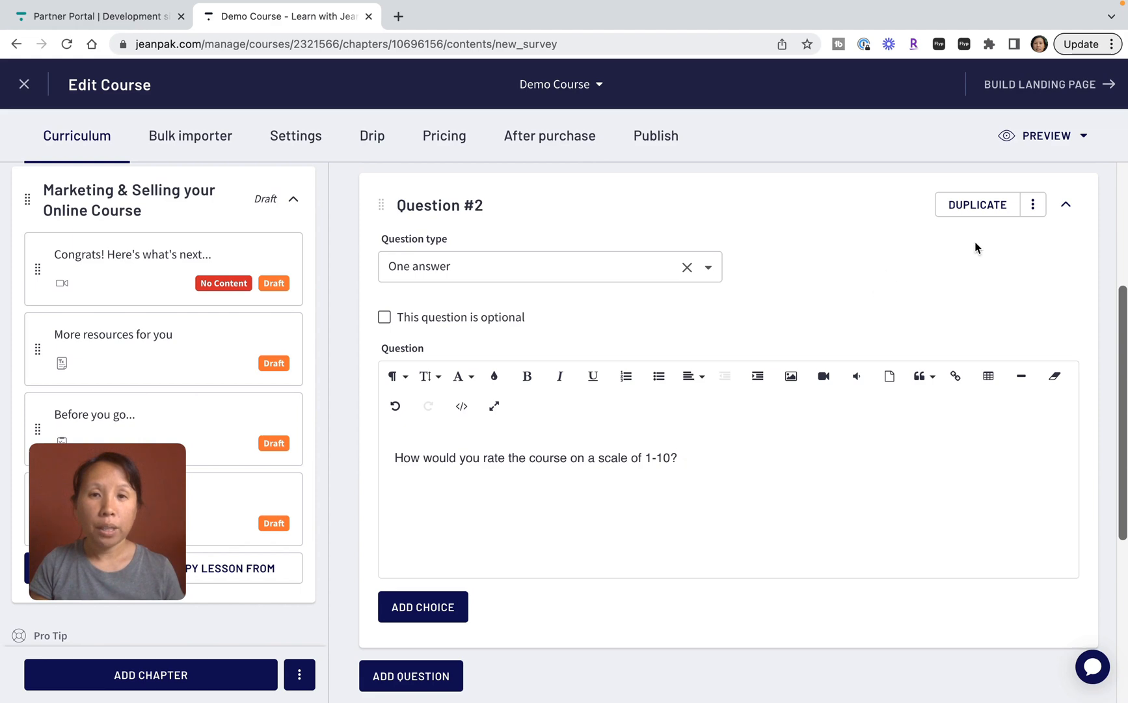
- Add two answer choices to Question #2, reading "One- Terrible" and "Ten- Excellent"
{"action": "scroll", "coordinate": [541, 299], "scroll_direction": "up", "scroll_amount": 1}
{"action": "scroll", "coordinate": [1069, 211], "scroll_direction": "up", "scroll_amount": 3}
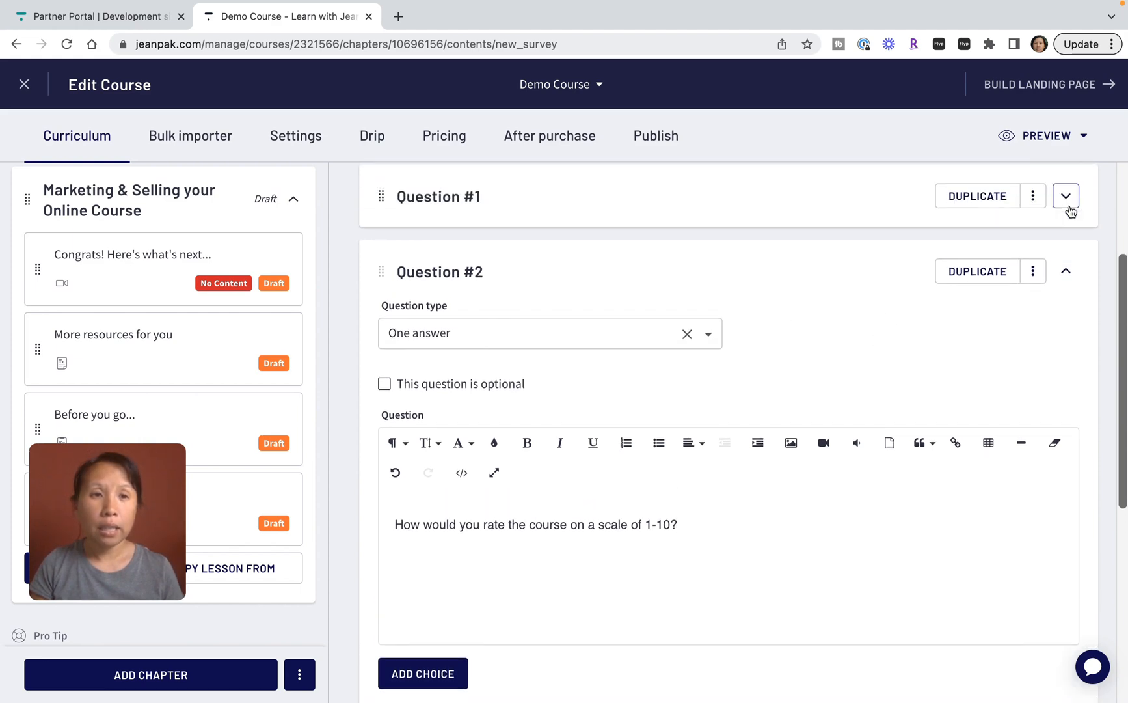
{"action": "scroll", "coordinate": [805, 329], "scroll_direction": "down", "scroll_amount": 5}
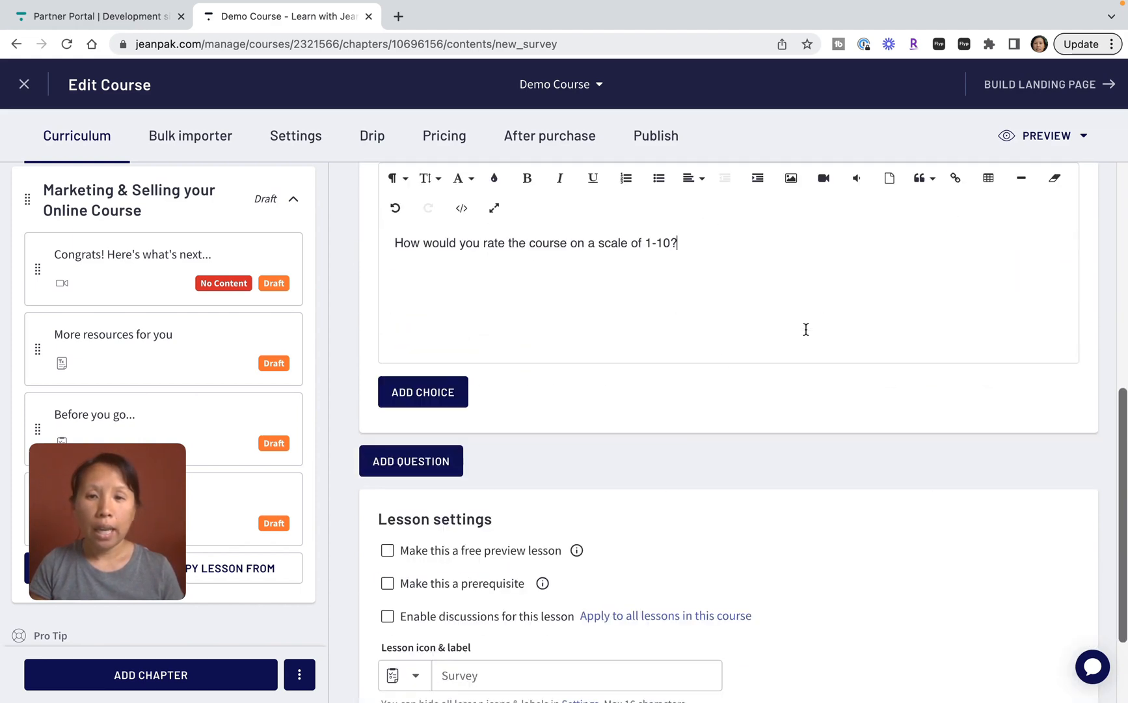
{"action": "left_click", "coordinate": [433, 393]}
{"action": "scroll", "coordinate": [434, 396], "scroll_direction": "down", "scroll_amount": 2}
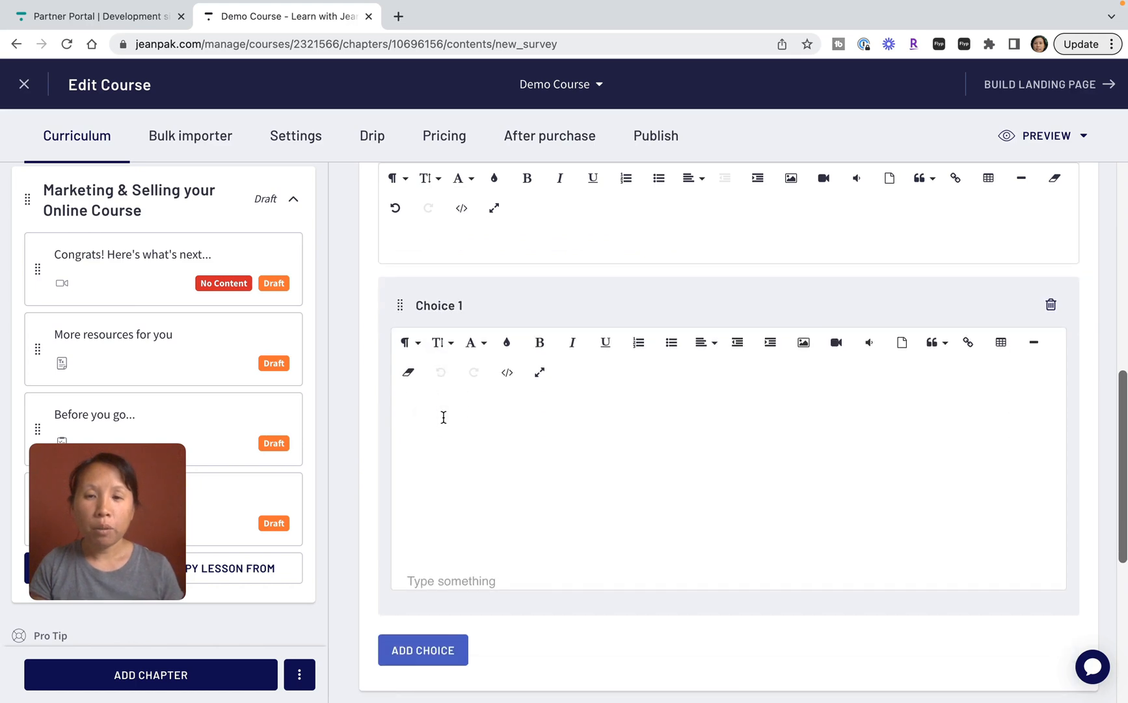
{"action": "left_click", "coordinate": [443, 416]}
{"action": "type", "text": "One- Terrible"}
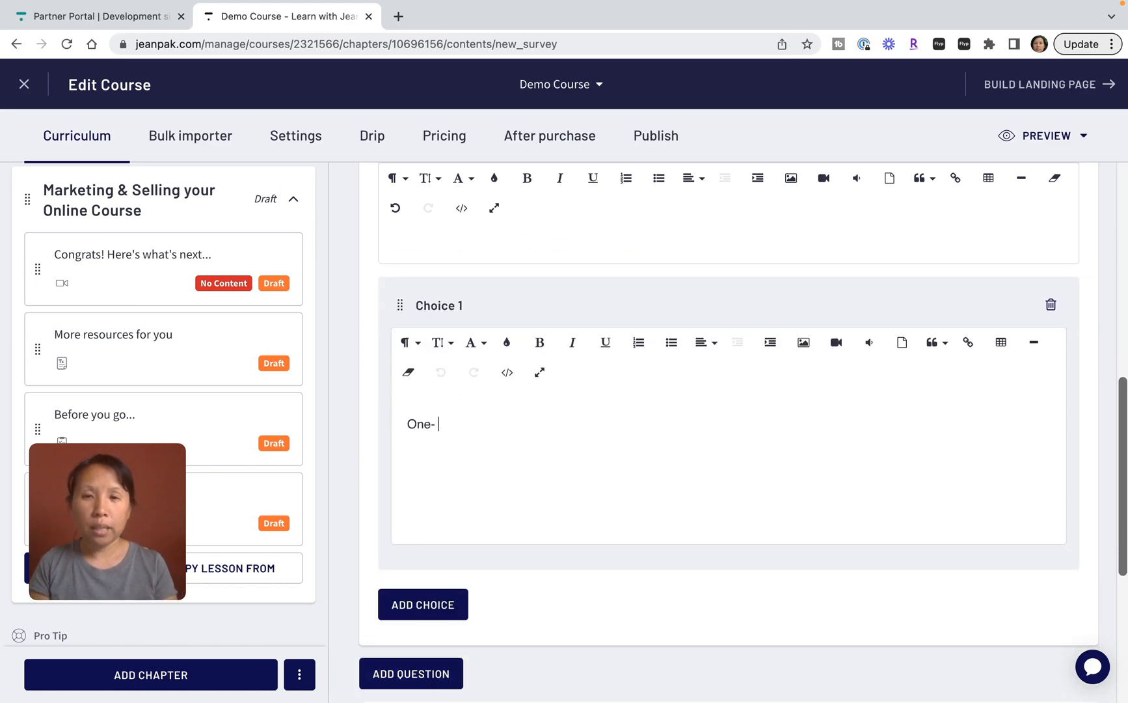
{"action": "left_click", "coordinate": [419, 604]}
{"action": "left_click", "coordinate": [456, 632]}
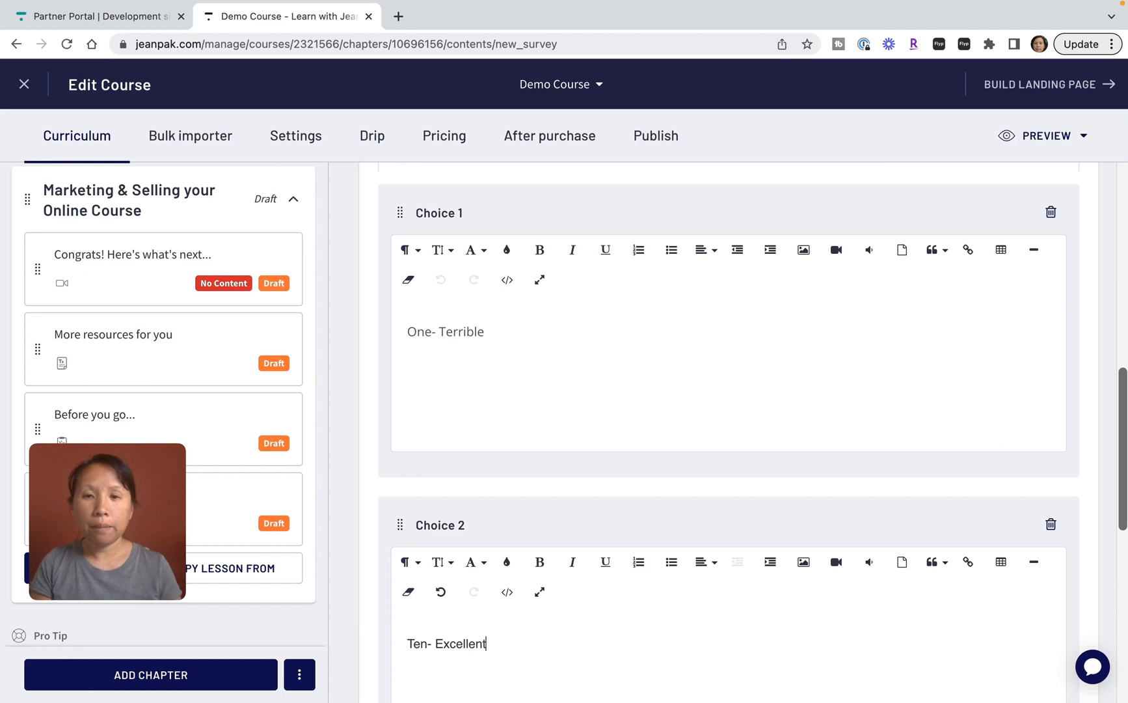
- Add a third answer choice to Question #2 reading "Five- okay"
{"action": "scroll", "coordinate": [455, 637], "scroll_direction": "down", "scroll_amount": 4}
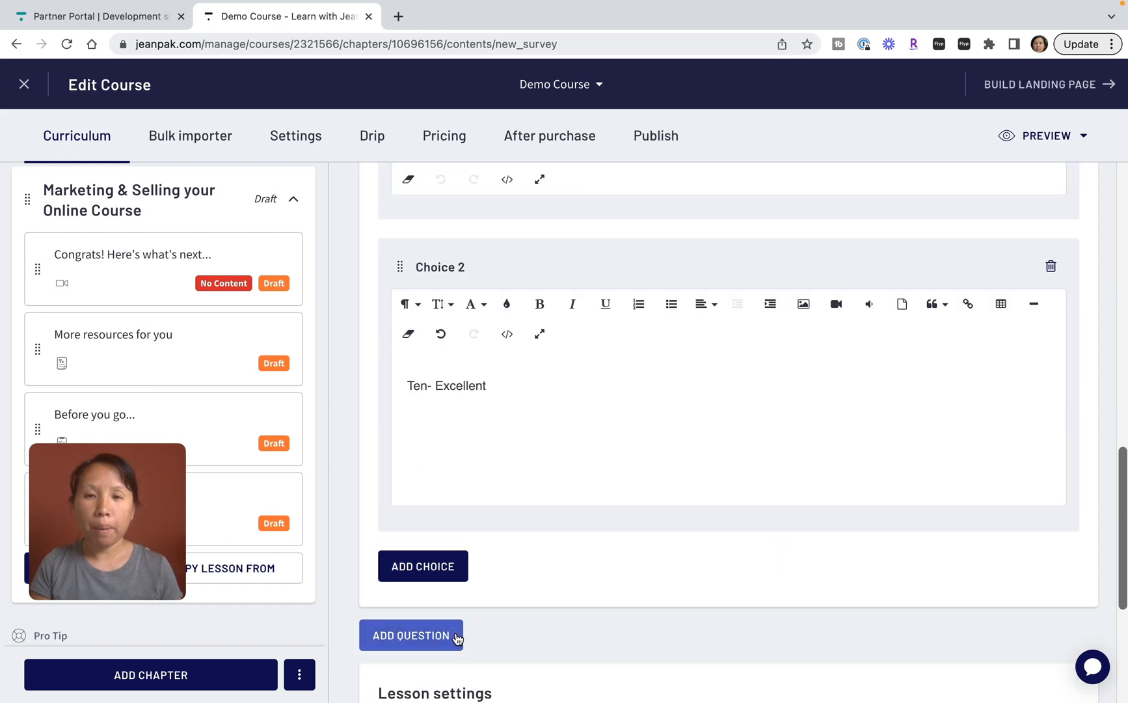
{"action": "left_click", "coordinate": [435, 568]}
{"action": "scroll", "coordinate": [473, 559], "scroll_direction": "down", "scroll_amount": 2}
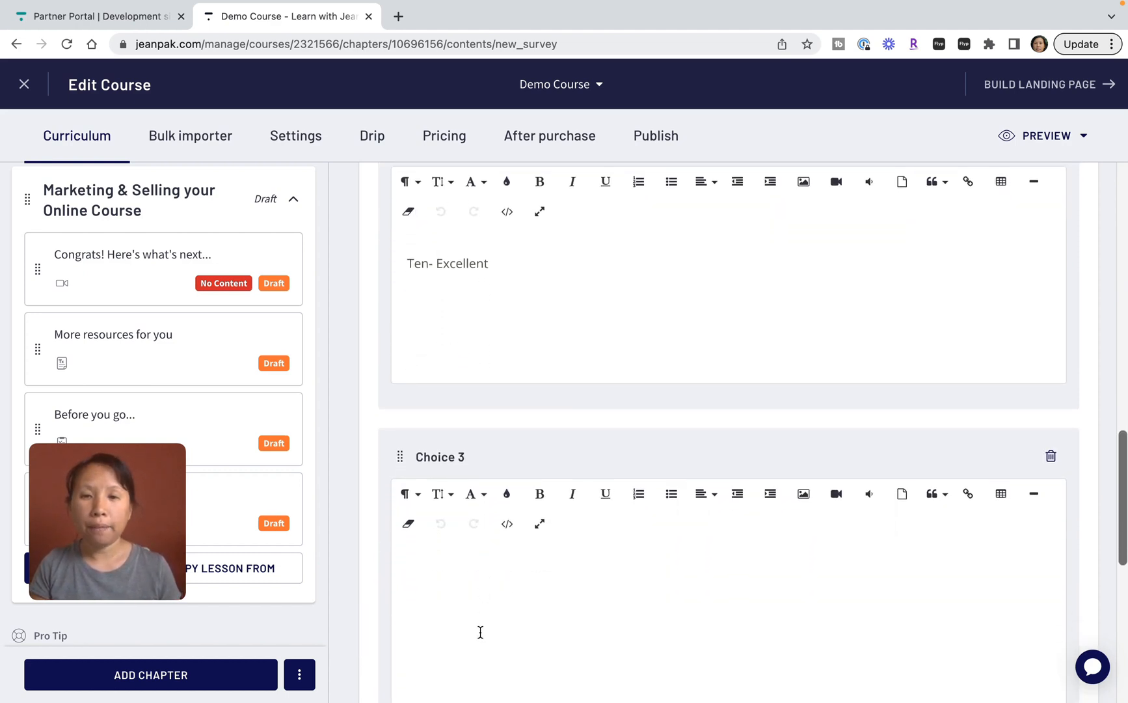
{"action": "left_click", "coordinate": [479, 632]}
{"action": "type", "text": "5"}
{"action": "key", "text": "BackSpace"}
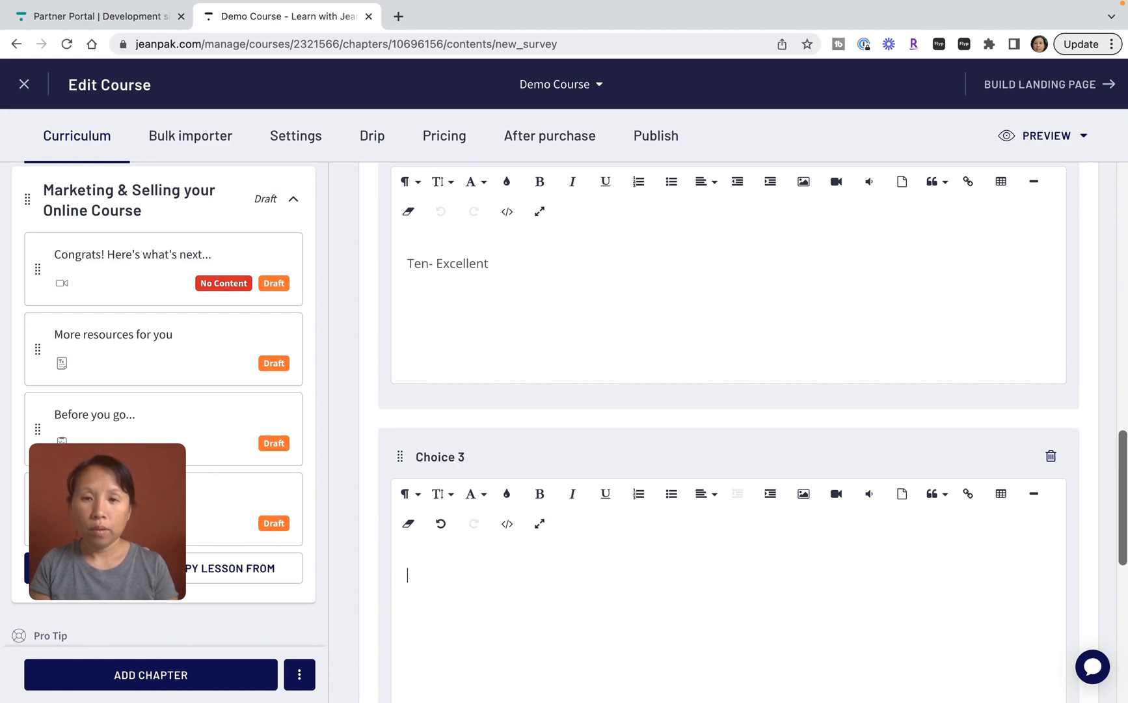
{"action": "type", "text": "Five- okay"}
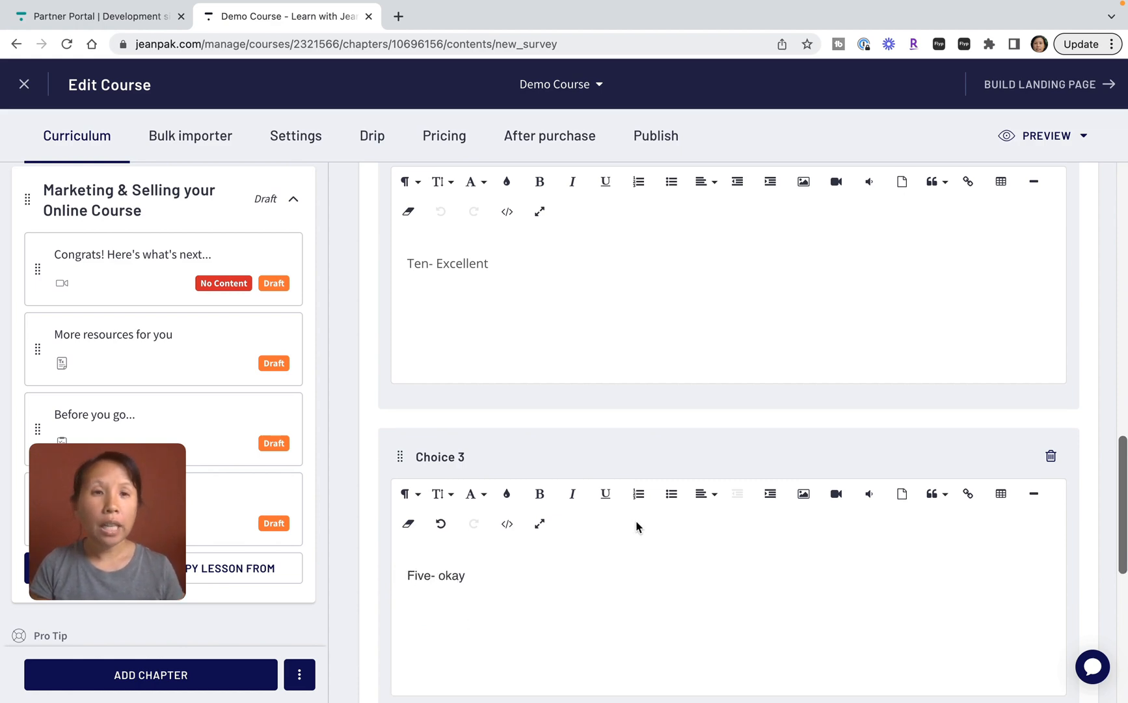
{"action": "scroll", "coordinate": [636, 527], "scroll_direction": "up", "scroll_amount": 15}
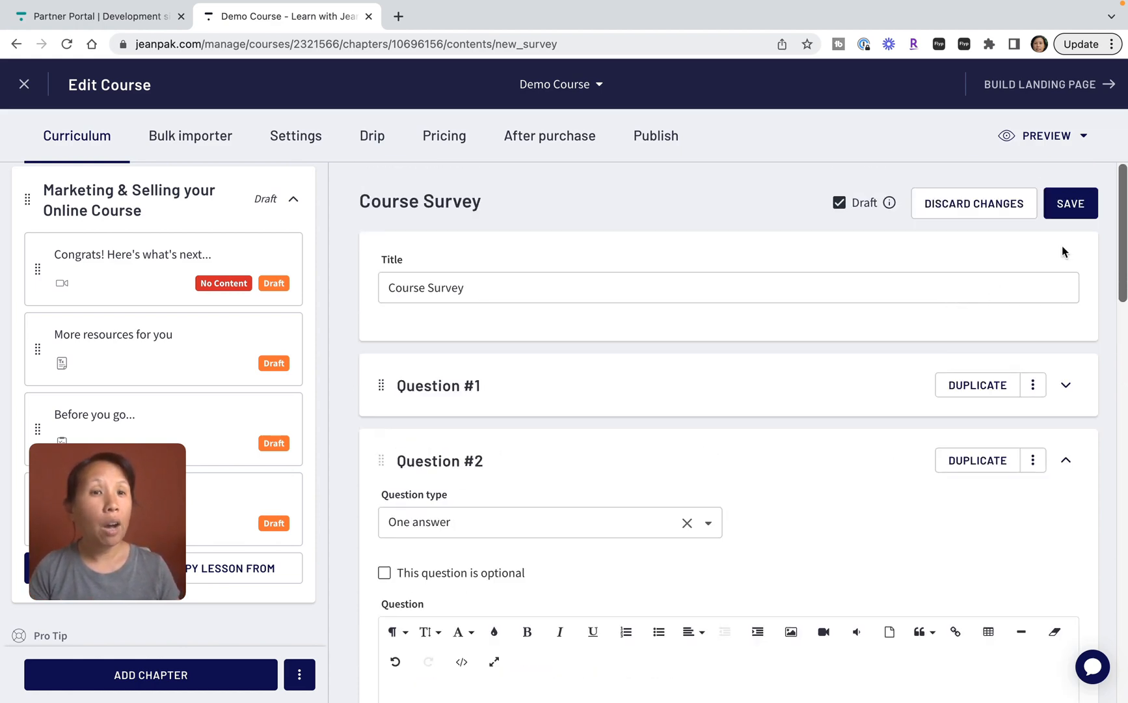
- Save the Course Survey lesson with its two questions
{"action": "left_click", "coordinate": [1068, 202]}
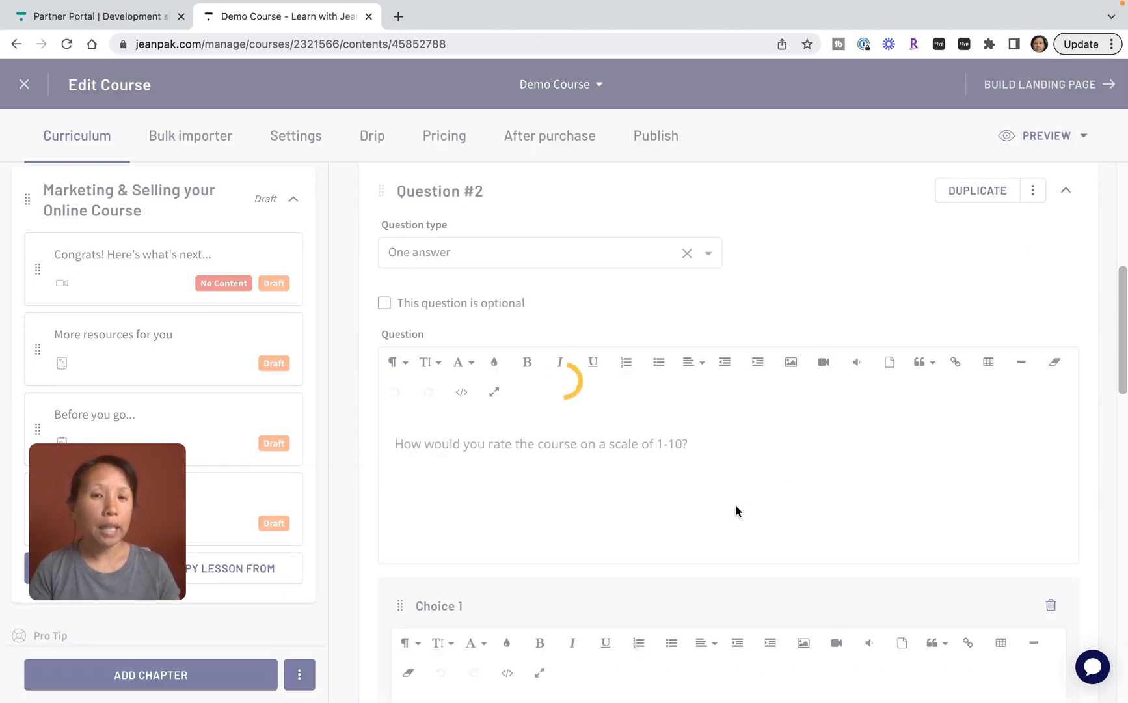
{"action": "scroll", "coordinate": [737, 510], "scroll_direction": "up", "scroll_amount": 4}
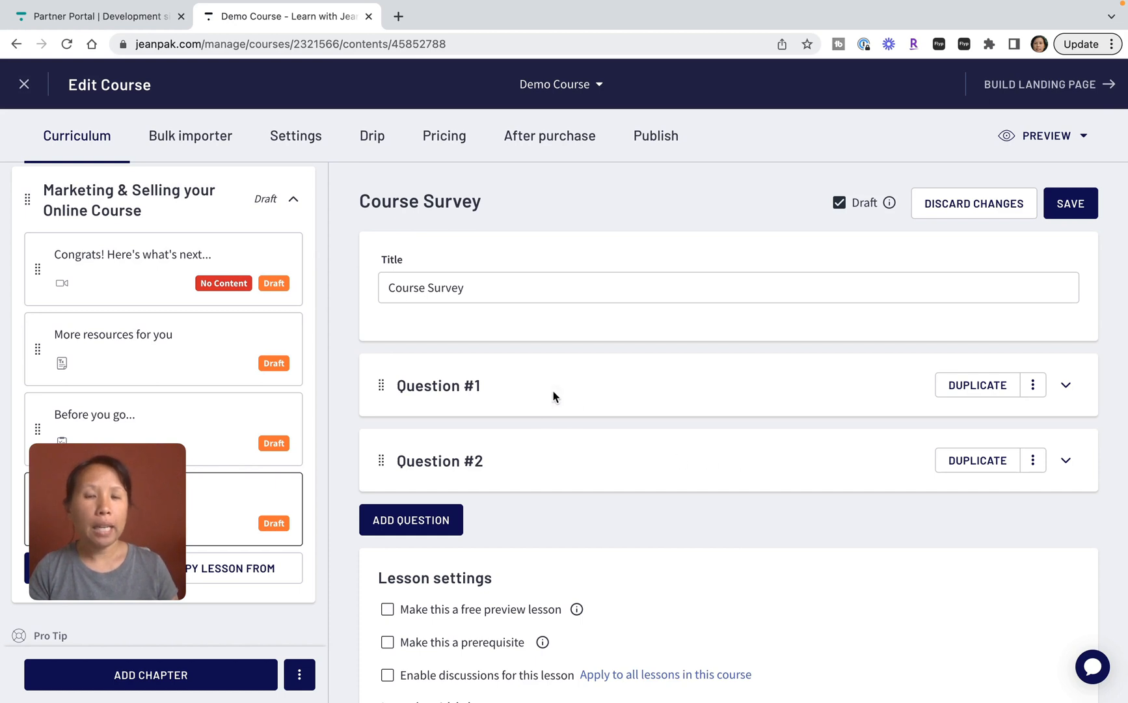
- Review the saved Course Survey by expanding Question #1 and Question #2 and examining their text, answer choices and the lesson settings
{"action": "left_click", "coordinate": [445, 389]}
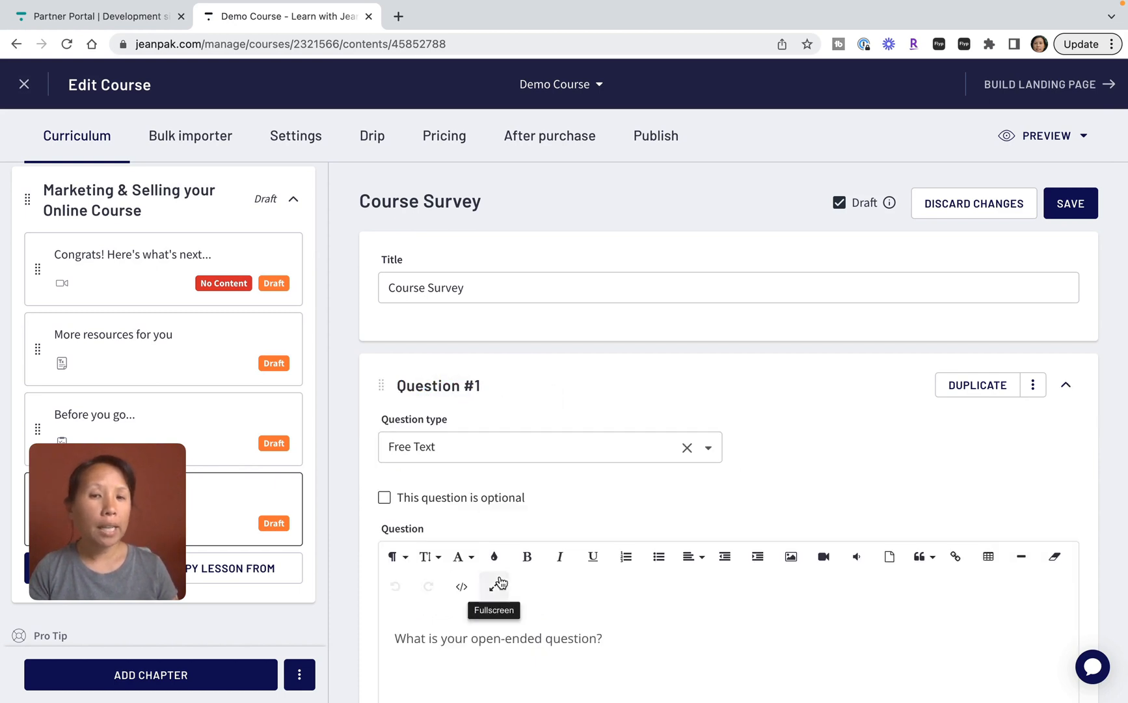
{"action": "scroll", "coordinate": [500, 583], "scroll_direction": "down", "scroll_amount": 2}
{"action": "scroll", "coordinate": [560, 469], "scroll_direction": "down", "scroll_amount": 4}
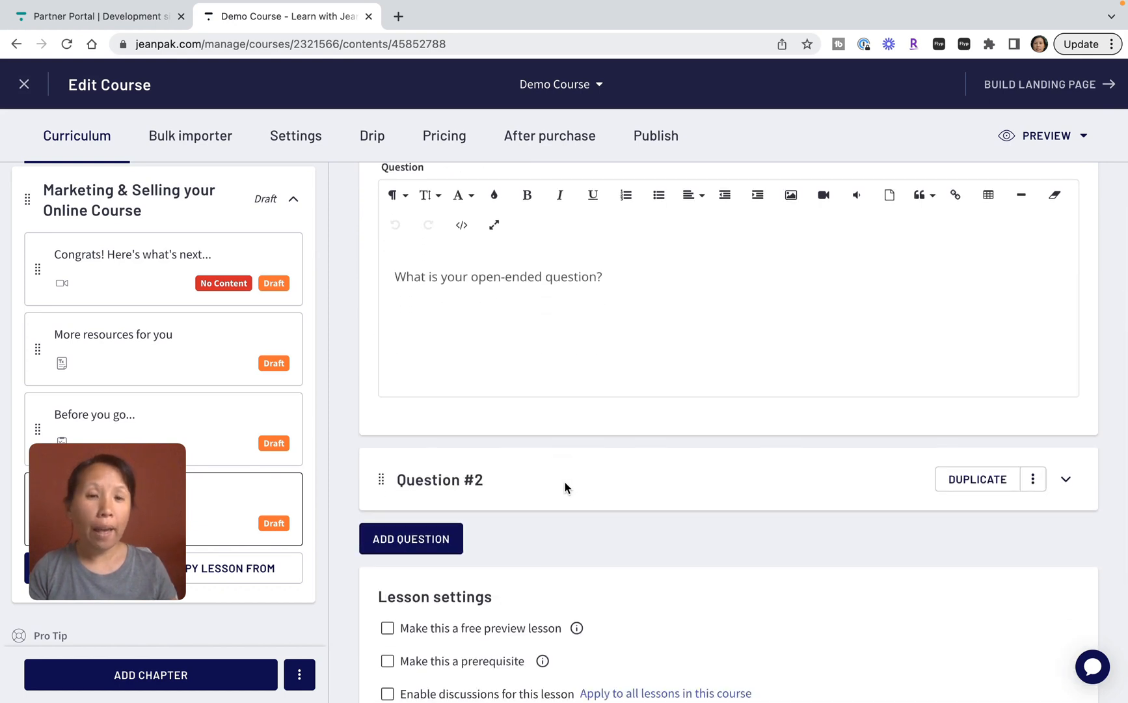
{"action": "left_click", "coordinate": [460, 489]}
{"action": "scroll", "coordinate": [557, 553], "scroll_direction": "down", "scroll_amount": 9}
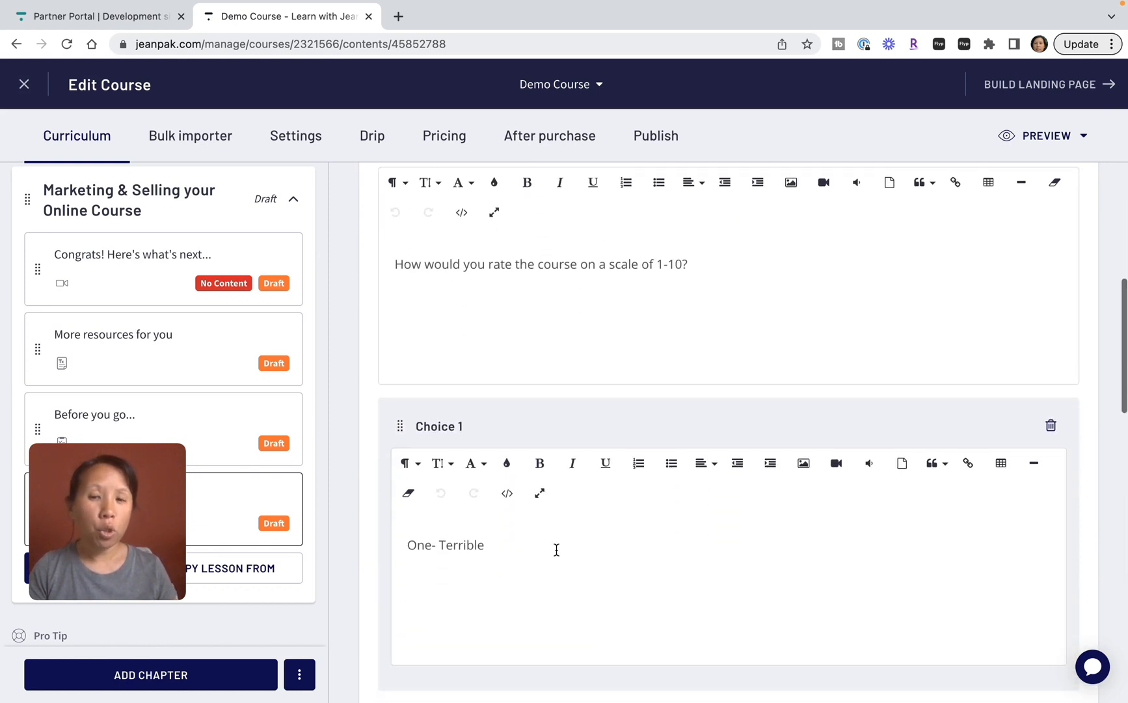
{"action": "scroll", "coordinate": [556, 553], "scroll_direction": "down", "scroll_amount": 6}
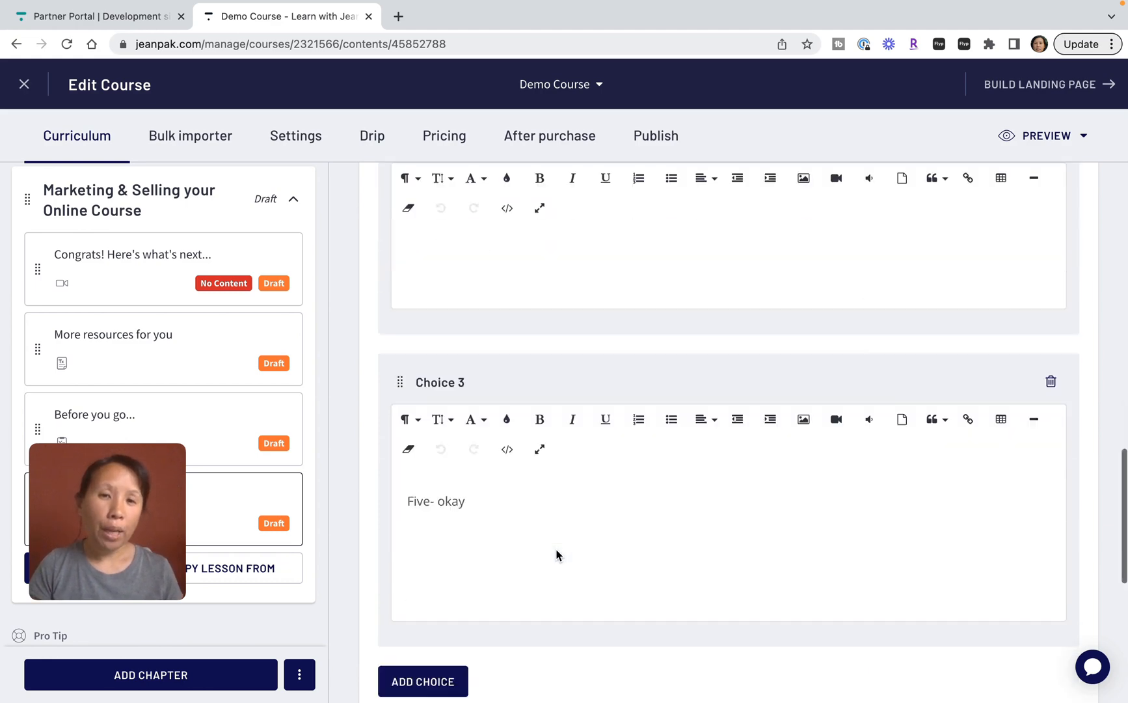
{"action": "scroll", "coordinate": [621, 430], "scroll_direction": "down", "scroll_amount": 5}
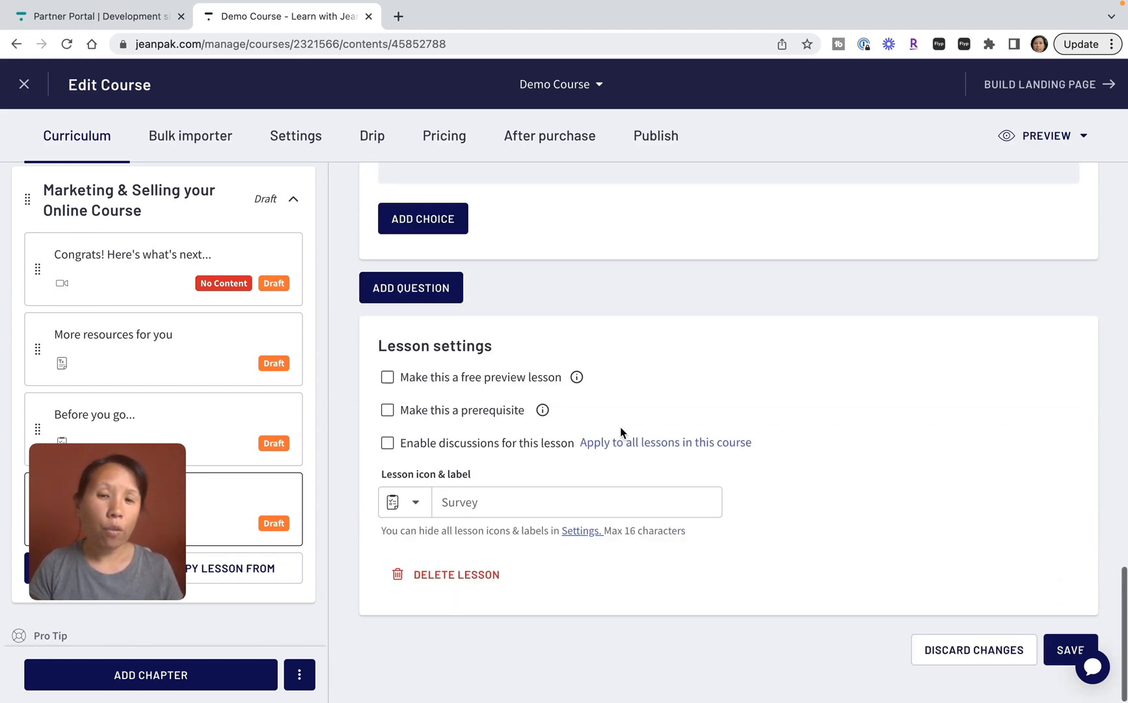
{"action": "scroll", "coordinate": [622, 433], "scroll_direction": "up", "scroll_amount": 2}
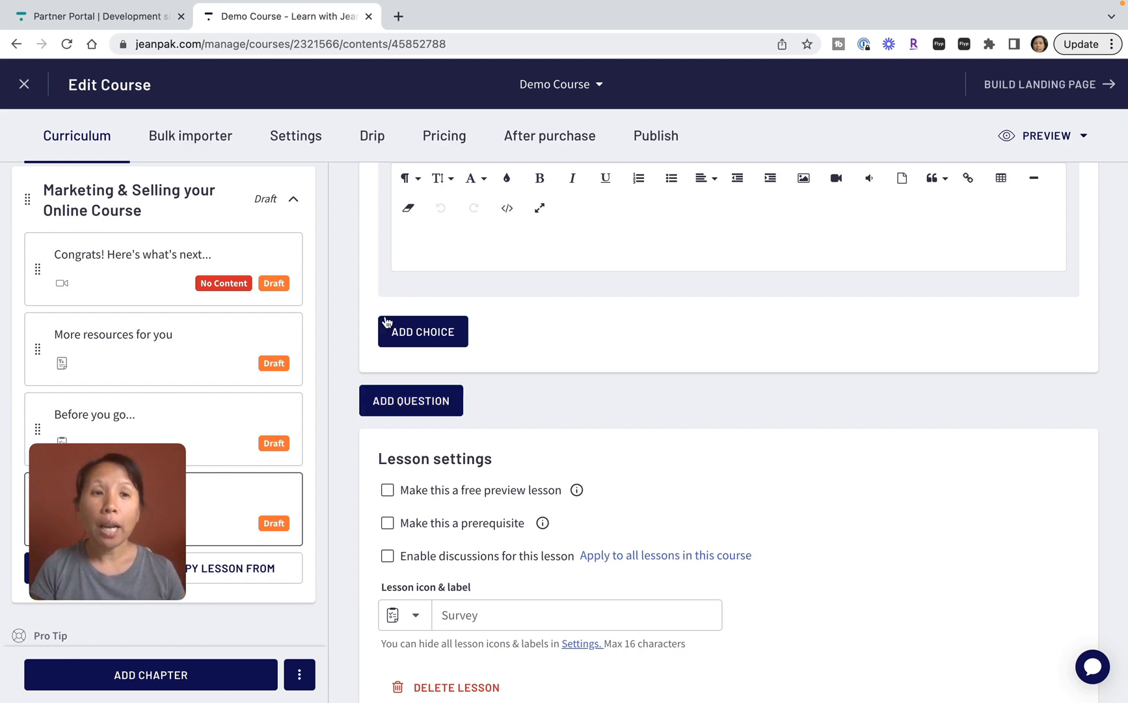
{"action": "scroll", "coordinate": [499, 246], "scroll_direction": "up", "scroll_amount": 15}
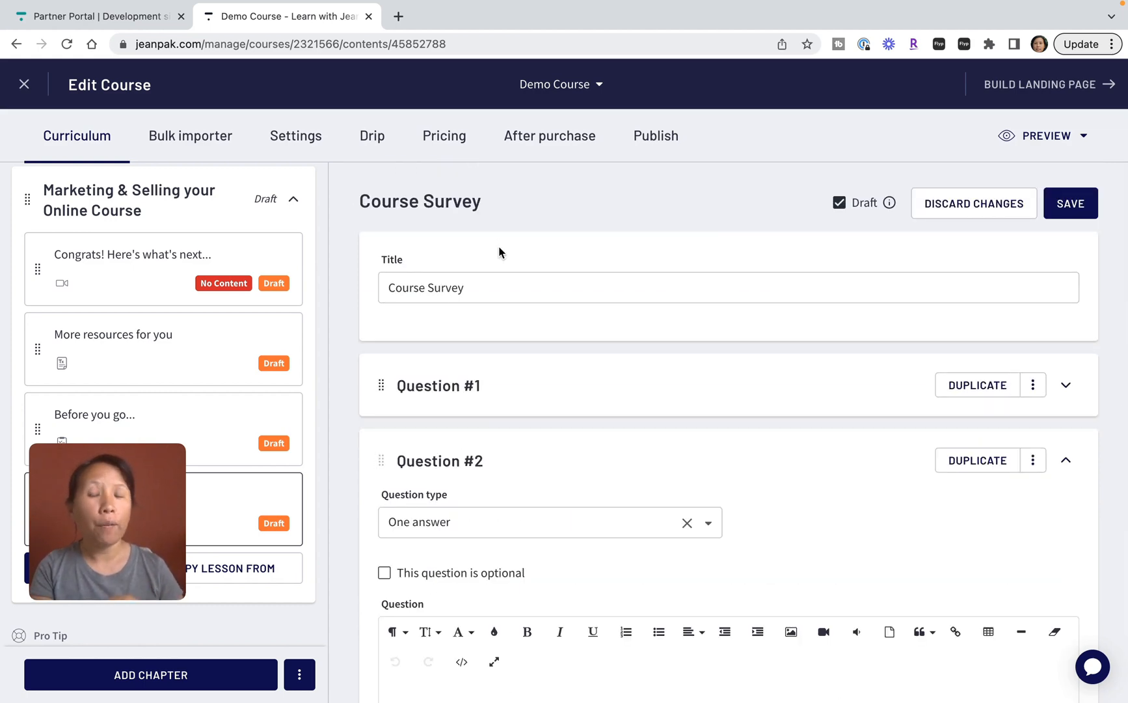
{"action": "left_click_drag", "start_coordinate": [130, 500], "coordinate": [579, 487]}
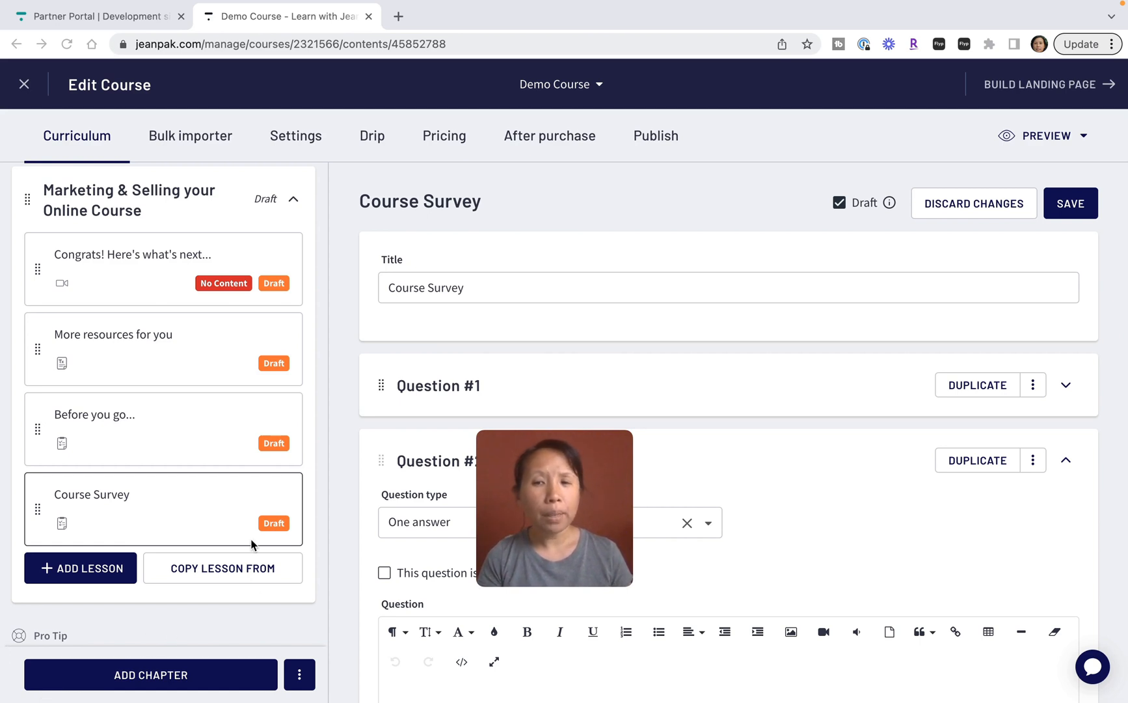
{"action": "scroll", "coordinate": [252, 541], "scroll_direction": "down", "scroll_amount": 2}
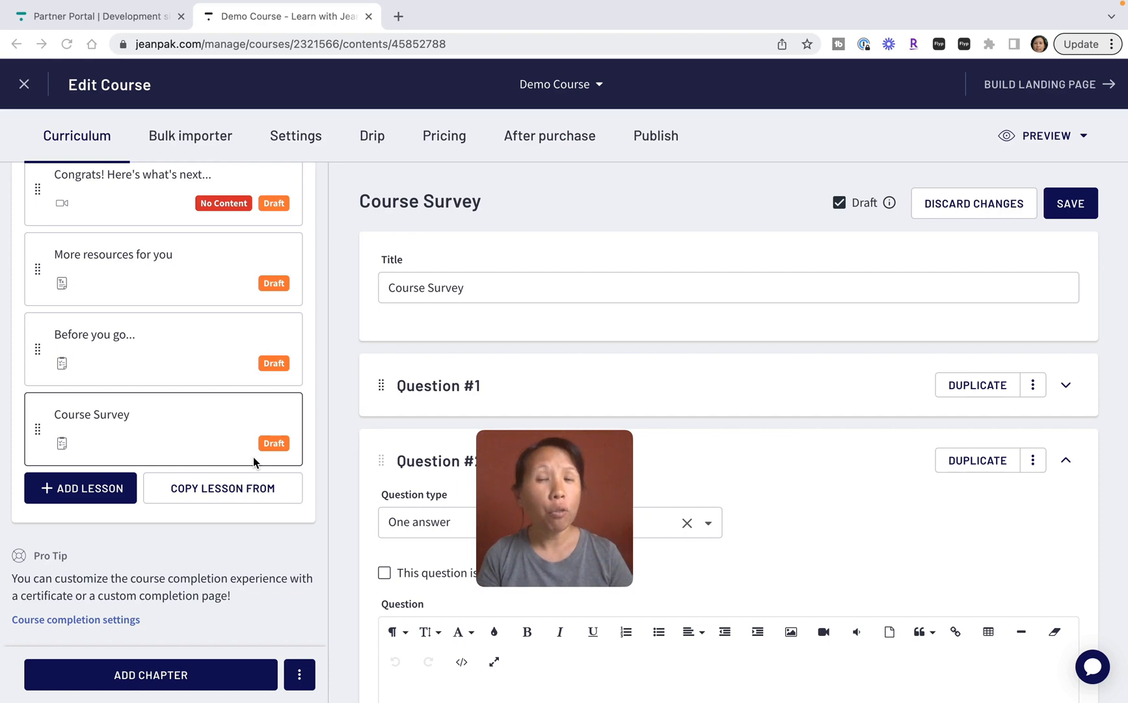